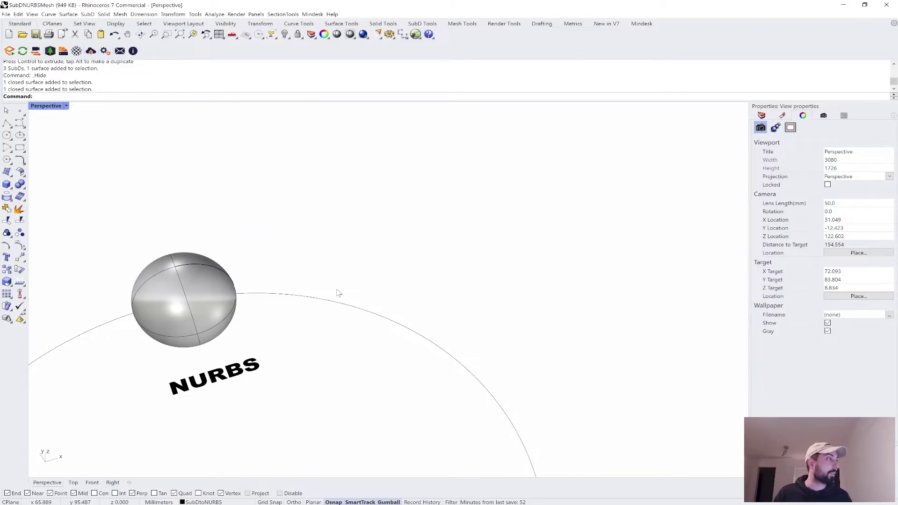
# Step: Duplicate the NURBS sphere and place the copy in the empty space beside the original
pyautogui.click(206, 295)
pyautogui.keyDown('alt'); pyautogui.moveTo(206, 296); pyautogui.dragTo(383, 250); pyautogui.keyUp('alt')
pyautogui.scroll(2, 433, 248)
pyautogui.keyDown('shift'); pyautogui.moveTo(432, 248); pyautogui.dragTo(435, 256, button='right'); pyautogui.keyUp('shift')
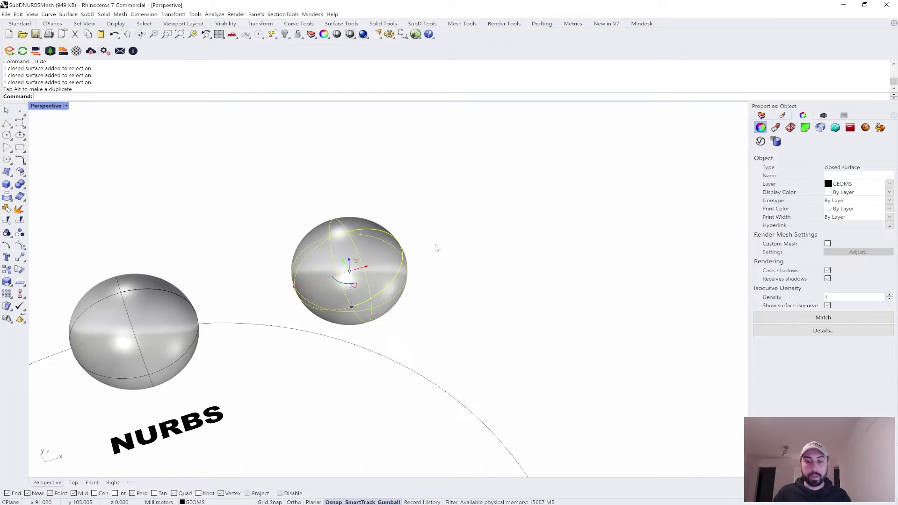
# Step: Convert the copied sphere with ToSubD, using surface Location, no corners or creases, and DeleteInput set to No
pyautogui.press('Return')
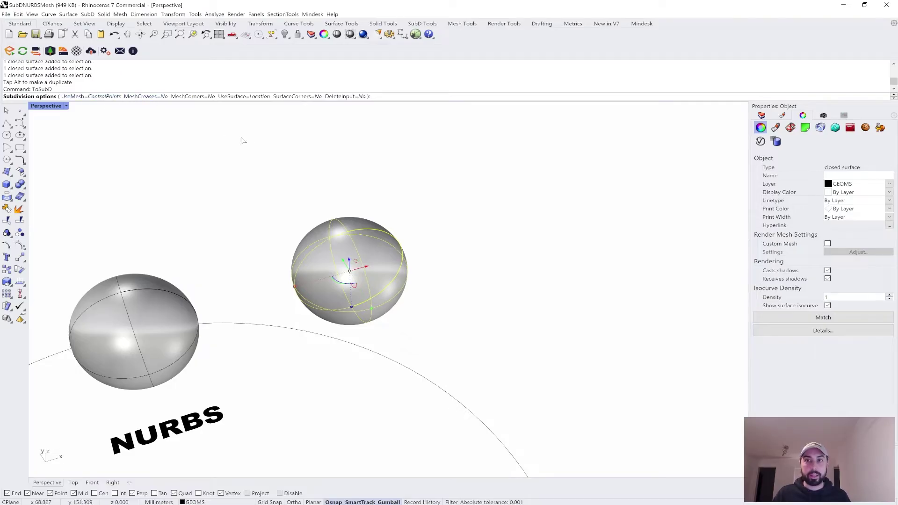
pyautogui.moveTo(315, 178)
pyautogui.mouseDown(button='right')
pyautogui.moveTo(321, 172)
pyautogui.moveTo(319, 187)
pyautogui.mouseUp(button='right')
pyautogui.scroll(2, 317, 209)
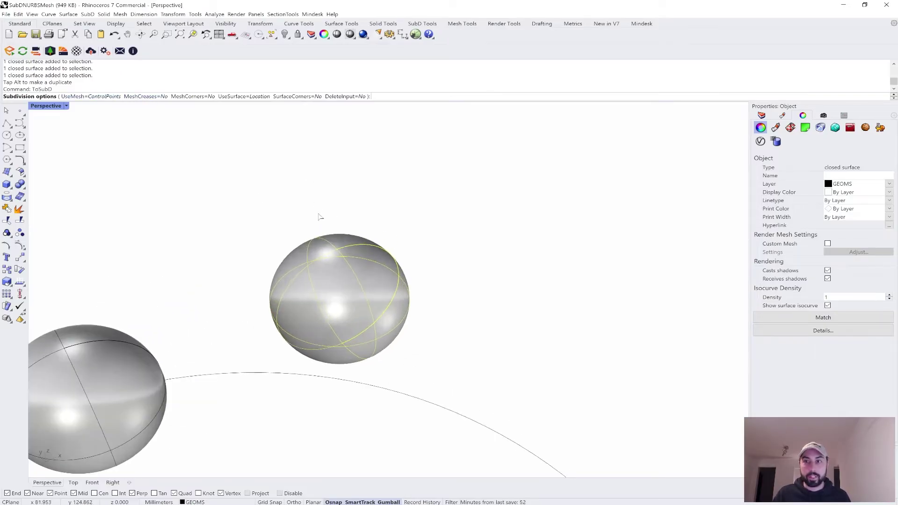
pyautogui.press('Return')
pyautogui.click(368, 214)
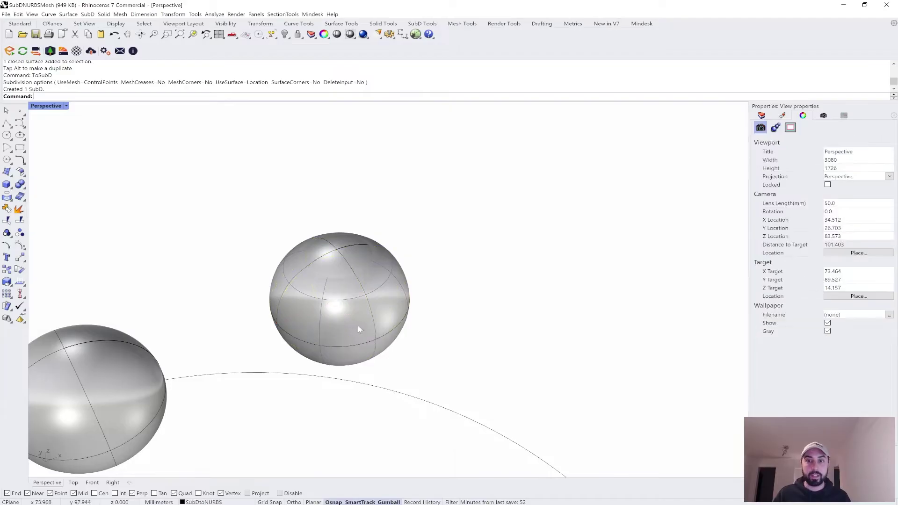
# Step: Switch the SubD display to flat and delete the leftover NURBS sphere inside the SubD
pyautogui.click(338, 265)
pyautogui.press('Tab')
pyautogui.press('Escape')
pyautogui.moveTo(338, 266); pyautogui.dragTo(347, 247, button='right')
pyautogui.click(348, 246)
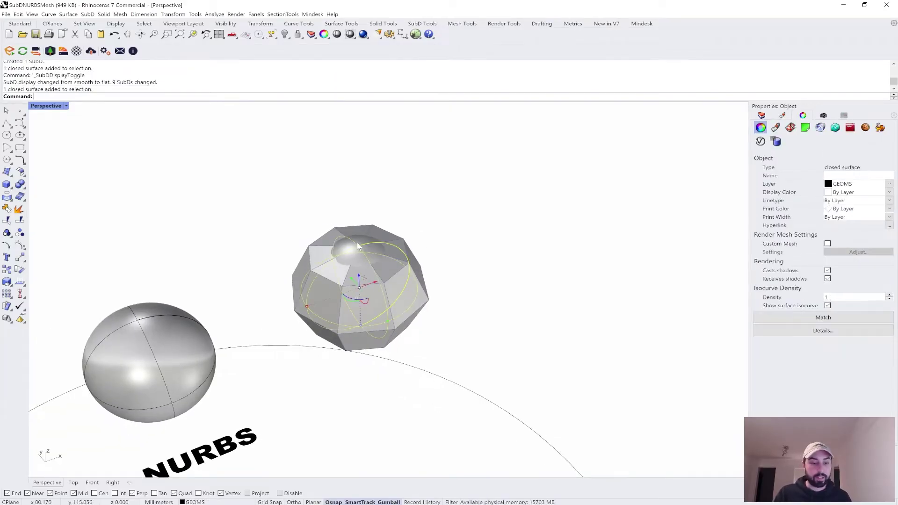
pyautogui.press('Delete')
# Step: Compare the SubD sphere's flat and smooth display from several angles against the neighbouring NURBS sphere
pyautogui.click(370, 257)
pyautogui.press('Escape')
pyautogui.press('Tab')
pyautogui.press('Tab')
pyautogui.press('Tab')
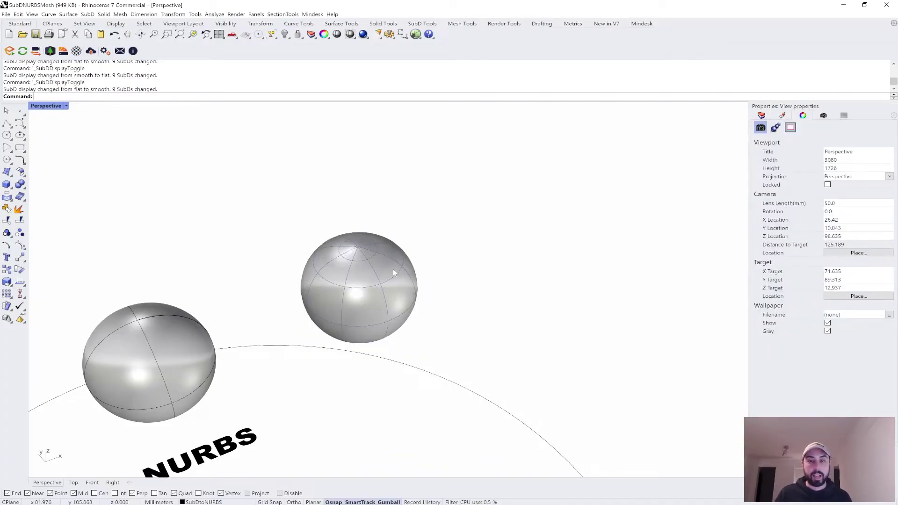
pyautogui.click(393, 268)
pyautogui.write('ZS')
pyautogui.press('Return')
pyautogui.scroll(-6, 415, 253)
pyautogui.moveTo(415, 253); pyautogui.dragTo(367, 237, button='right')
pyautogui.scroll(4, 455, 153)
pyautogui.click(393, 201)
pyautogui.moveTo(393, 201); pyautogui.dragTo(430, 220, button='right')
pyautogui.scroll(-3, 370, 201)
pyautogui.press('Tab')
pyautogui.press('Tab')
pyautogui.press('Tab')
pyautogui.press('Tab')
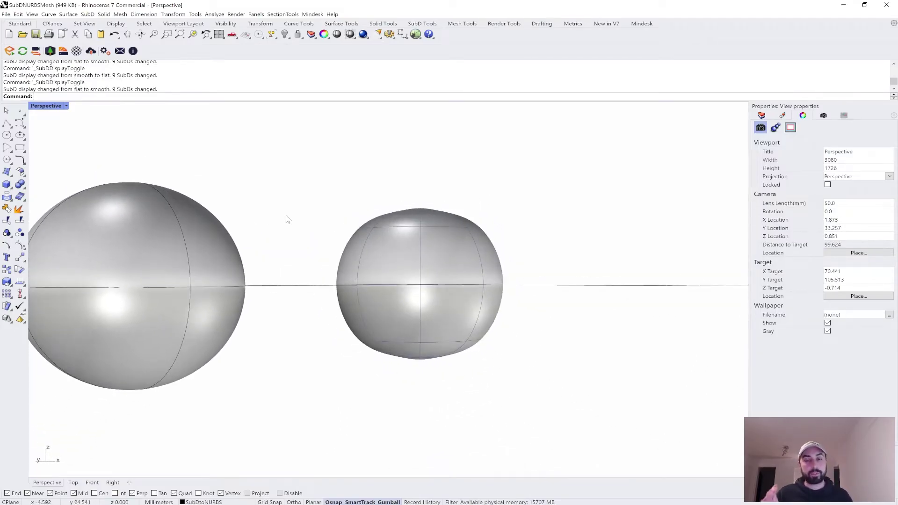
pyautogui.moveTo(357, 233); pyautogui.dragTo(414, 208, button='right')
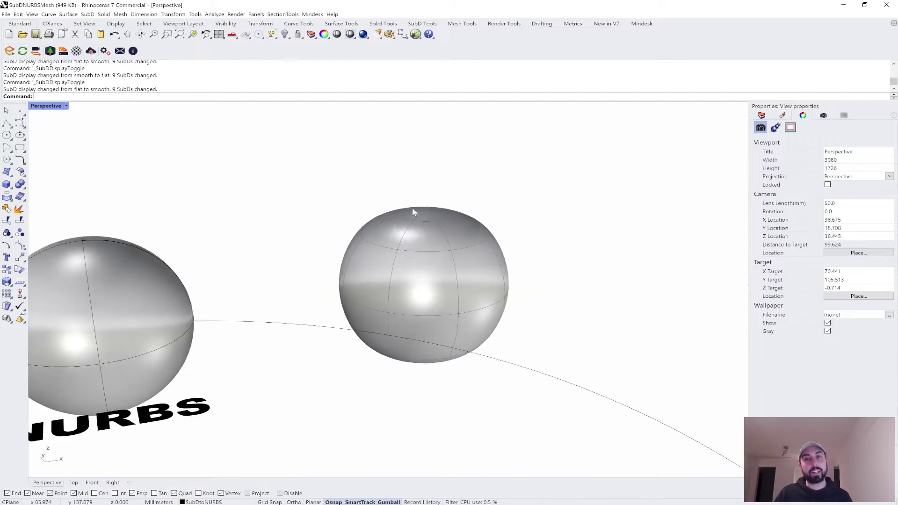
# Step: Try scaling a component loop near the top of the SubD sphere and undo the scale
pyautogui.scroll(4, 414, 209)
pyautogui.keyDown('ctrl'); pyautogui.keyDown('shift'); pyautogui.doubleClick(428, 229); pyautogui.keyUp('shift'); pyautogui.keyUp('ctrl')
pyautogui.press('Tab')
pyautogui.scroll(-3, 429, 233)
pyautogui.moveTo(425, 202); pyautogui.dragTo(393, 217)
pyautogui.press('Tab')
pyautogui.hotkey('ctrl', 'z')
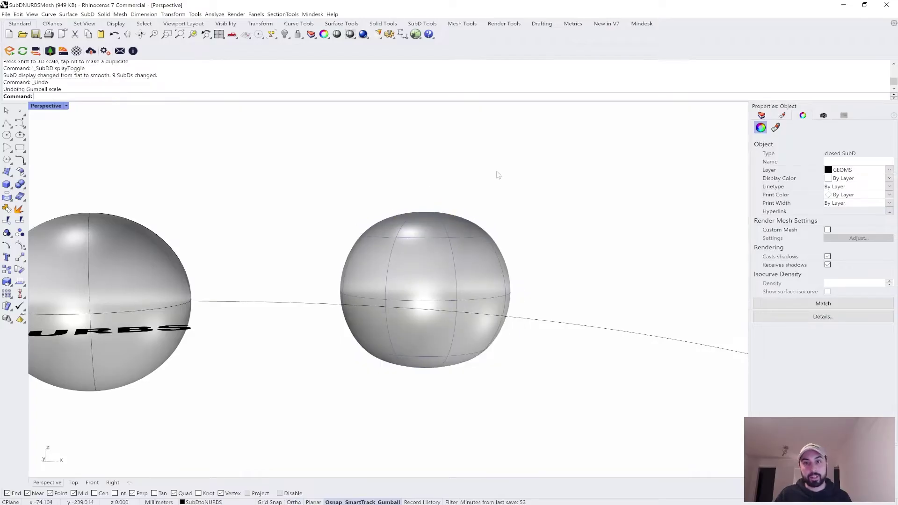
# Step: Switch the SubD sphere to flat display and examine its faceted control shape
pyautogui.scroll(-6, 498, 174)
pyautogui.moveTo(497, 175); pyautogui.dragTo(470, 256, button='right')
pyautogui.scroll(4, 484, 190)
pyautogui.click(470, 256)
pyautogui.press('Tab')
pyautogui.press('Escape')
pyautogui.moveTo(628, 212); pyautogui.dragTo(558, 225, button='right')
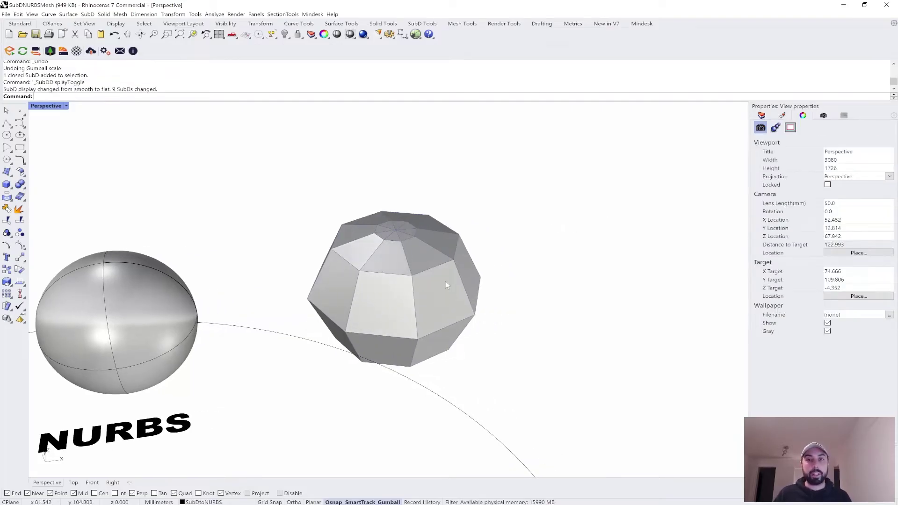
pyautogui.scroll(4, 446, 262)
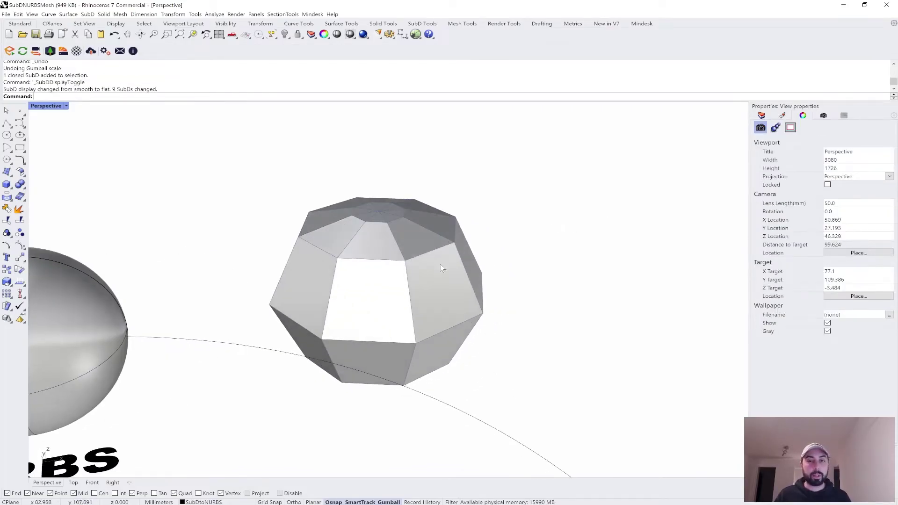
# Step: Try moving one side face of the SubD sphere, check the smooth form, and undo the move
pyautogui.keyDown('ctrl'); pyautogui.keyDown('shift'); pyautogui.click(446, 262); pyautogui.keyUp('shift'); pyautogui.keyUp('ctrl')
pyautogui.scroll(-3, 445, 262)
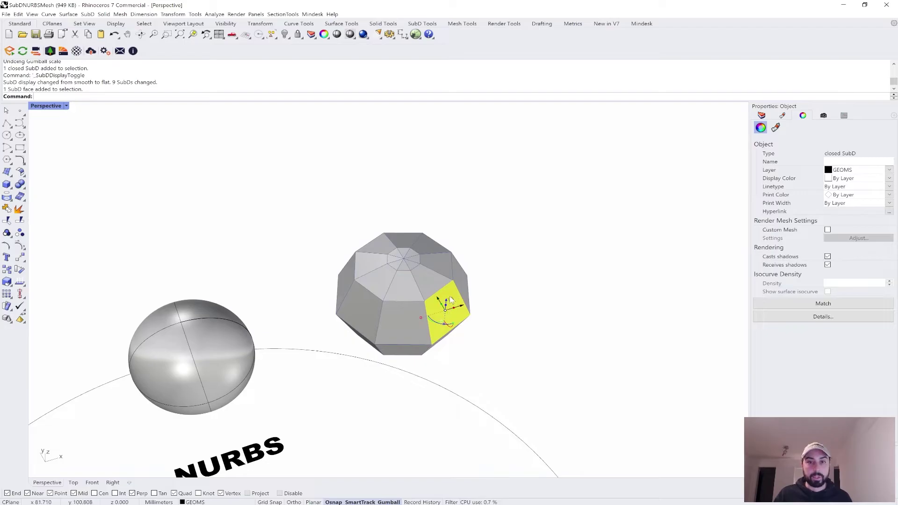
pyautogui.moveTo(452, 301); pyautogui.dragTo(545, 306)
pyautogui.press('Tab')
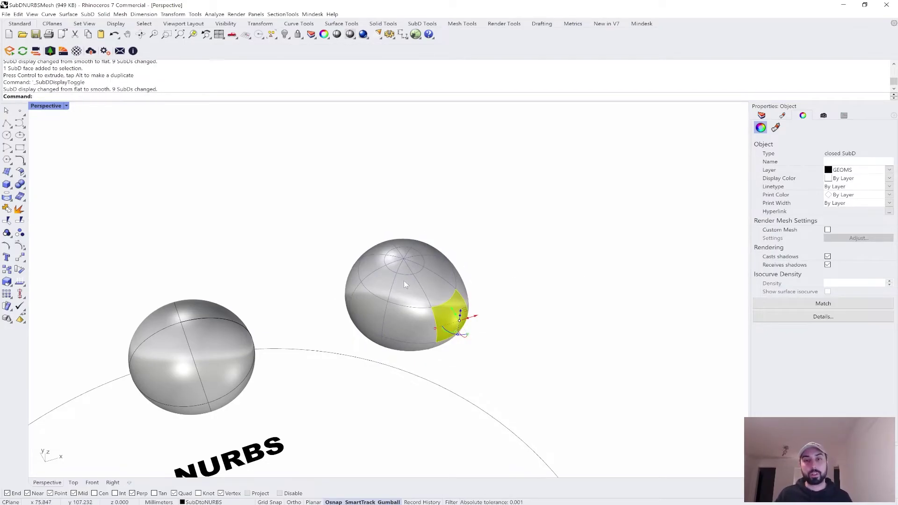
pyautogui.scroll(4, 402, 285)
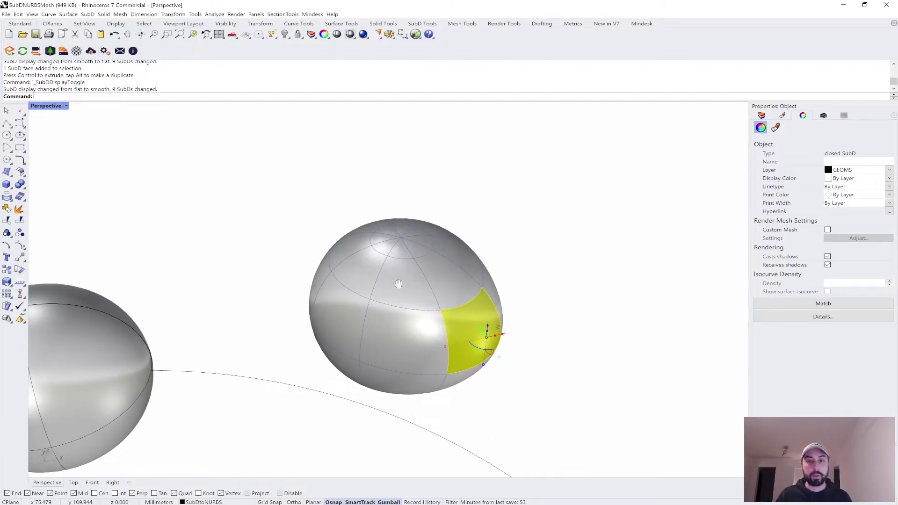
pyautogui.hotkey('ctrl', 'z')
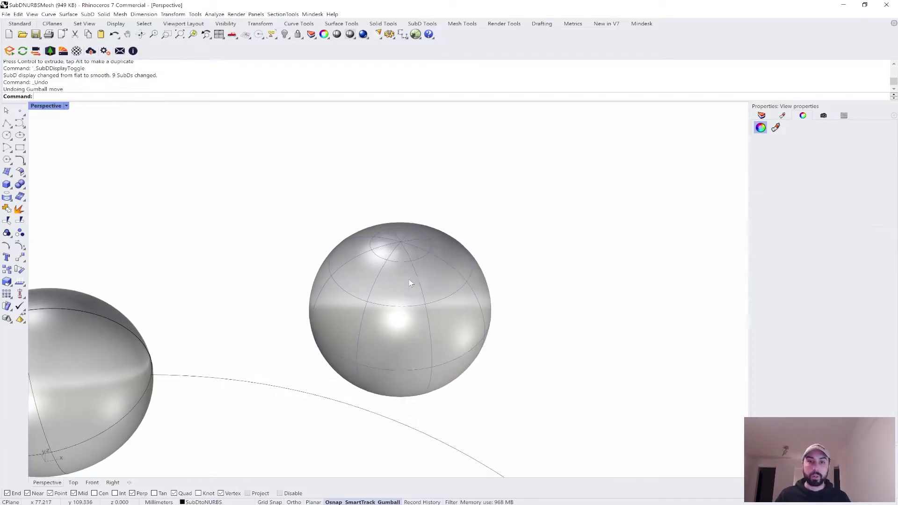
# Step: Subdivide the whole SubD sphere once in flat display with SubDivide
pyautogui.press('Tab')
pyautogui.click(422, 284)
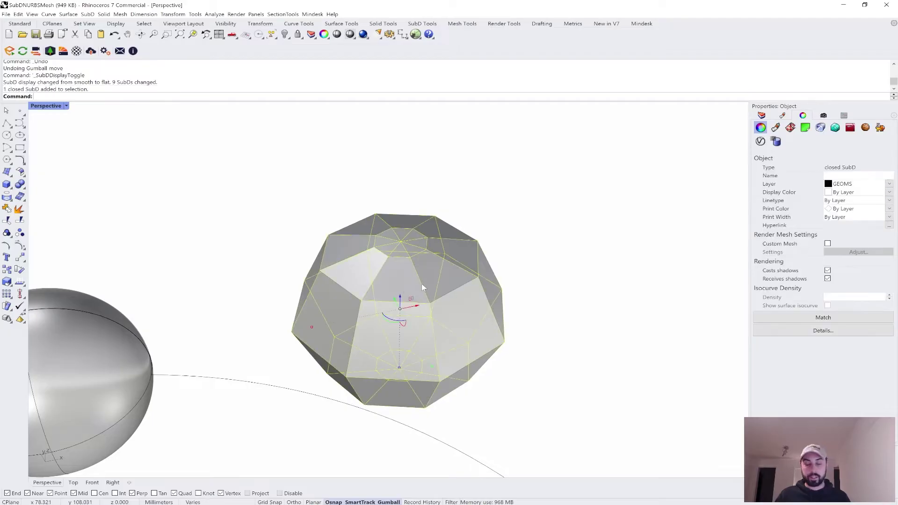
pyautogui.write('SubDivide')
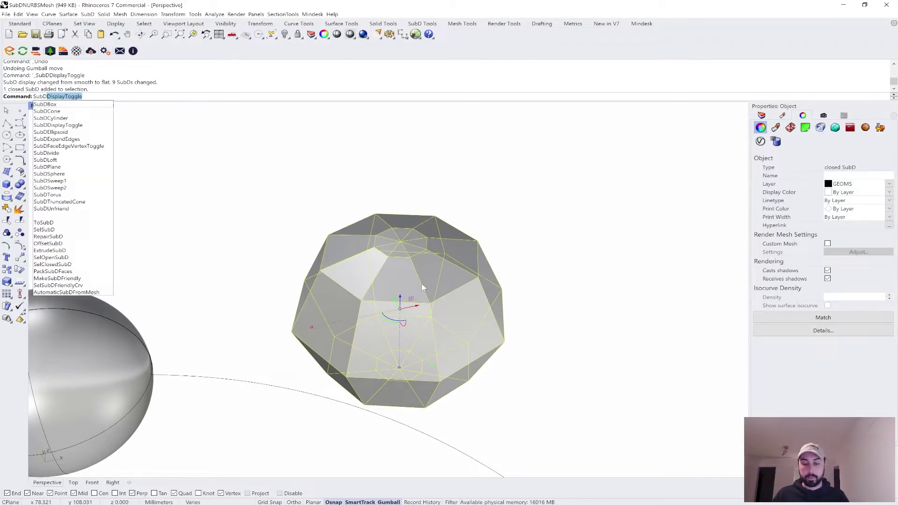
pyautogui.press('Return')
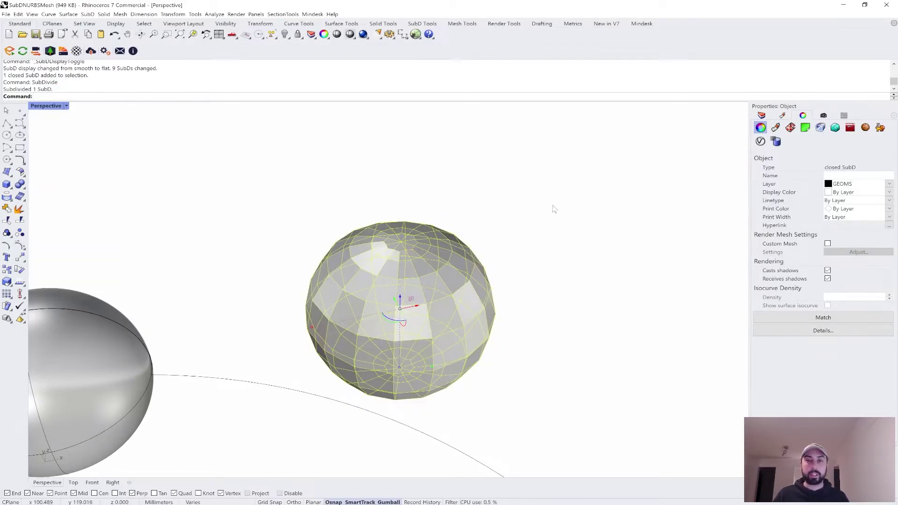
# Step: Extrude two horizontal face loops, one above and one below the sphere's middle, outward along their normals with ExtrudeSubD
pyautogui.click(552, 206)
pyautogui.keyDown('ctrl'); pyautogui.keyDown('shift'); pyautogui.doubleClick(439, 298); pyautogui.keyUp('shift'); pyautogui.keyUp('ctrl')
pyautogui.keyDown('shift'); pyautogui.moveTo(439, 296); pyautogui.dragTo(412, 344, button='right'); pyautogui.keyUp('shift')
pyautogui.press('Escape')
pyautogui.keyDown('ctrl'); pyautogui.keyDown('shift'); pyautogui.click(433, 265); pyautogui.keyUp('shift'); pyautogui.keyUp('ctrl')
pyautogui.keyDown('ctrl'); pyautogui.keyDown('shift'); pyautogui.doubleClick(414, 270); pyautogui.keyUp('shift'); pyautogui.keyUp('ctrl')
pyautogui.keyDown('ctrl'); pyautogui.keyDown('shift'); pyautogui.click(412, 345); pyautogui.keyUp('shift'); pyautogui.keyUp('ctrl')
pyautogui.keyDown('ctrl'); pyautogui.keyDown('shift'); pyautogui.click(375, 351); pyautogui.keyUp('shift'); pyautogui.keyUp('ctrl')
pyautogui.keyDown('ctrl'); pyautogui.keyDown('shift'); pyautogui.click(375, 352); pyautogui.keyUp('shift'); pyautogui.keyUp('ctrl')
pyautogui.keyDown('ctrl'); pyautogui.keyDown('shift'); pyautogui.doubleClick(374, 352); pyautogui.keyUp('shift'); pyautogui.keyUp('ctrl')
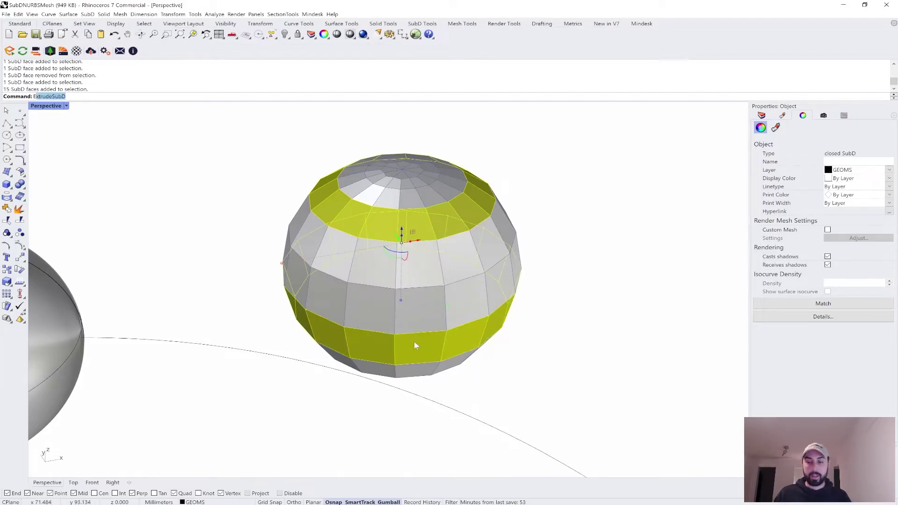
pyautogui.write('Extr')
pyautogui.press('Return')
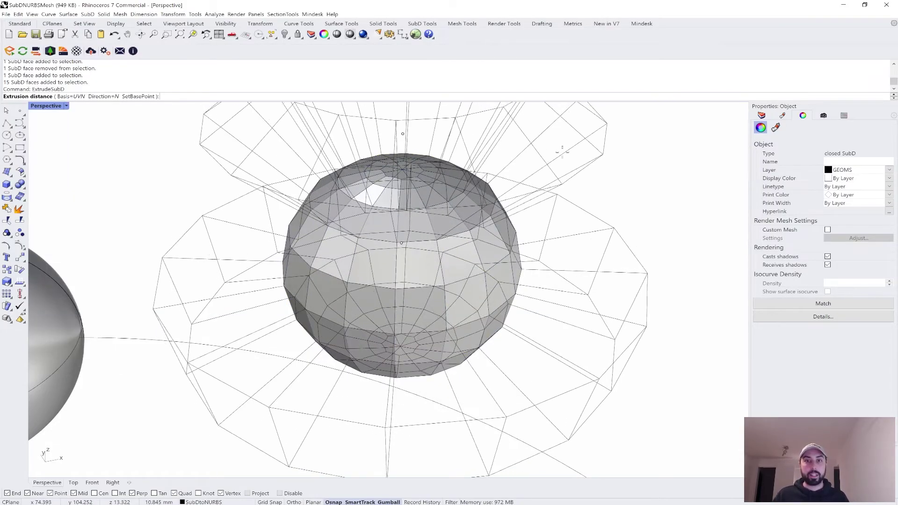
pyautogui.moveTo(524, 220); pyautogui.dragTo(527, 205, button='right')
pyautogui.click(526, 211)
# Step: Compare the extruded SubD in smooth and flat display, leaving it smooth
pyautogui.press('Tab')
pyautogui.press('Tab')
pyautogui.press('Tab')
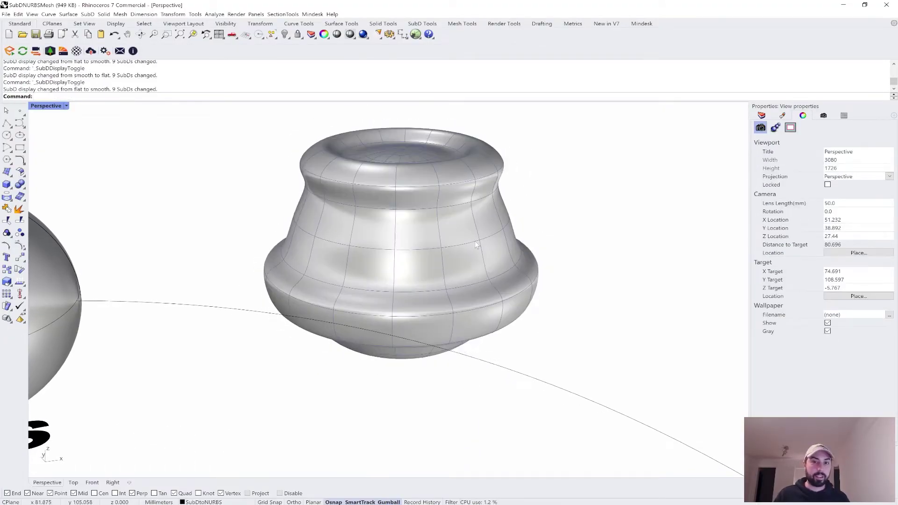
pyautogui.press('Tab')
pyautogui.moveTo(316, 170); pyautogui.dragTo(403, 180, button='right')
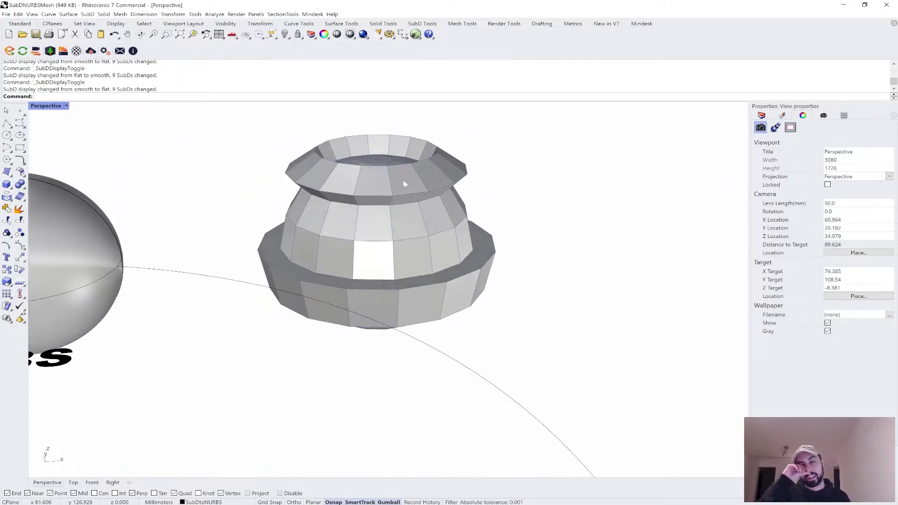
pyautogui.moveTo(440, 156); pyautogui.dragTo(435, 215, button='right')
pyautogui.click(435, 215)
pyautogui.press('Tab')
pyautogui.click(521, 212)
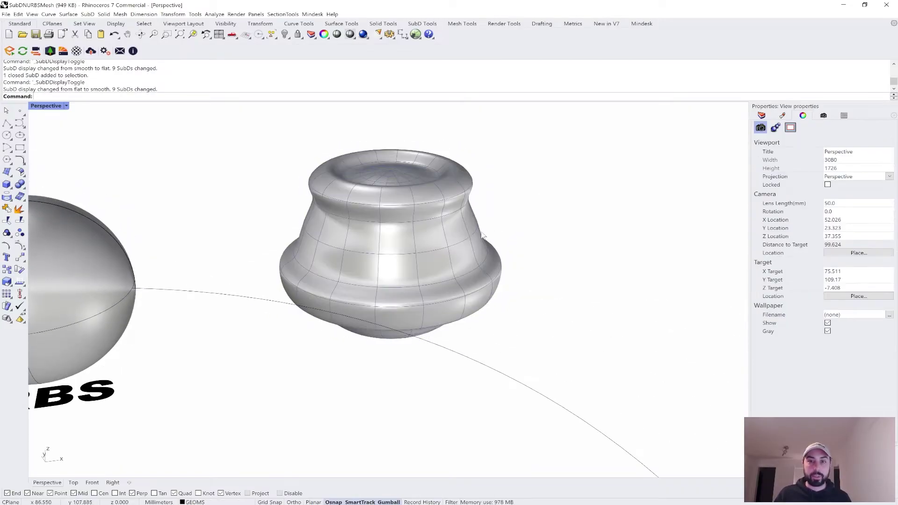
# Step: Crease the outer edge loops of the upper and lower extruded rings
pyautogui.keyDown('ctrl'); pyautogui.keyDown('shift'); pyautogui.doubleClick(392, 205); pyautogui.keyUp('shift'); pyautogui.keyUp('ctrl')
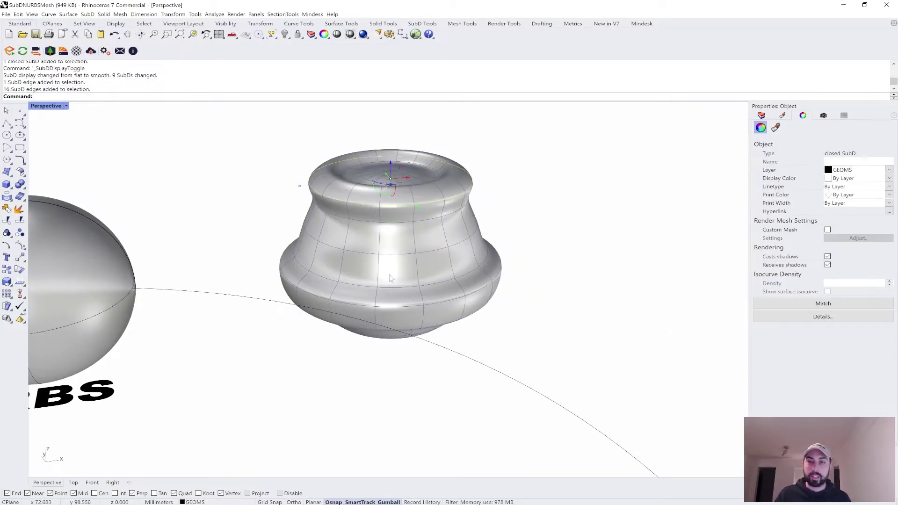
pyautogui.keyDown('ctrl'); pyautogui.keyDown('shift'); pyautogui.doubleClick(391, 307); pyautogui.keyUp('shift'); pyautogui.keyUp('ctrl')
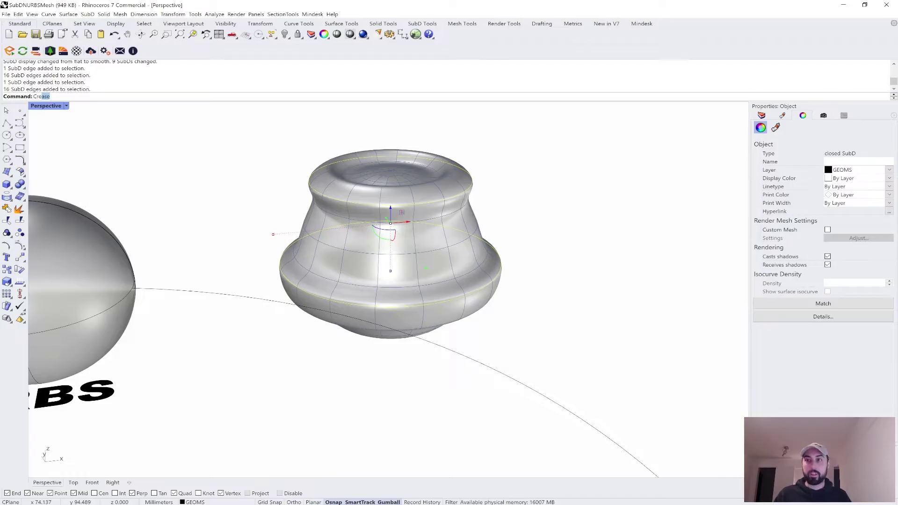
pyautogui.press('Return')
pyautogui.press('Tab')
pyautogui.press('Tab')
# Step: Lower the two creased edge loops slightly and scale them outward to flare the rims
pyautogui.moveTo(386, 210); pyautogui.dragTo(386, 190, button='right')
pyautogui.moveTo(393, 186); pyautogui.dragTo(393, 202)
pyautogui.moveTo(272, 214); pyautogui.dragTo(256, 215)
pyautogui.click(570, 199)
pyautogui.moveTo(492, 203); pyautogui.dragTo(528, 256, button='right')
pyautogui.scroll(-3, 434, 223)
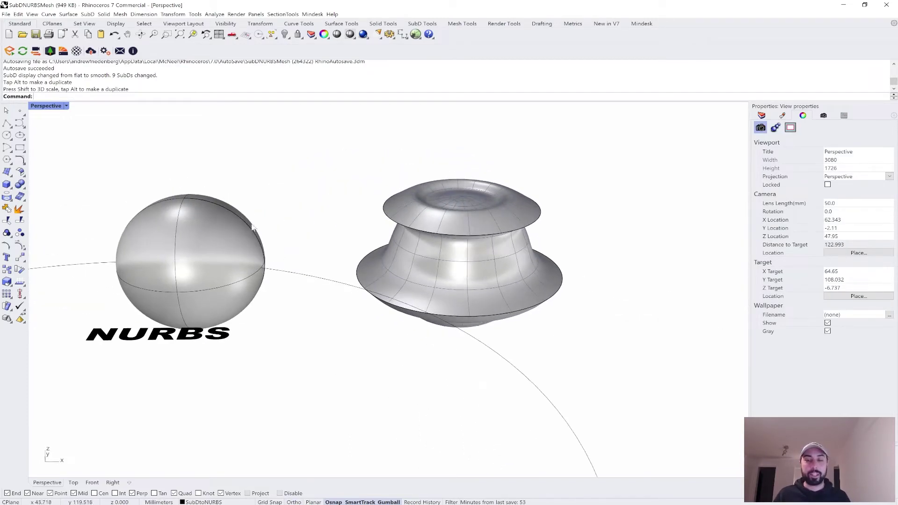
pyautogui.click(226, 207)
pyautogui.click(317, 195)
pyautogui.click(497, 248)
pyautogui.moveTo(498, 248); pyautogui.dragTo(433, 261, button='right')
pyautogui.press('Escape')
# Step: Duplicate the flared SubD and place the copy beside the original
pyautogui.click(427, 235)
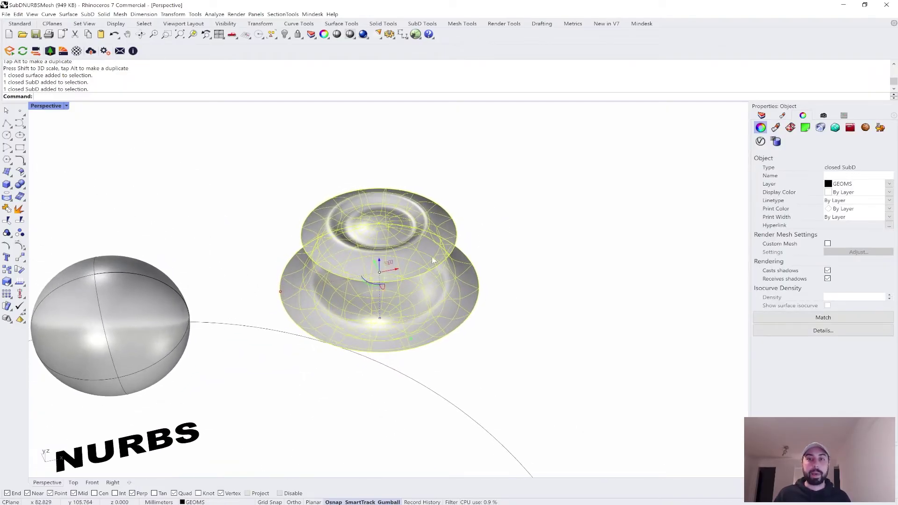
pyautogui.moveTo(400, 268); pyautogui.dragTo(648, 226)
pyautogui.press('alt')
pyautogui.keyDown('shift'); pyautogui.moveTo(723, 206); pyautogui.dragTo(626, 230, button='right'); pyautogui.keyUp('shift')
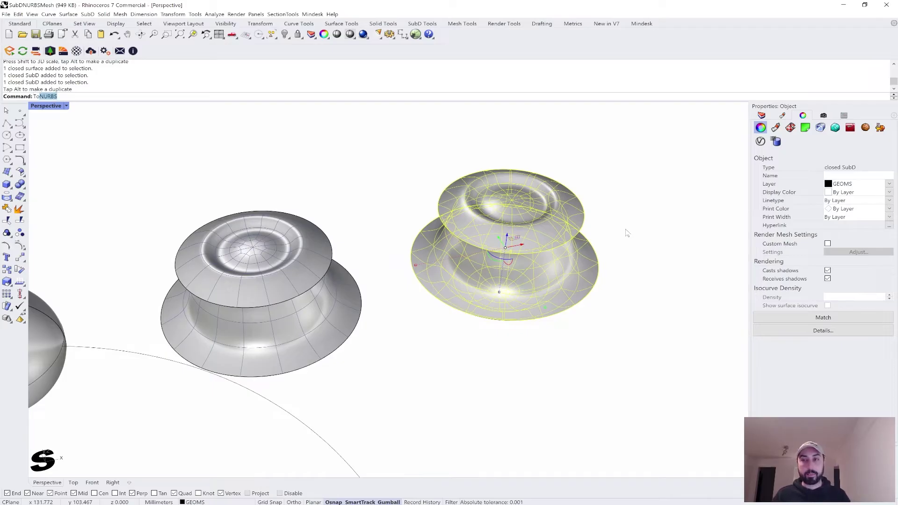
# Step: Convert the copied SubD to a NURBS polysurface with ToNURBS and DeleteInputObjects set to Yes
pyautogui.press('Return')
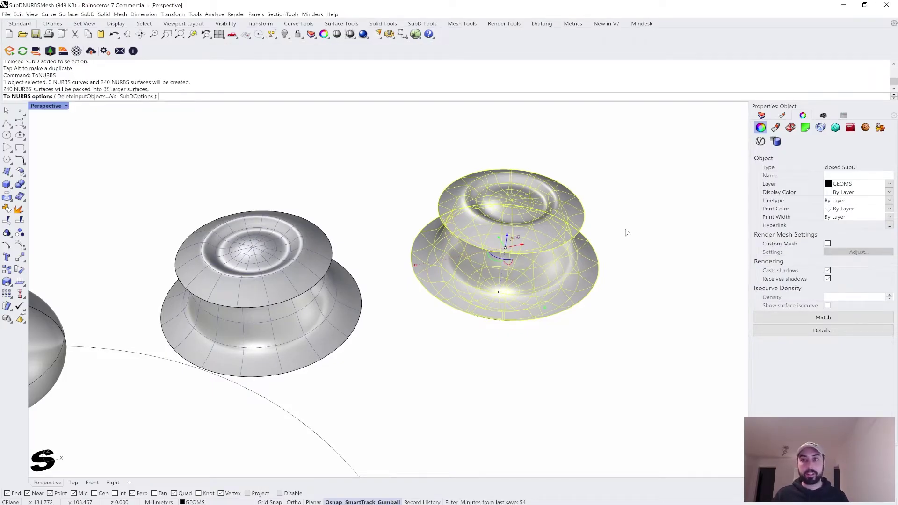
pyautogui.click(110, 97)
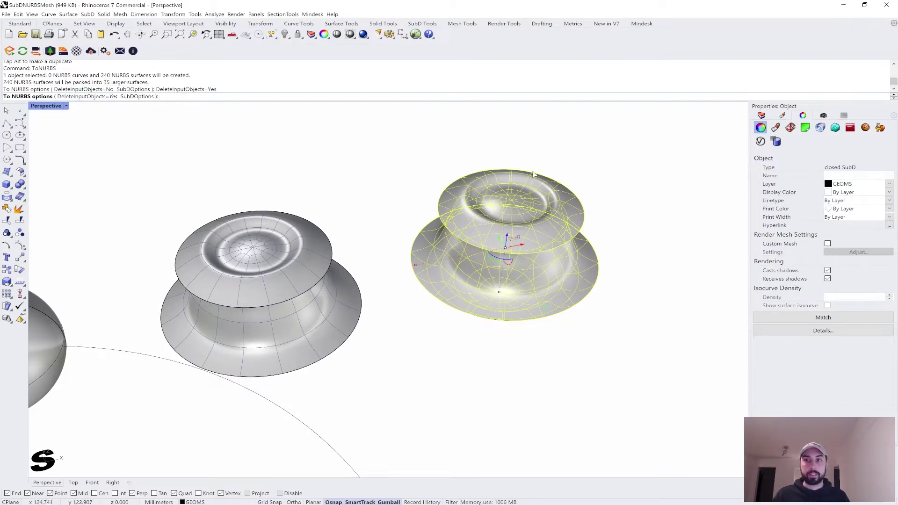
pyautogui.press('Return')
pyautogui.scroll(2, 607, 200)
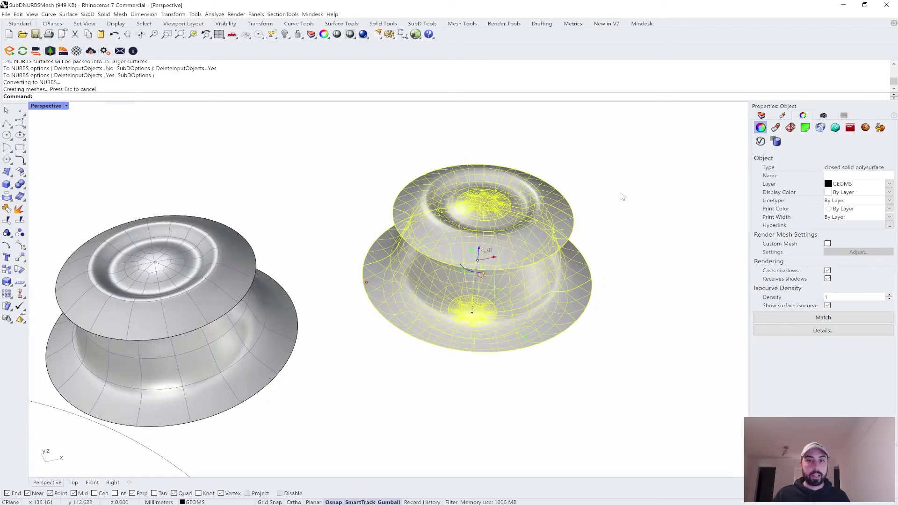
# Step: Inspect the converted polysurface's surface layout from several angles and compare it with the SubD original and the NURBS sphere
pyautogui.press('Escape')
pyautogui.keyDown('shift'); pyautogui.moveTo(532, 262); pyautogui.dragTo(492, 257, button='right'); pyautogui.keyUp('shift')
pyautogui.moveTo(492, 258); pyautogui.dragTo(485, 208, button='right')
pyautogui.click(485, 243)
pyautogui.click(594, 187)
pyautogui.moveTo(594, 187); pyautogui.dragTo(402, 150, button='right')
pyautogui.click(397, 241)
pyautogui.click(397, 240)
pyautogui.moveTo(397, 240); pyautogui.dragTo(179, 264, button='right')
pyautogui.keyDown('shift'); pyautogui.click(179, 264); pyautogui.keyUp('shift')
pyautogui.keyDown('shift'); pyautogui.moveTo(532, 231); pyautogui.dragTo(511, 244, button='right'); pyautogui.keyUp('shift')
pyautogui.click(672, 189)
pyautogui.scroll(4, 647, 208)
pyautogui.moveTo(647, 209); pyautogui.dragTo(555, 206, button='right')
pyautogui.click(465, 237)
pyautogui.click(538, 182)
pyautogui.scroll(-2, 456, 189)
pyautogui.moveTo(457, 192); pyautogui.dragTo(501, 186, button='right')
pyautogui.scroll(-2, 432, 226)
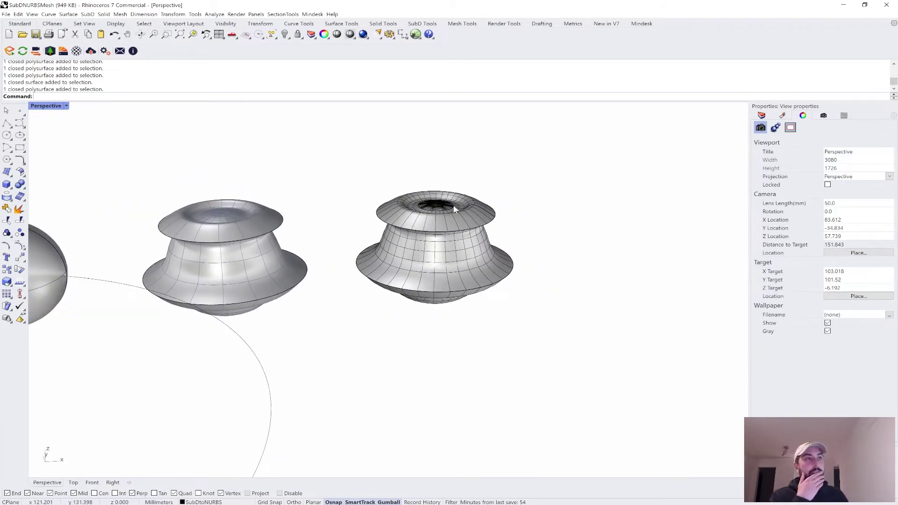
# Step: Delete the flared SubD and its NURBS polysurface copy
pyautogui.scroll(-3, 412, 209)
pyautogui.moveTo(572, 177); pyautogui.dragTo(276, 263)
pyautogui.press('Delete')
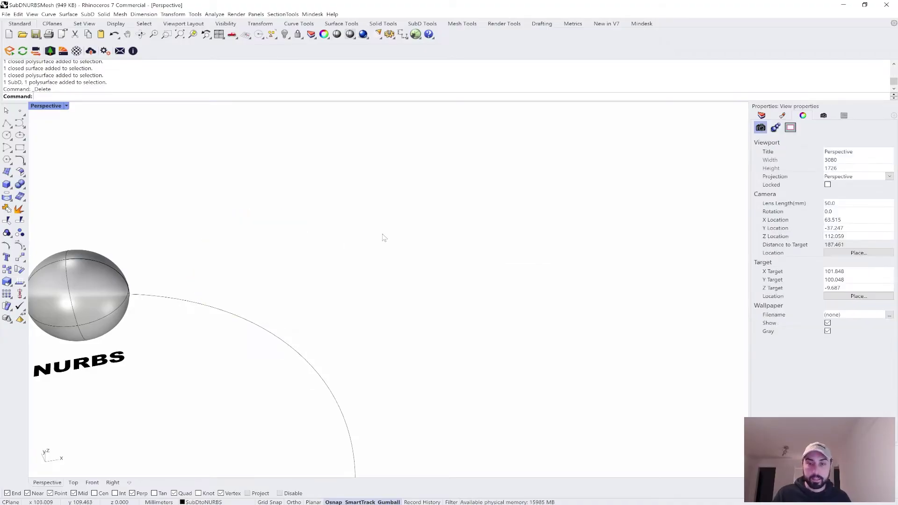
# Step: Show the hidden objects and bring the plane and the three SubD forms into view
pyautogui.press('Return')
pyautogui.scroll(-4, 531, 263)
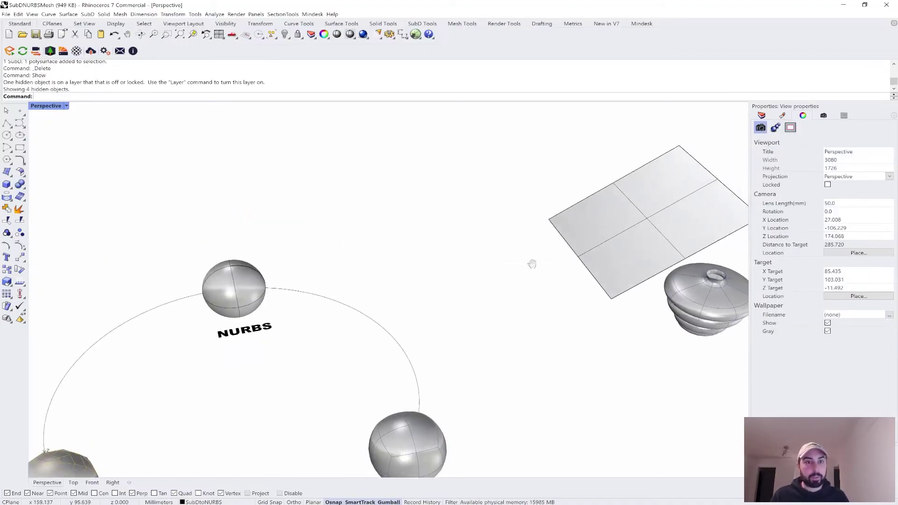
pyautogui.keyDown('shift'); pyautogui.moveTo(531, 263); pyautogui.dragTo(347, 275, button='right'); pyautogui.keyUp('shift')
pyautogui.scroll(2, 618, 241)
pyautogui.keyDown('shift'); pyautogui.moveTo(618, 252); pyautogui.dragTo(450, 270, button='right'); pyautogui.keyUp('shift')
pyautogui.moveTo(554, 288); pyautogui.dragTo(440, 264, button='right')
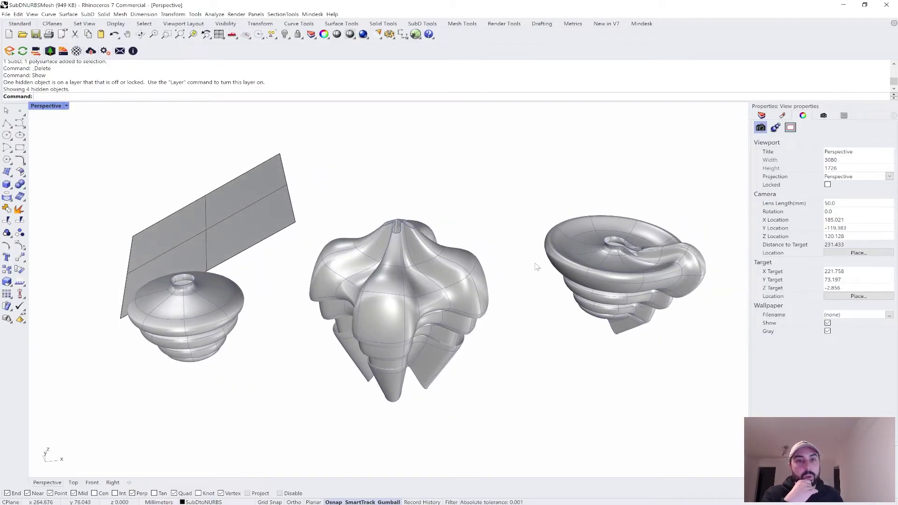
# Step: Examine the three SubD forms from several angles and zoom to the bowl-shaped SubD with the stepped base
pyautogui.keyDown('shift'); pyautogui.moveTo(518, 275); pyautogui.dragTo(491, 281, button='right'); pyautogui.keyUp('shift')
pyautogui.moveTo(492, 280); pyautogui.dragTo(487, 250, button='right')
pyautogui.click(554, 268)
pyautogui.keyDown('shift'); pyautogui.moveTo(554, 268); pyautogui.dragTo(479, 273, button='right'); pyautogui.keyUp('shift')
pyautogui.click(589, 196)
pyautogui.moveTo(344, 286)
pyautogui.mouseDown(button='right')
pyautogui.moveTo(355, 262)
pyautogui.moveTo(353, 284)
pyautogui.mouseUp(button='right')
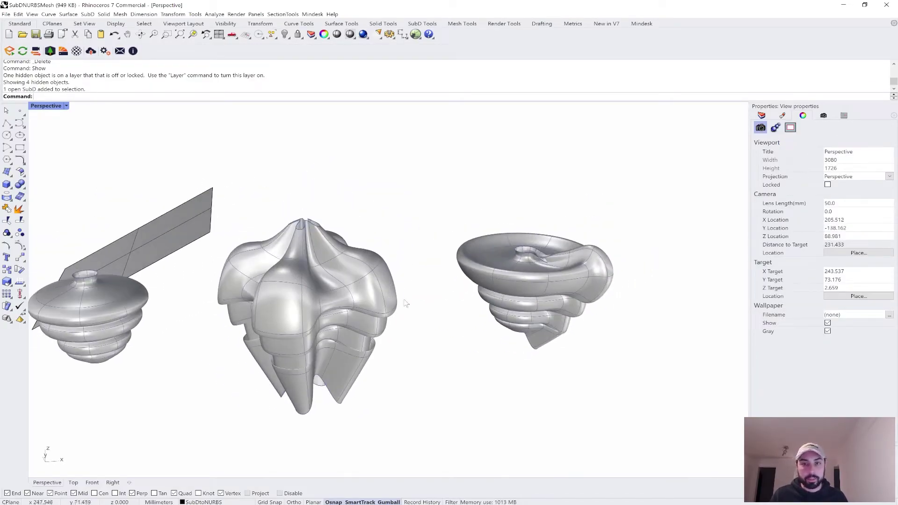
pyautogui.scroll(2, 563, 274)
pyautogui.keyDown('shift'); pyautogui.moveTo(563, 273); pyautogui.dragTo(544, 299, button='right'); pyautogui.keyUp('shift')
pyautogui.scroll(4, 544, 298)
pyautogui.scroll(-4, 524, 300)
pyautogui.keyDown('shift'); pyautogui.moveTo(397, 297); pyautogui.dragTo(584, 280, button='right'); pyautogui.keyUp('shift')
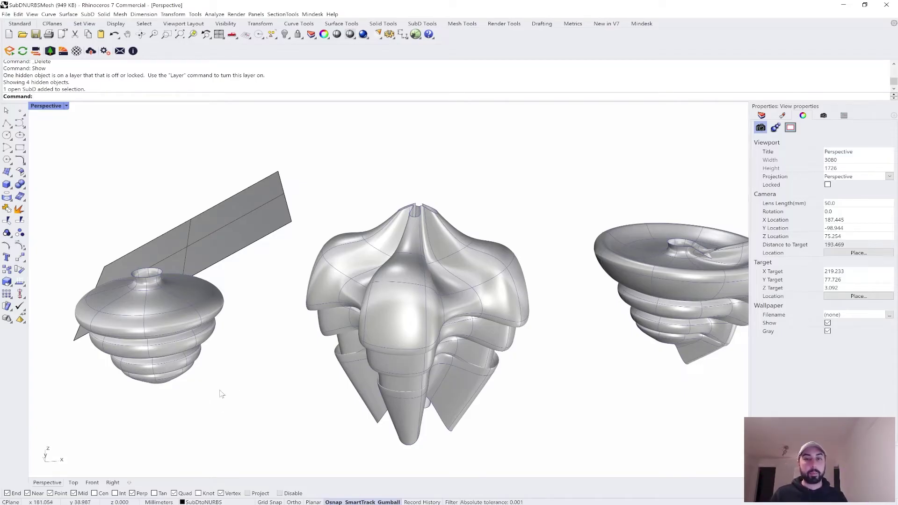
pyautogui.keyDown('shift'); pyautogui.moveTo(456, 327); pyautogui.dragTo(336, 329, button='right'); pyautogui.keyUp('shift')
pyautogui.keyDown('shift'); pyautogui.moveTo(485, 315); pyautogui.dragTo(369, 339, button='right'); pyautogui.keyUp('shift')
pyautogui.click(514, 298)
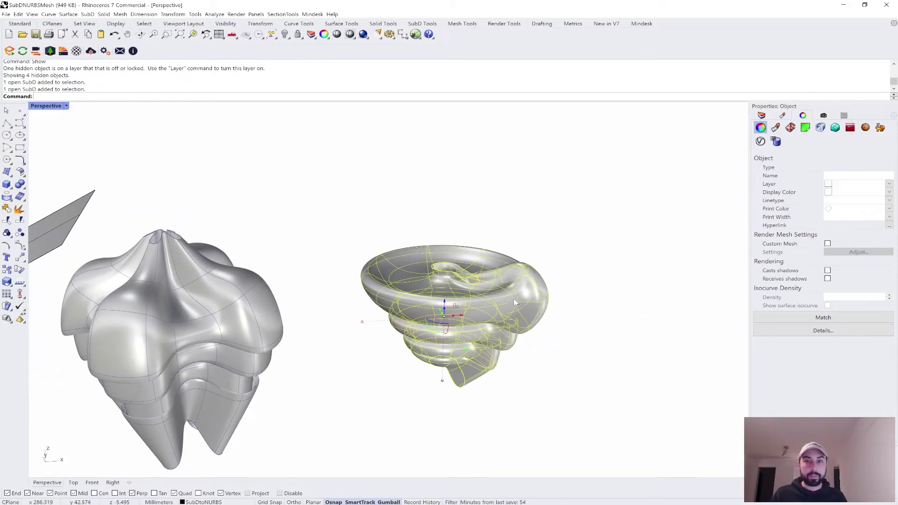
pyautogui.write('zs')
pyautogui.press('Return')
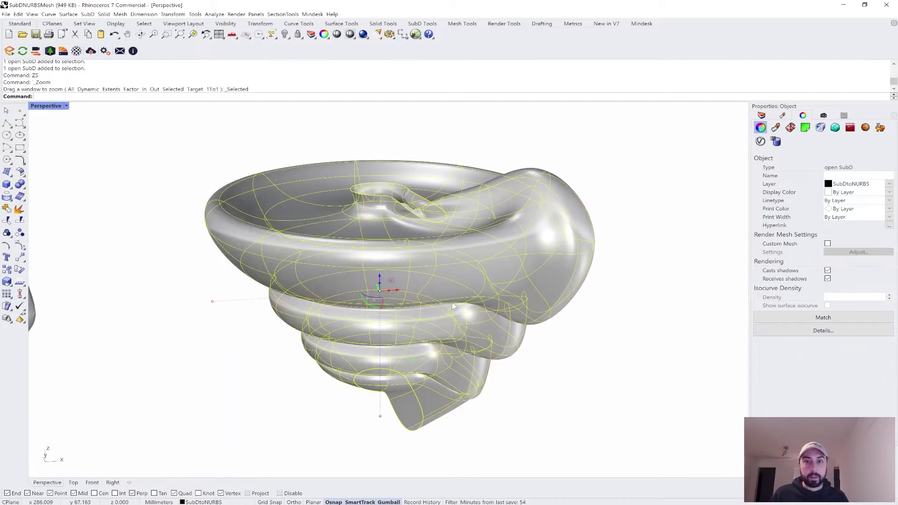
pyautogui.scroll(-3, 580, 180)
pyautogui.click(591, 177)
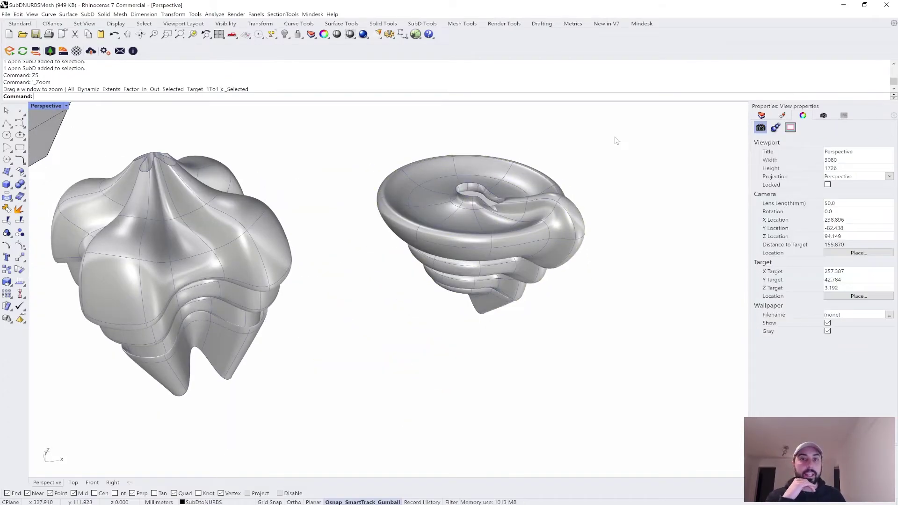
# Step: Inspect the bowl-shaped SubD by toggling the SubD display between flat and smooth, ending in smooth
pyautogui.scroll(1, 517, 172)
pyautogui.scroll(1, 538, 187)
pyautogui.press('Tab')
pyautogui.press('Tab')
pyautogui.press('Tab')
pyautogui.scroll(4, 552, 248)
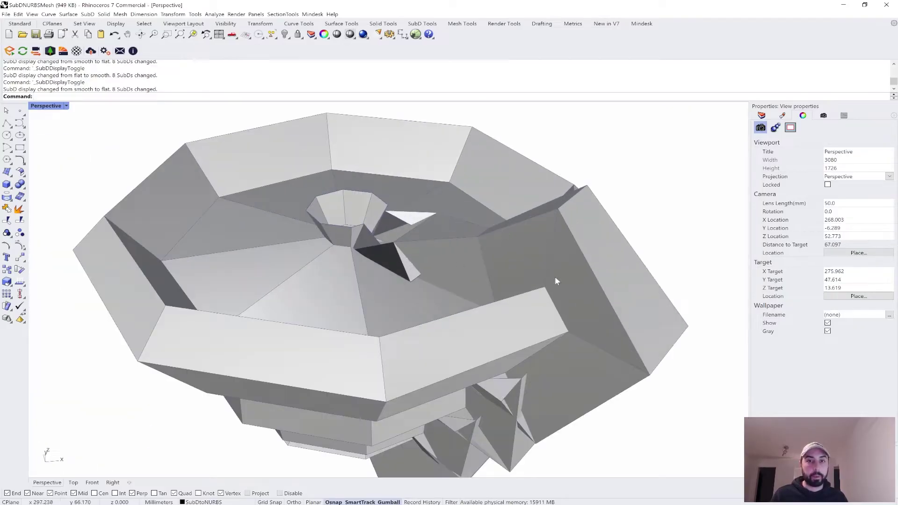
pyautogui.moveTo(555, 276); pyautogui.dragTo(508, 259, button='right')
pyautogui.scroll(-3, 412, 244)
pyautogui.moveTo(412, 243); pyautogui.dragTo(440, 241, button='right')
pyautogui.press('Tab')
pyautogui.scroll(-4, 440, 241)
pyautogui.scroll(2, 442, 241)
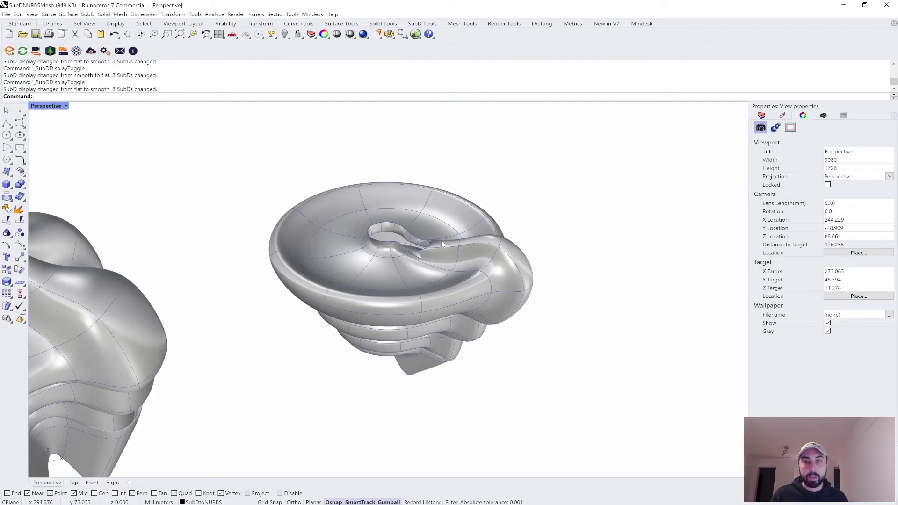
# Step: Convert the bowl-shaped SubD to NURBS with ToNURBS and DeleteInputObjects set to No
pyautogui.click(442, 241)
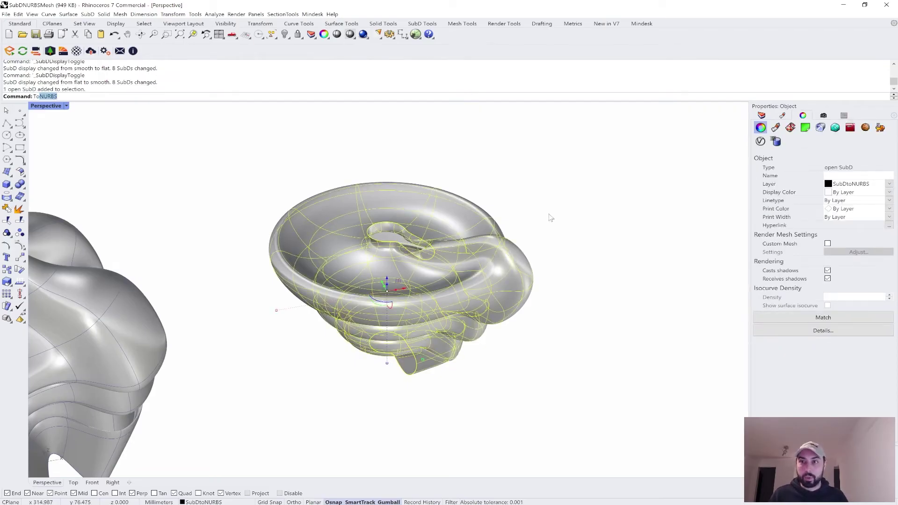
pyautogui.press('Return')
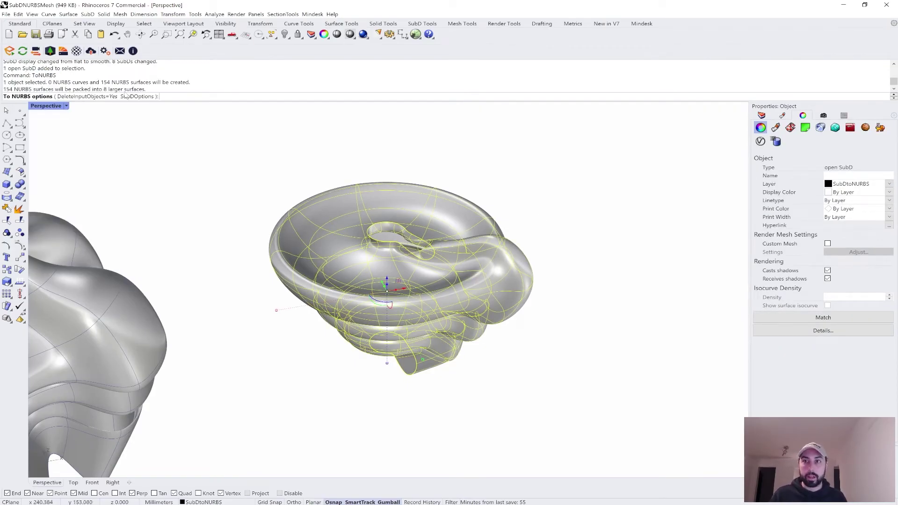
pyautogui.click(82, 97)
pyautogui.press('Return')
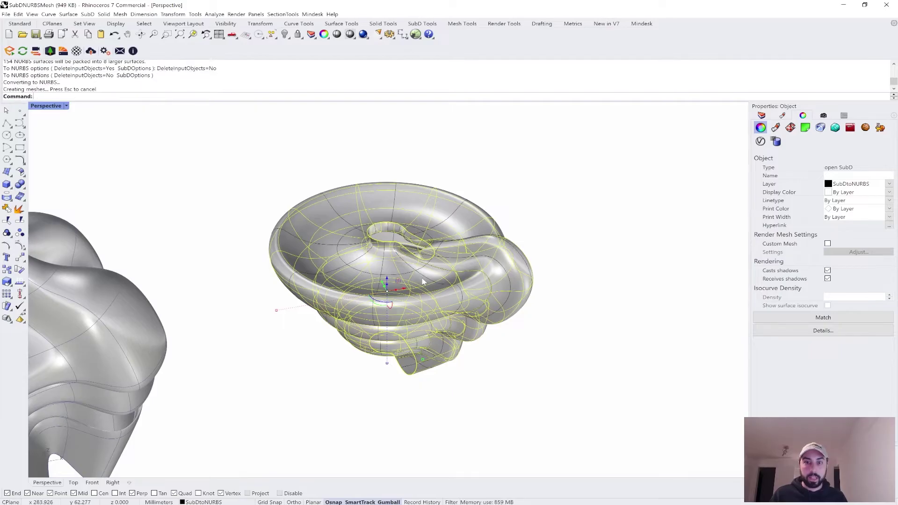
# Step: Move the converted polysurface along the X axis, clear of the bowl-shaped SubD
pyautogui.click(377, 267)
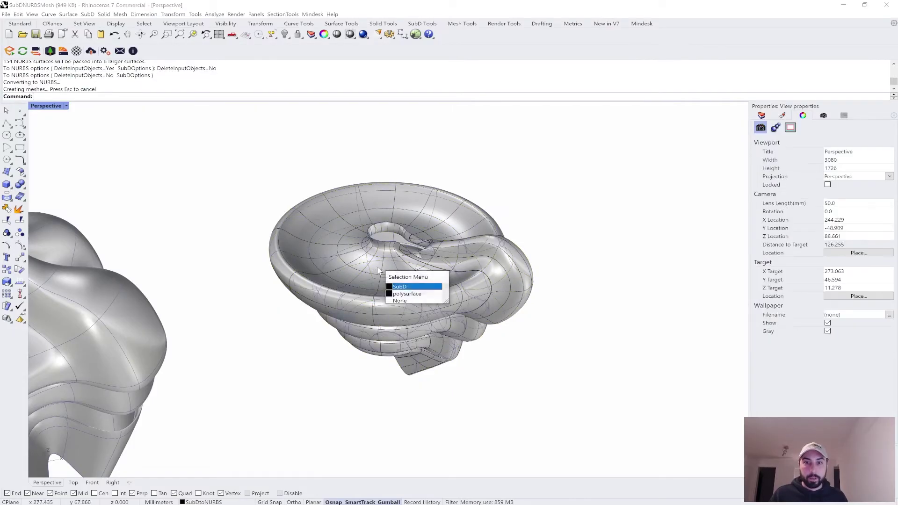
pyautogui.click(408, 295)
pyautogui.moveTo(405, 289); pyautogui.dragTo(652, 226)
pyautogui.keyDown('shift'); pyautogui.moveTo(585, 267); pyautogui.dragTo(367, 305, button='right'); pyautogui.keyUp('shift')
pyautogui.click(597, 294)
# Step: Compare the surface layout of the bowl's polysurface with the SubD beside it from several angles
pyautogui.moveTo(598, 294); pyautogui.dragTo(552, 276, button='right')
pyautogui.scroll(-6, 552, 276)
pyautogui.scroll(4, 394, 253)
pyautogui.moveTo(393, 253); pyautogui.dragTo(401, 261, button='right')
pyautogui.click(562, 255)
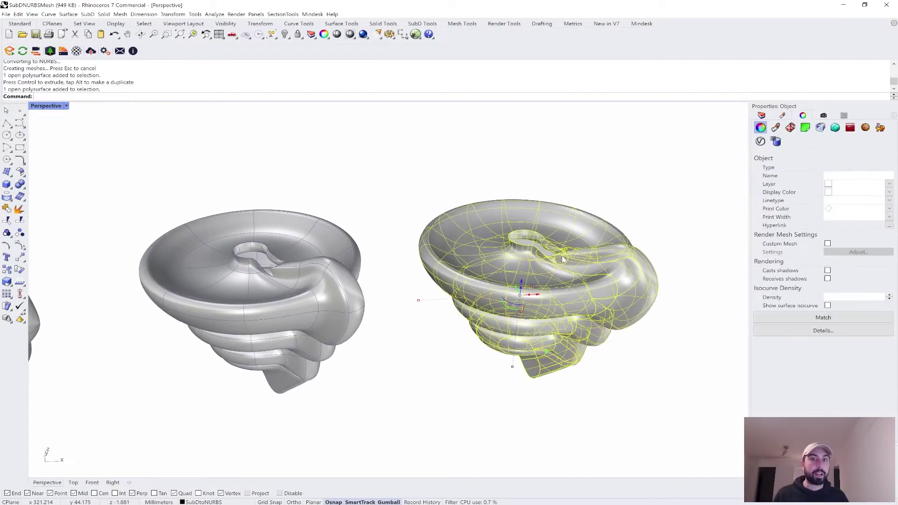
pyautogui.moveTo(563, 256); pyautogui.dragTo(523, 265, button='right')
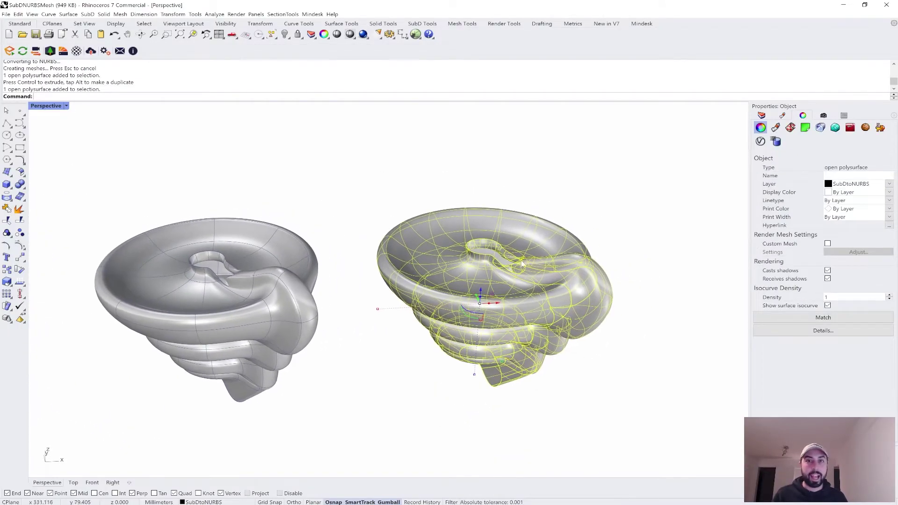
pyautogui.click(584, 212)
pyautogui.scroll(4, 584, 211)
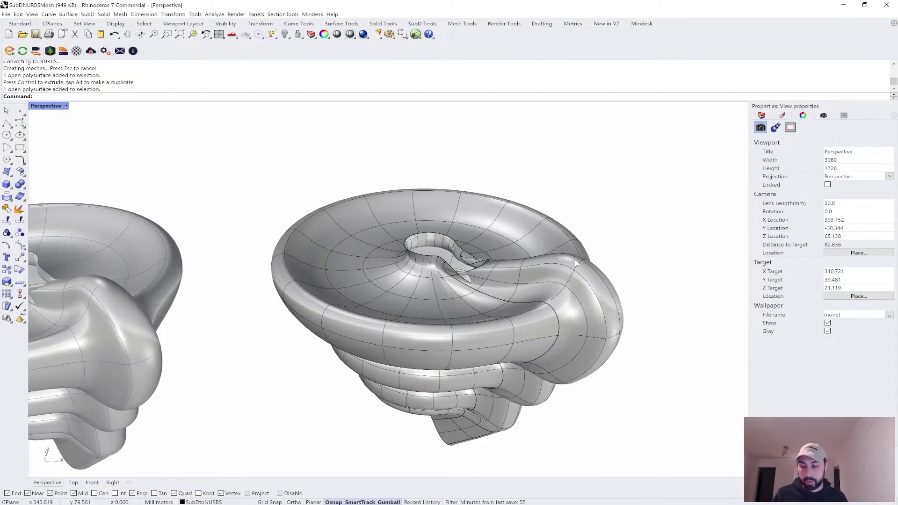
# Step: Examine individual surfaces of the bowl's polysurface by sub-selecting patches on its side, bands and bottom spout
pyautogui.click(547, 286)
pyautogui.moveTo(548, 287); pyautogui.dragTo(610, 342, button='right')
pyautogui.click(458, 405)
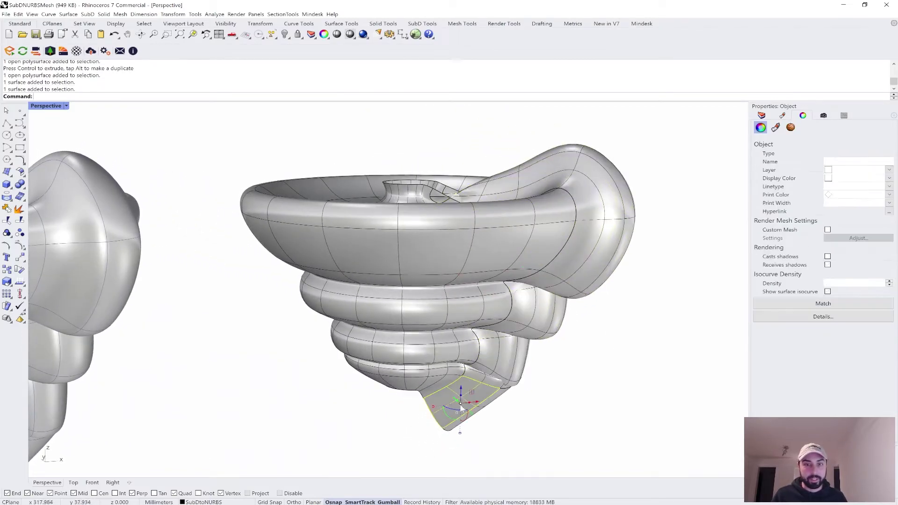
pyautogui.moveTo(494, 406); pyautogui.dragTo(452, 352, button='right')
pyautogui.press('Escape')
pyautogui.click(437, 359)
pyautogui.press('Escape')
pyautogui.keyDown('ctrl'); pyautogui.keyDown('shift'); pyautogui.click(395, 309); pyautogui.keyUp('shift'); pyautogui.keyUp('ctrl')
pyautogui.moveTo(394, 290); pyautogui.dragTo(395, 321, button='right')
pyautogui.press('Escape')
pyautogui.moveTo(497, 276)
pyautogui.mouseDown(button='right')
pyautogui.moveTo(465, 248)
pyautogui.moveTo(507, 267)
pyautogui.mouseUp(button='right')
# Step: Open Grasshopper, select the bowl's polysurface, and bring the SubD to NURBS script components into view
pyautogui.write('Gra')
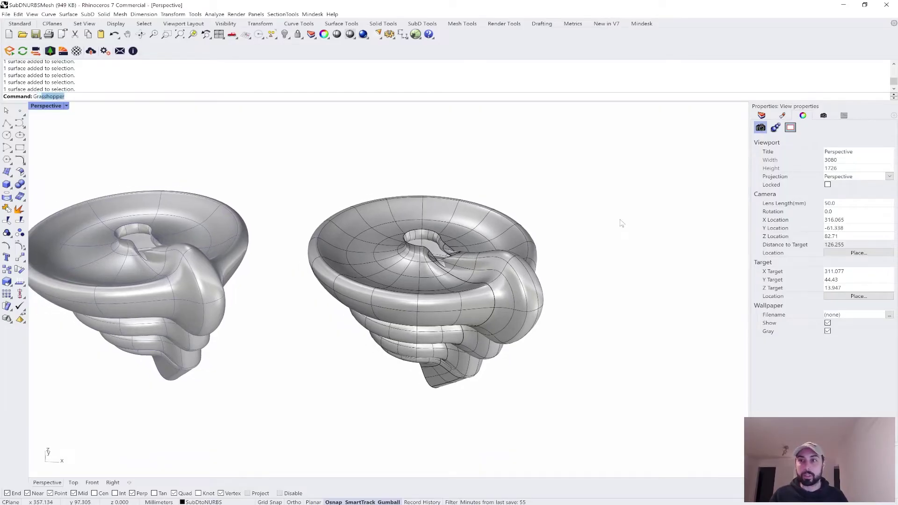
pyautogui.write('ss')
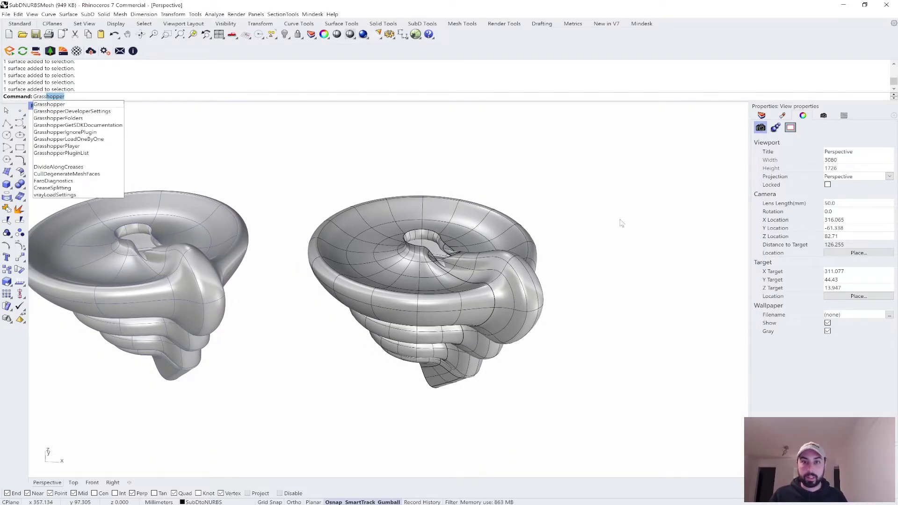
pyautogui.press('Return')
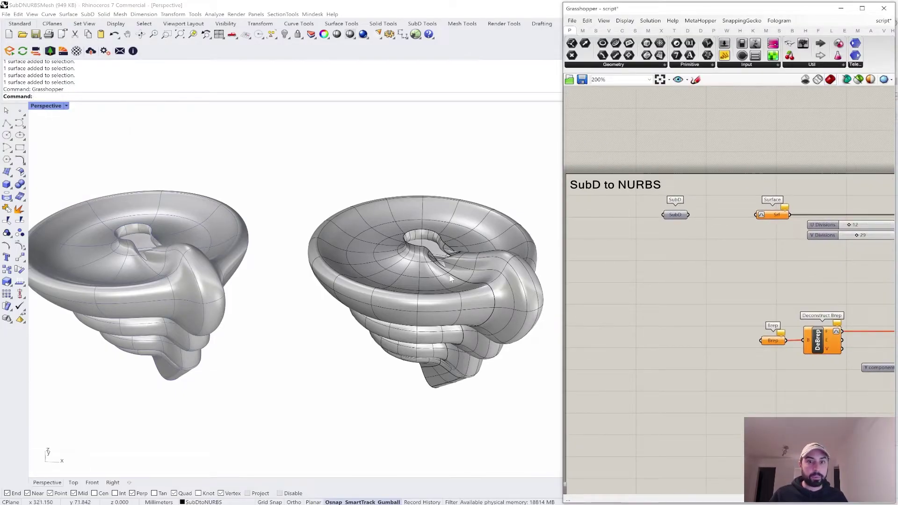
pyautogui.click(524, 274)
pyautogui.scroll(-1, 705, 279)
pyautogui.moveTo(824, 302); pyautogui.dragTo(790, 292, button='right')
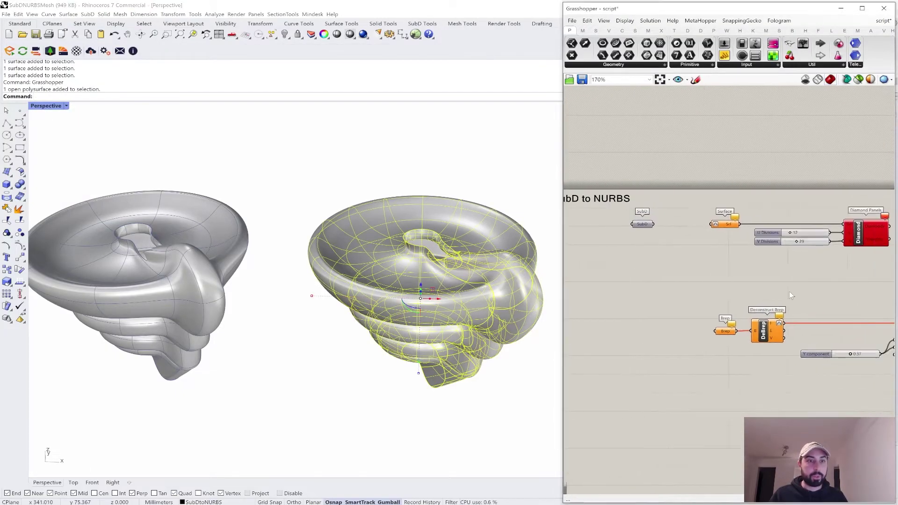
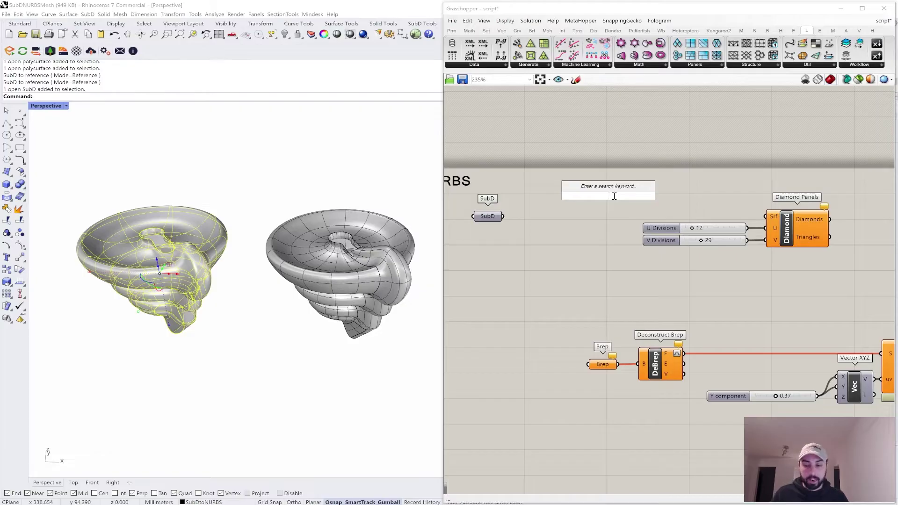
# Step: Add a Brep parameter beside the SubD parameter, connect the SubD to it, and check its preview on the model
pyautogui.write('BREP')
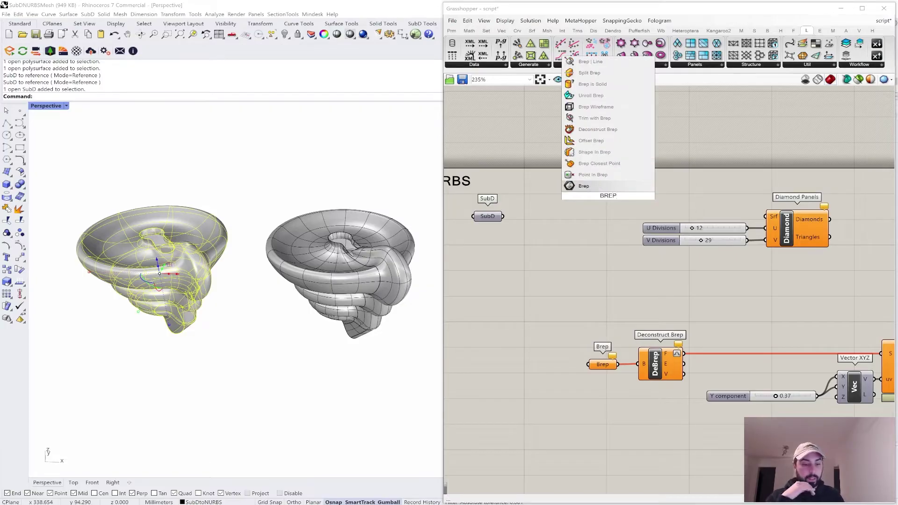
pyautogui.press('Return')
pyautogui.scroll(2, 375, 237)
pyautogui.moveTo(504, 217); pyautogui.dragTo(540, 223)
pyautogui.click(566, 189)
pyautogui.moveTo(215, 165); pyautogui.dragTo(124, 295)
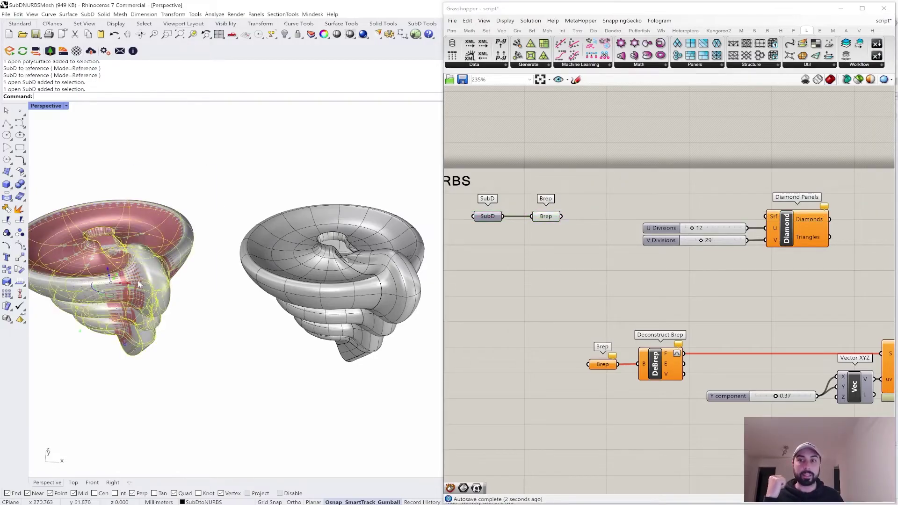
pyautogui.click(548, 221)
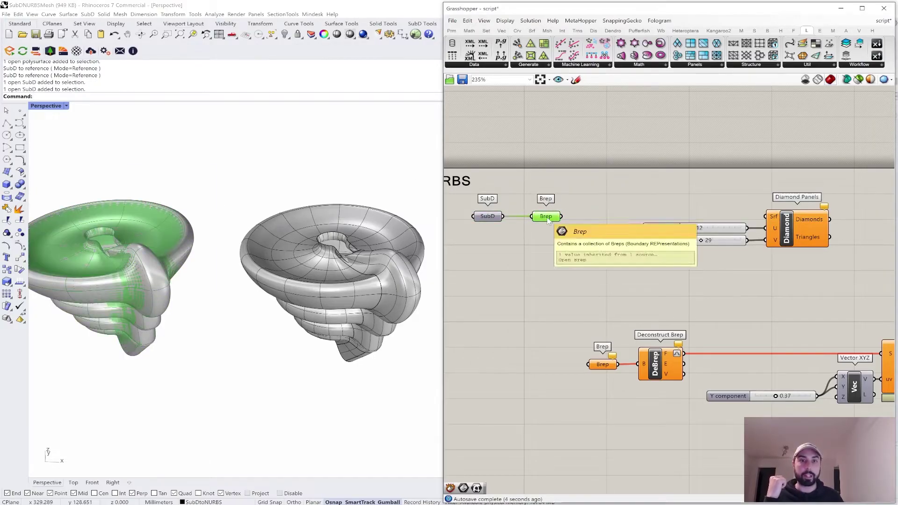
pyautogui.click(535, 227)
# Step: Connect the new Brep parameter to the Srf input of Diamond Panels and to the Brep parameter feeding Deconstruct Brep
pyautogui.moveTo(562, 216); pyautogui.dragTo(766, 216)
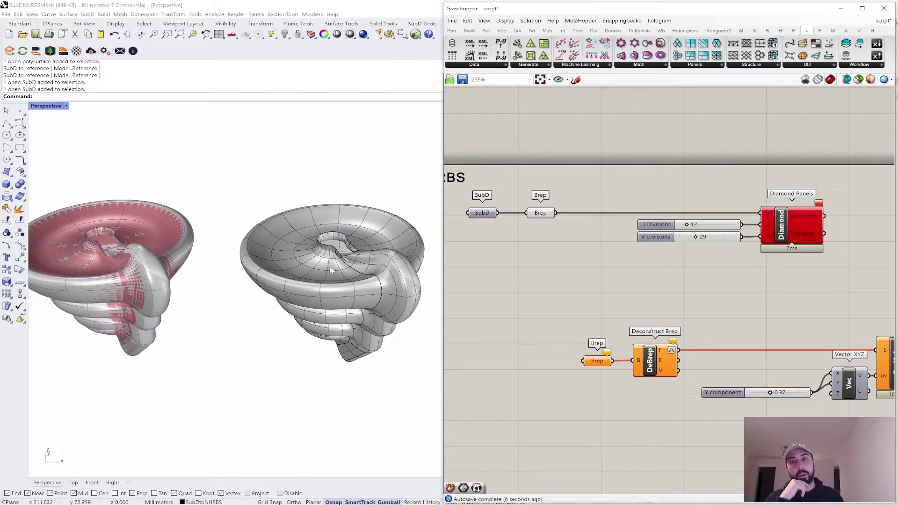
pyautogui.scroll(-2, 257, 233)
pyautogui.scroll(2, 381, 258)
pyautogui.moveTo(633, 309); pyautogui.dragTo(636, 292, button='right')
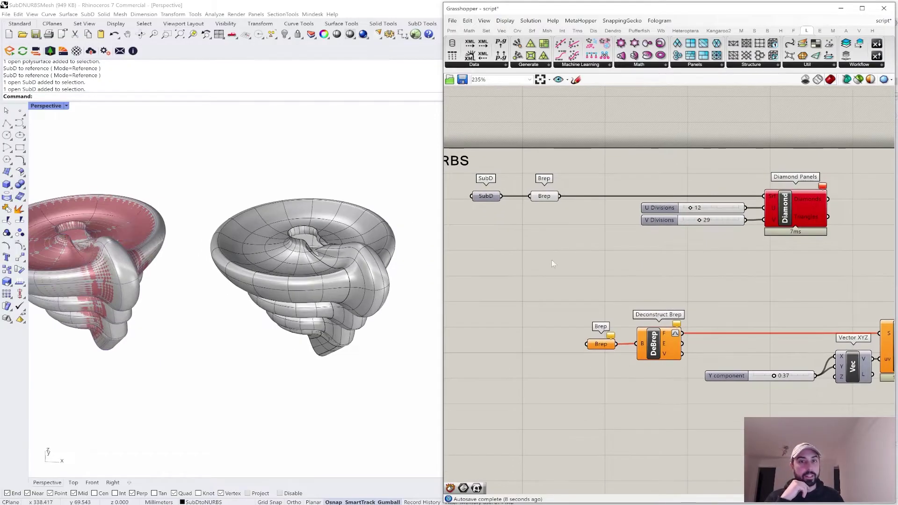
pyautogui.moveTo(559, 196); pyautogui.dragTo(587, 344)
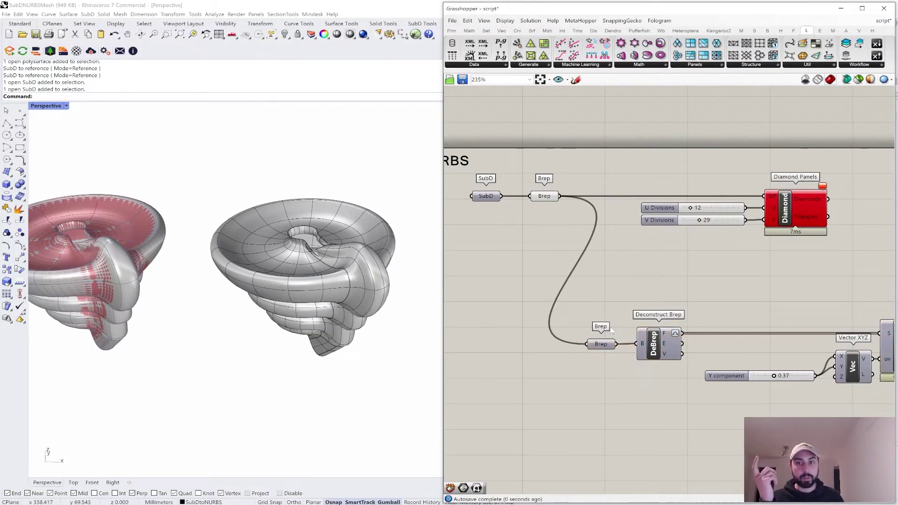
# Step: Enable the preview of the Evaluate Surface component
pyautogui.moveTo(821, 338); pyautogui.dragTo(640, 315, button='right')
pyautogui.scroll(1, 641, 316)
pyautogui.scroll(1, 734, 318)
pyautogui.click(734, 314)
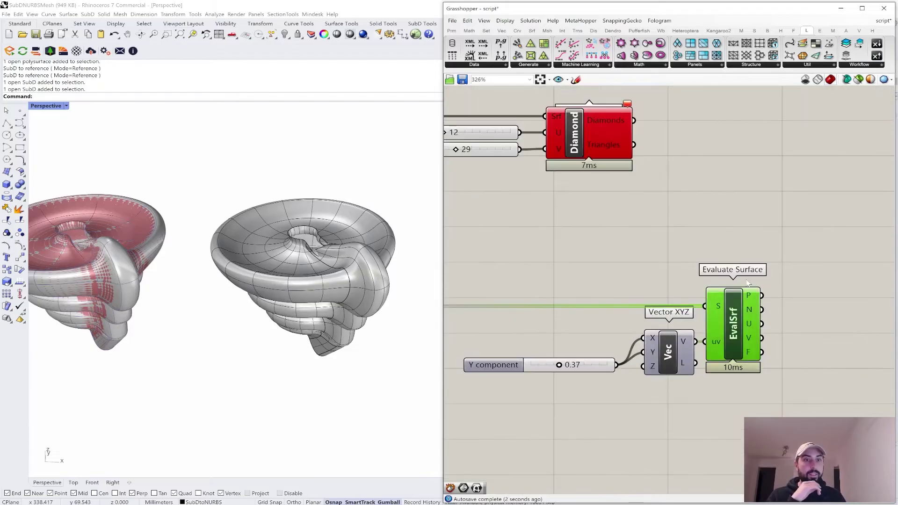
pyautogui.scroll(-1, 756, 265)
pyautogui.middleClick(756, 263)
pyautogui.click(773, 245)
pyautogui.click(693, 253)
# Step: Set the Y component slider to 0.62 and check the evaluated frames on the bowl-shaped form
pyautogui.moveTo(117, 306); pyautogui.dragTo(276, 295, button='right')
pyautogui.scroll(2, 285, 305)
pyautogui.moveTo(535, 303); pyautogui.dragTo(544, 300, button='right')
pyautogui.scroll(1, 648, 344)
pyautogui.moveTo(613, 350); pyautogui.dragTo(632, 350)
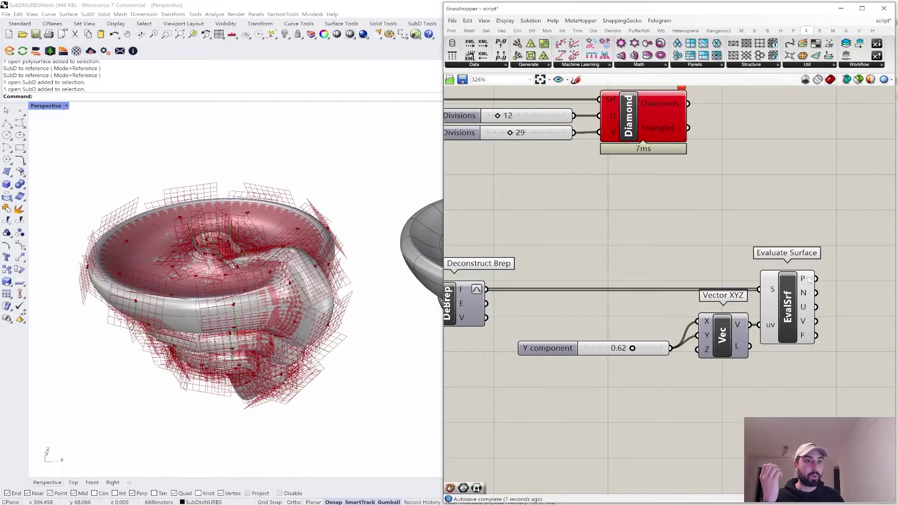
pyautogui.scroll(-2, 752, 296)
pyautogui.scroll(1, 800, 265)
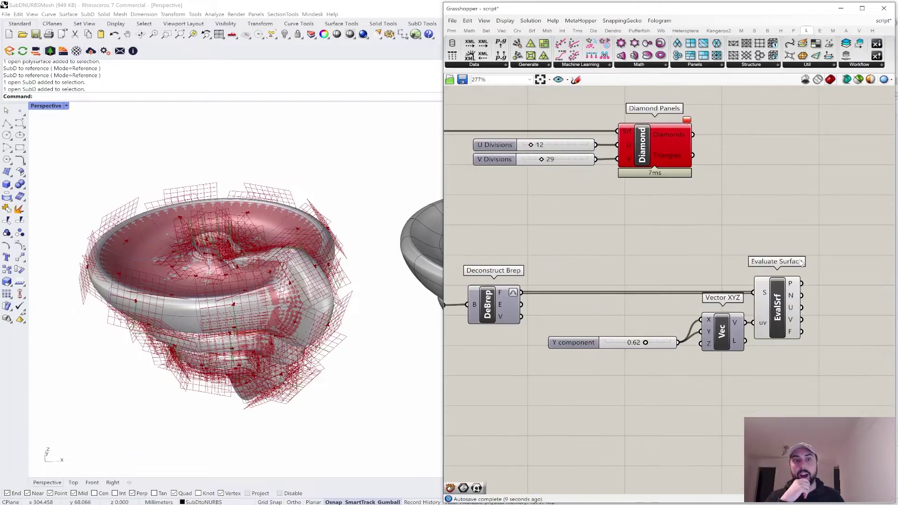
pyautogui.scroll(-1, 791, 276)
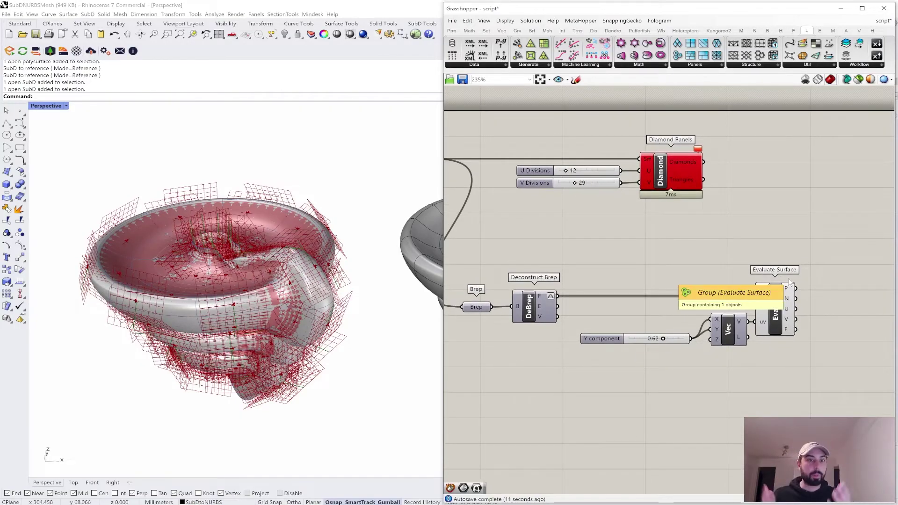
# Step: Disable the preview of the Evaluate Surface, Vector XYZ and Y component slider group
pyautogui.moveTo(809, 329); pyautogui.dragTo(688, 355)
pyautogui.middleClick(730, 243)
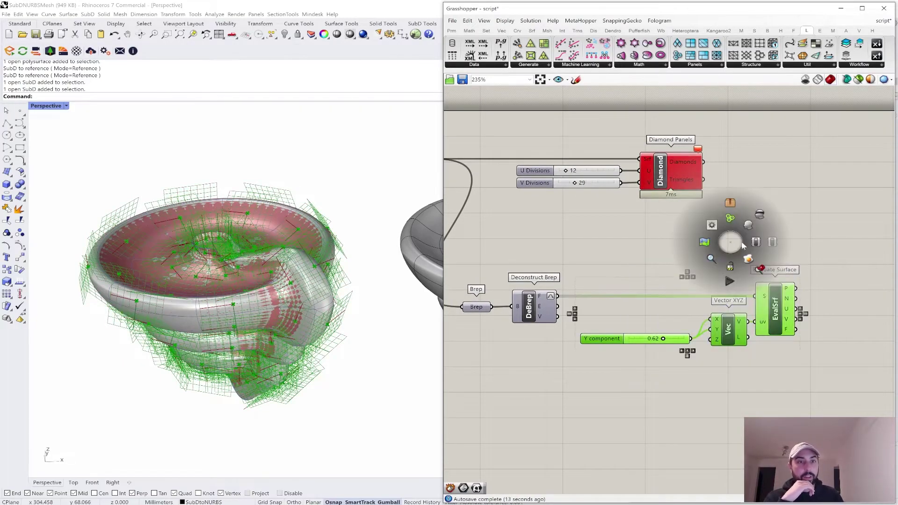
pyautogui.click(760, 216)
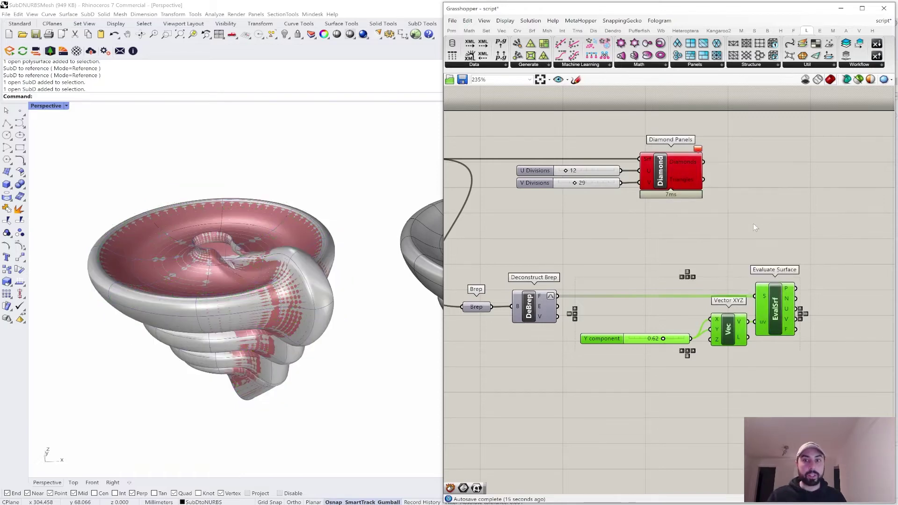
pyautogui.click(723, 241)
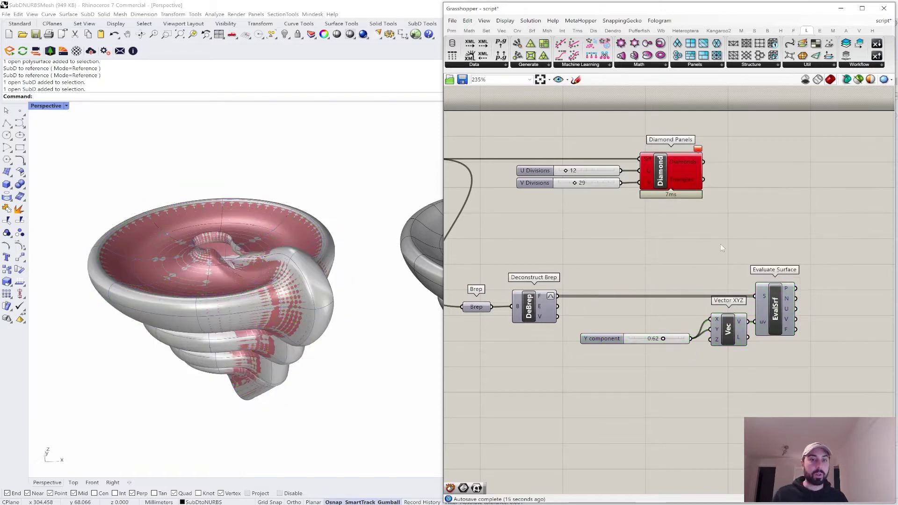
# Step: Close the Grasshopper window and bring the bowl-shaped SubD and its polysurface into view for comparison in Rhino
pyautogui.click(884, 8)
pyautogui.scroll(-3, 381, 289)
pyautogui.keyDown('shift'); pyautogui.moveTo(379, 289); pyautogui.dragTo(355, 300, button='right'); pyautogui.keyUp('shift')
pyautogui.click(312, 301)
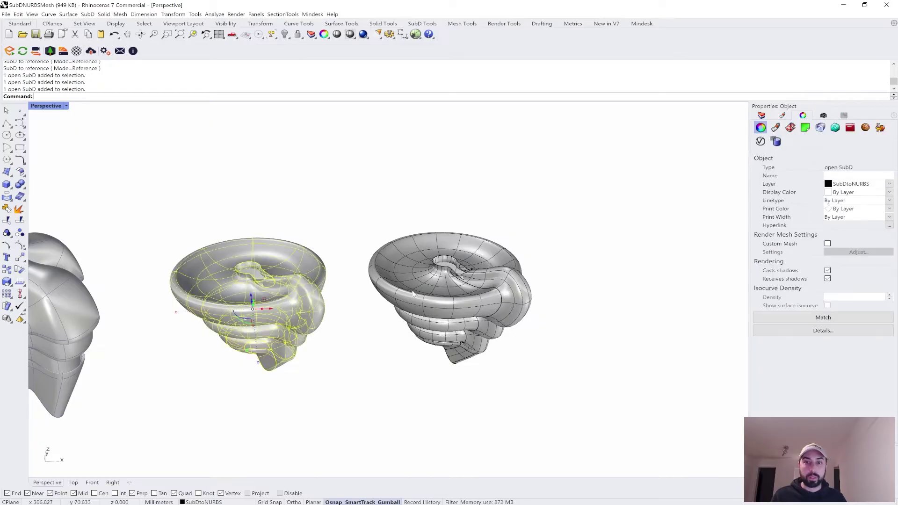
pyautogui.click(488, 293)
pyautogui.click(560, 266)
pyautogui.keyDown('shift'); pyautogui.moveTo(560, 266); pyautogui.dragTo(537, 265, button='right'); pyautogui.keyUp('shift')
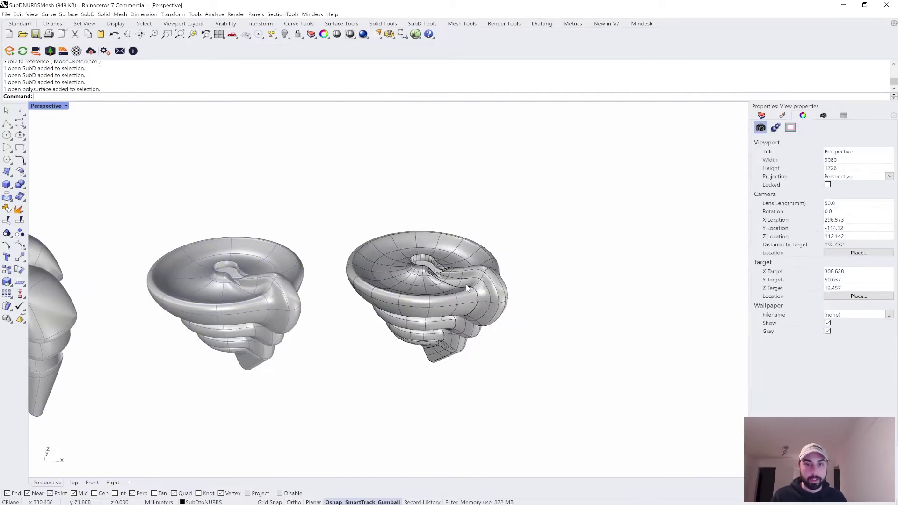
# Step: Copy the bowl-shaped SubD to the free space on the far side of its polysurface
pyautogui.click(472, 295)
pyautogui.click(248, 312)
pyautogui.keyDown('alt'); pyautogui.moveTo(248, 308); pyautogui.dragTo(643, 299); pyautogui.keyUp('alt')
pyautogui.scroll(2, 667, 335)
pyautogui.keyDown('shift'); pyautogui.moveTo(667, 335); pyautogui.dragTo(566, 334, button='right'); pyautogui.keyUp('shift')
pyautogui.click(540, 192)
# Step: Duplicate all edges of the copied SubD as curves with DupEdge and delete that SubD copy
pyautogui.moveTo(416, 173); pyautogui.dragTo(689, 388)
pyautogui.write('Dup')
pyautogui.press('Return')
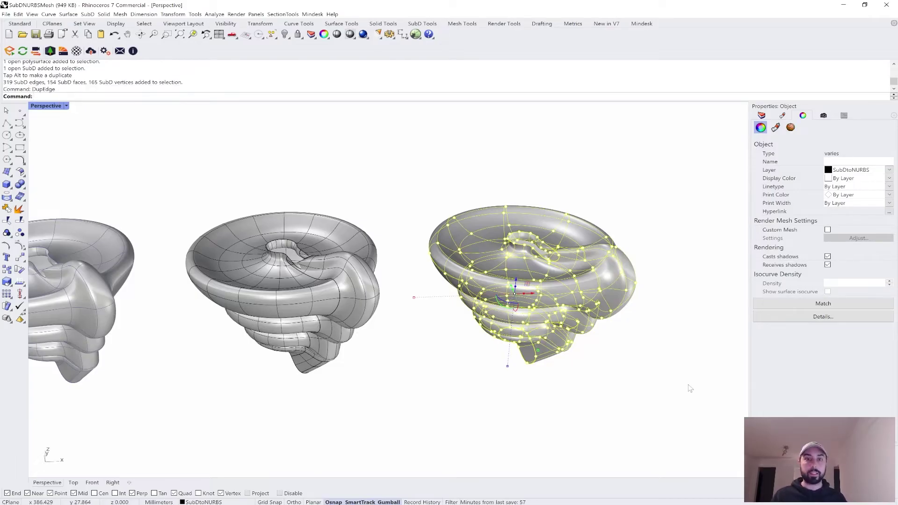
pyautogui.scroll(2, 641, 212)
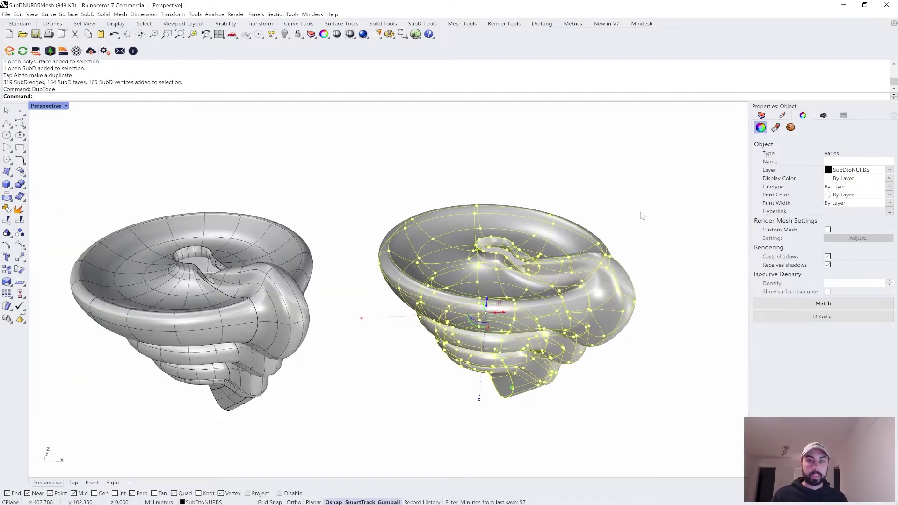
pyautogui.press('Escape')
pyautogui.click(466, 290)
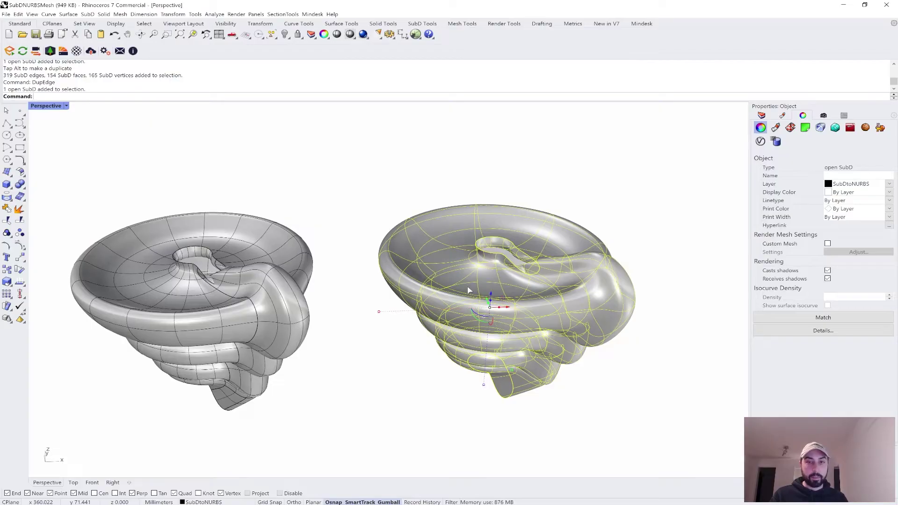
pyautogui.press('Delete')
pyautogui.moveTo(420, 245); pyautogui.dragTo(432, 264, button='right')
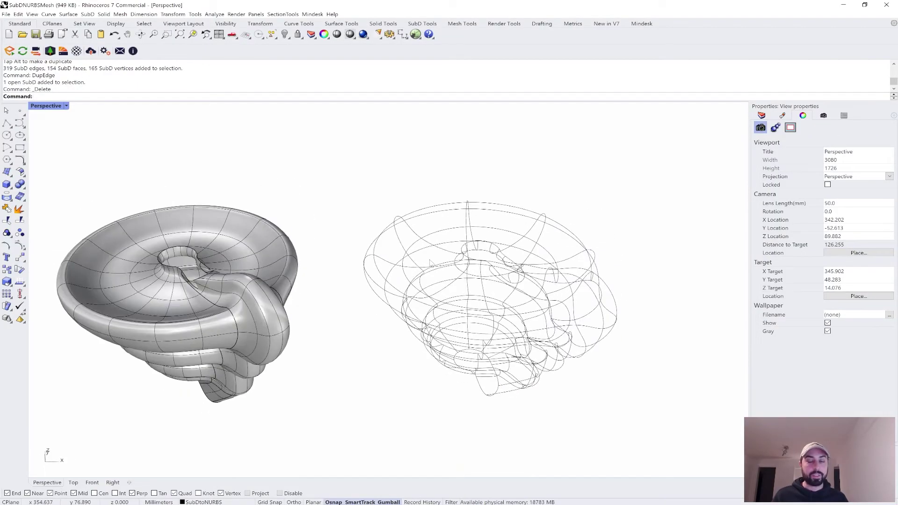
# Step: Create a network surface from the duplicated edge curves with Position edge matching and tolerances of 0.001 and 0.005
pyautogui.scroll(-3, 431, 264)
pyautogui.moveTo(355, 205); pyautogui.dragTo(642, 397)
pyautogui.write('Net')
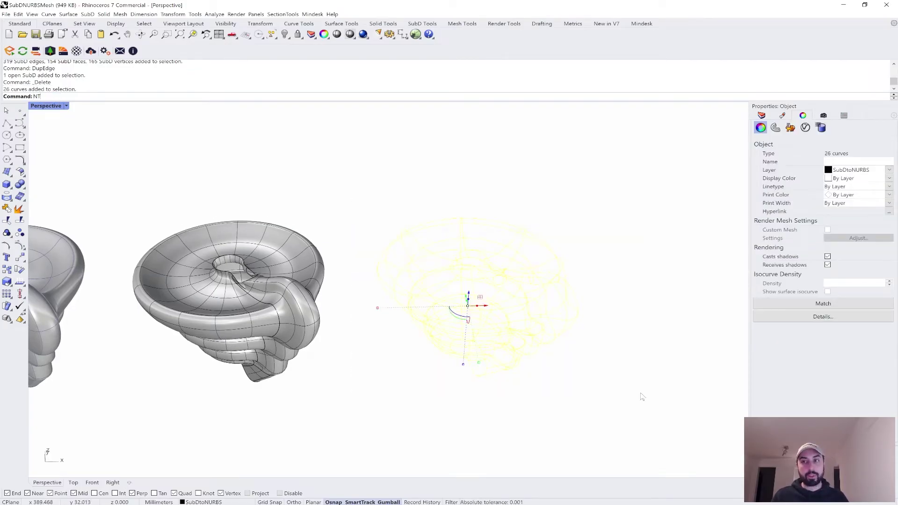
pyautogui.press('Return')
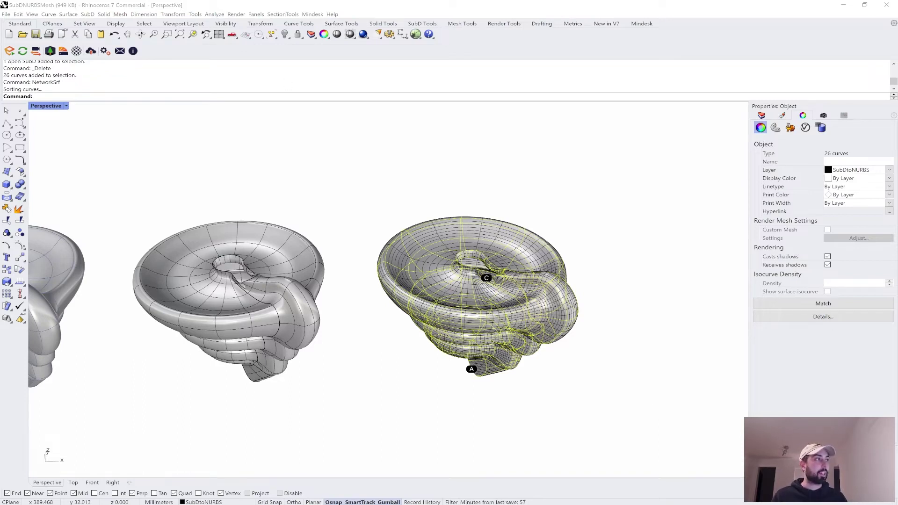
pyautogui.moveTo(139, 72); pyautogui.dragTo(658, 118)
pyautogui.moveTo(498, 281); pyautogui.dragTo(466, 274, button='right')
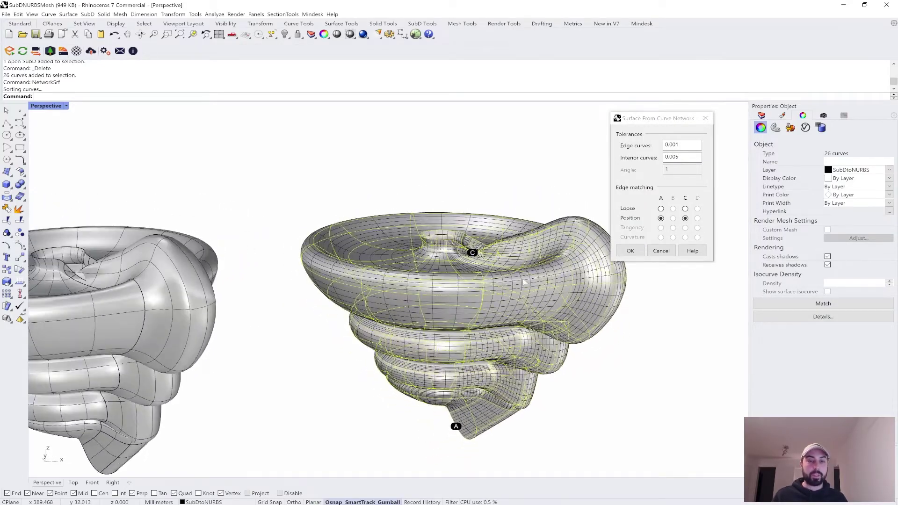
pyautogui.moveTo(524, 282); pyautogui.dragTo(440, 260, button='right')
pyautogui.click(630, 251)
pyautogui.scroll(-4, 471, 248)
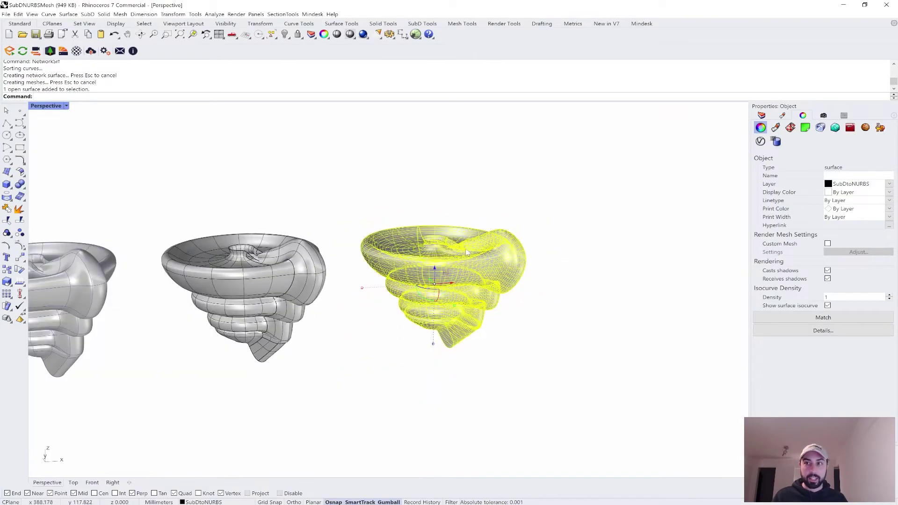
pyautogui.scroll(2, 468, 248)
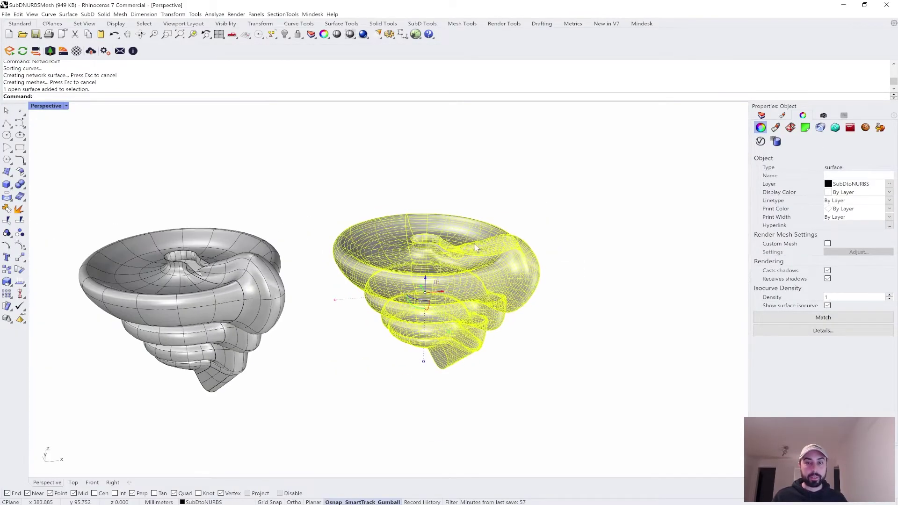
# Step: Open Grasshopper and add a Surface parameter above the SubD and Brep parameters
pyautogui.write('G')
pyautogui.press('Return')
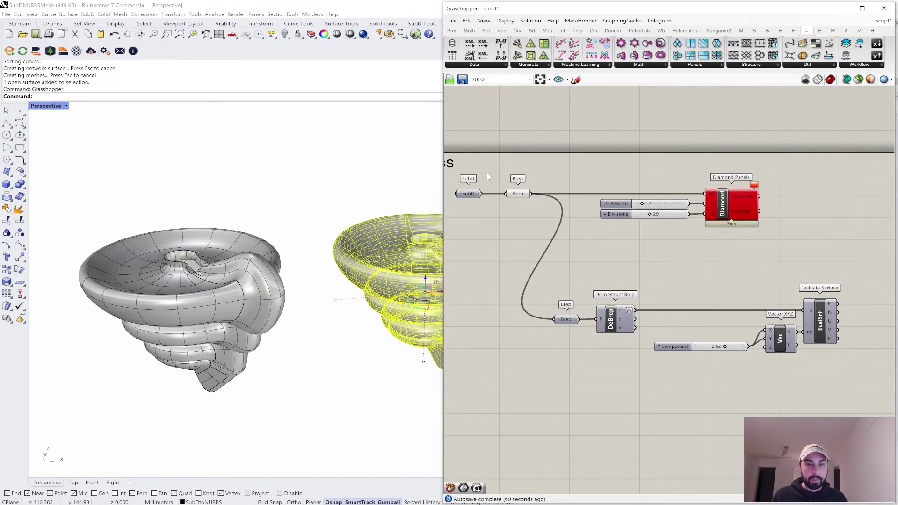
pyautogui.scroll(2, 467, 183)
pyautogui.rightClick(468, 196)
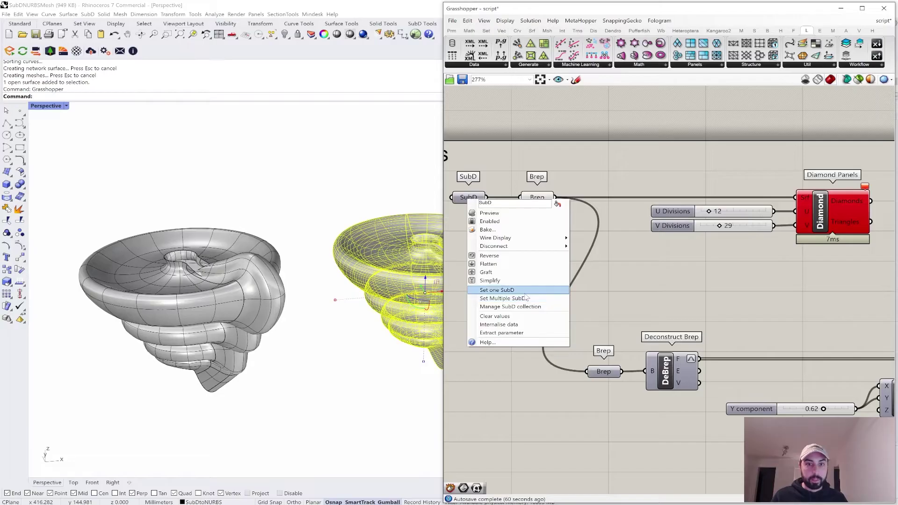
pyautogui.doubleClick(515, 149)
pyautogui.write('surf')
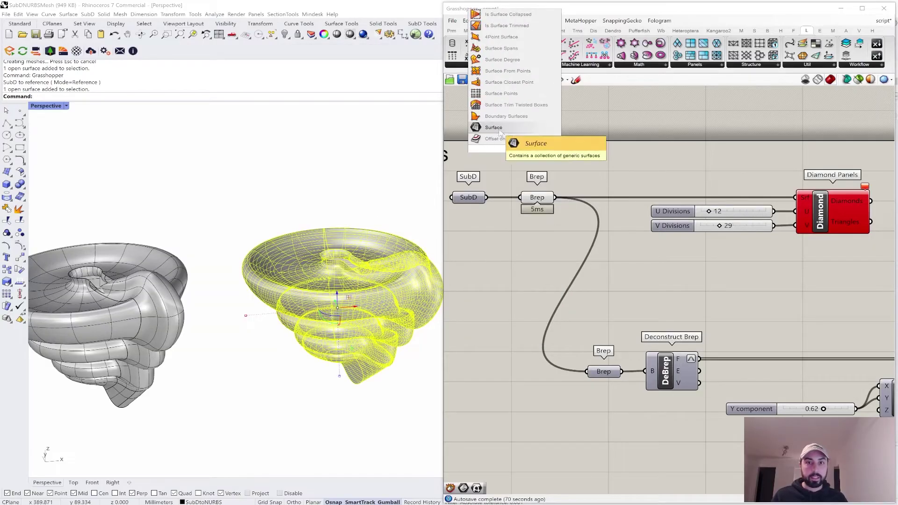
pyautogui.click(499, 129)
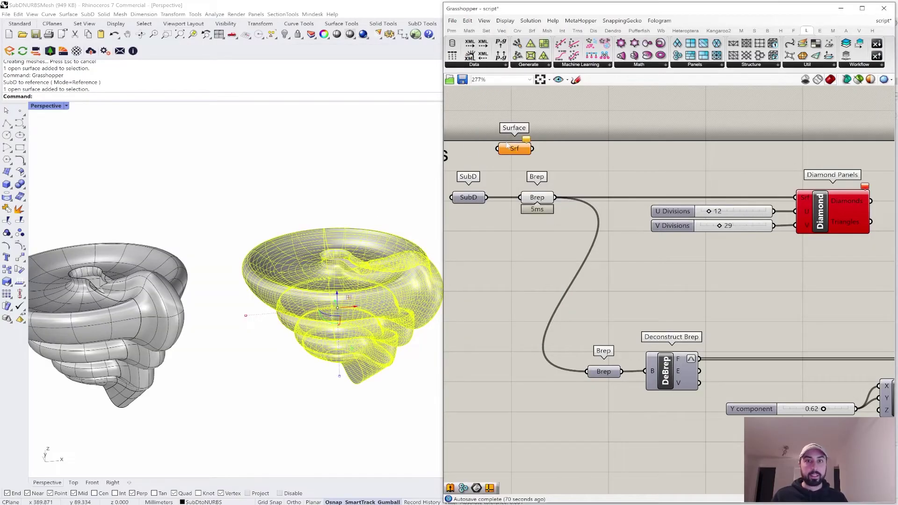
# Step: Reference the network surface in the Surface parameter and connect it to the Srf input of Diamond Panels
pyautogui.rightClick(507, 146)
pyautogui.click(538, 249)
pyautogui.moveTo(526, 157); pyautogui.dragTo(795, 198)
# Step: Move the SubD and Brep parameters down beside the lower Brep and disable their preview
pyautogui.moveTo(546, 171); pyautogui.dragTo(468, 232)
pyautogui.moveTo(534, 204); pyautogui.dragTo(541, 364)
pyautogui.middleClick(548, 308)
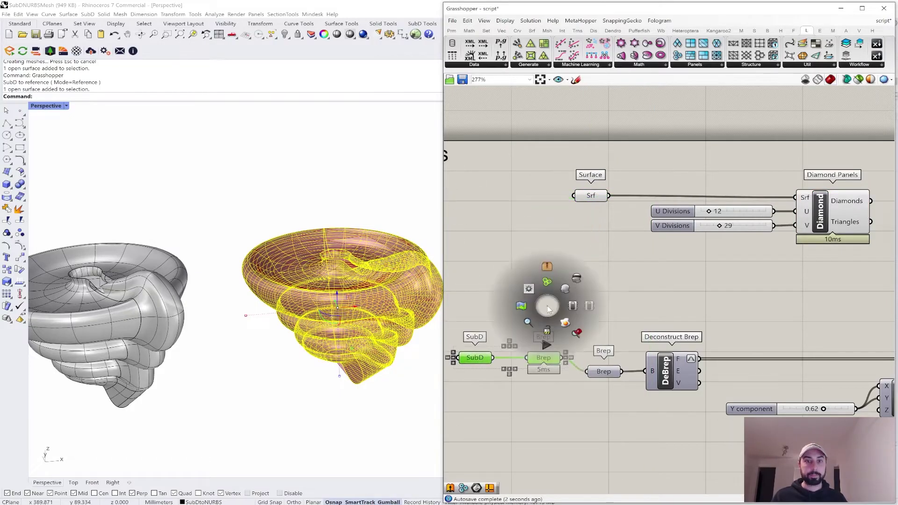
pyautogui.click(576, 279)
pyautogui.click(576, 280)
pyautogui.click(388, 208)
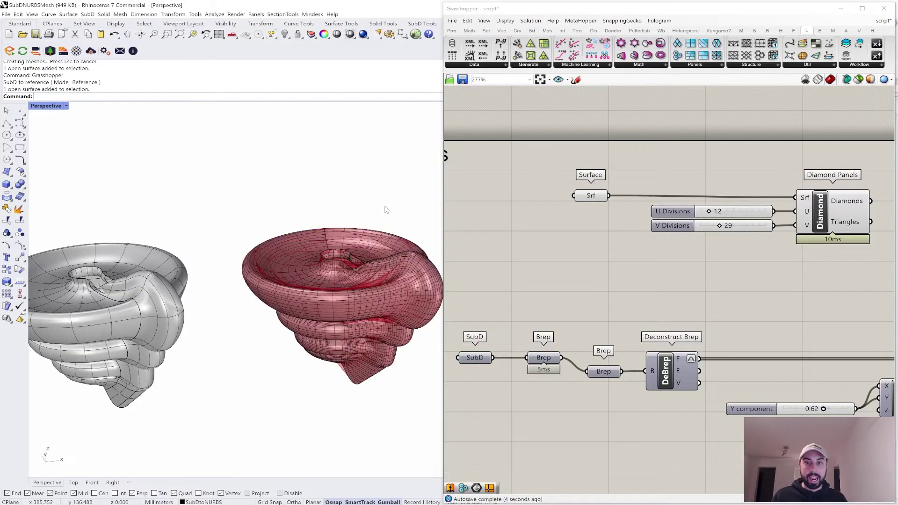
# Step: Disable the preview of the Surface parameter that feeds Diamond Panels
pyautogui.keyDown('shift'); pyautogui.moveTo(330, 214); pyautogui.dragTo(293, 218, button='right'); pyautogui.keyUp('shift')
pyautogui.click(592, 197)
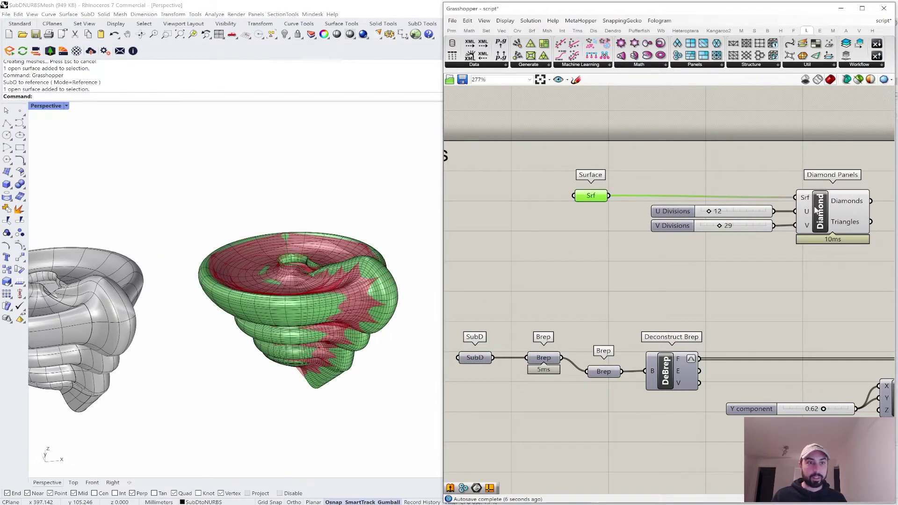
pyautogui.click(829, 208)
pyautogui.click(586, 147)
pyautogui.click(592, 196)
pyautogui.moveTo(632, 149); pyautogui.dragTo(632, 151, button='right')
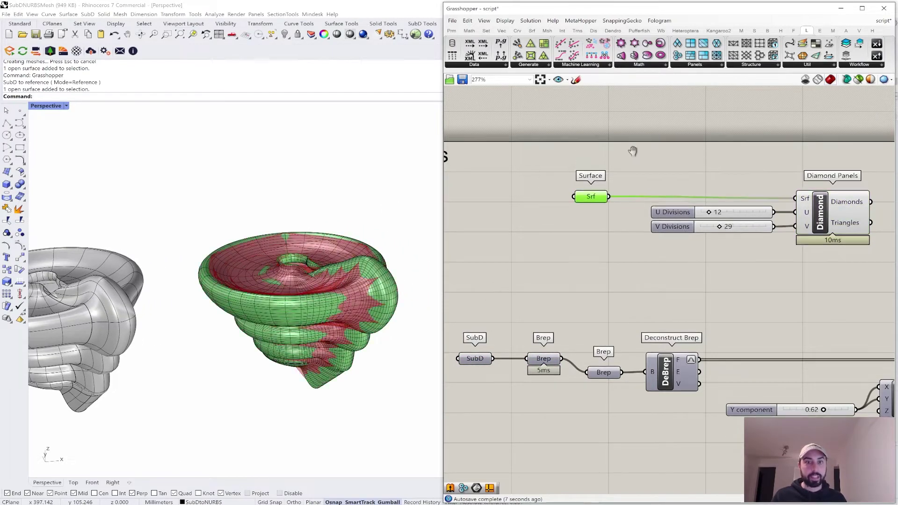
pyautogui.rightClick(656, 158)
pyautogui.click(675, 171)
pyautogui.click(513, 254)
# Step: Hide the network surface and its surrounding curves in Rhino and inspect the previewed diamond panels from the side
pyautogui.click(341, 206)
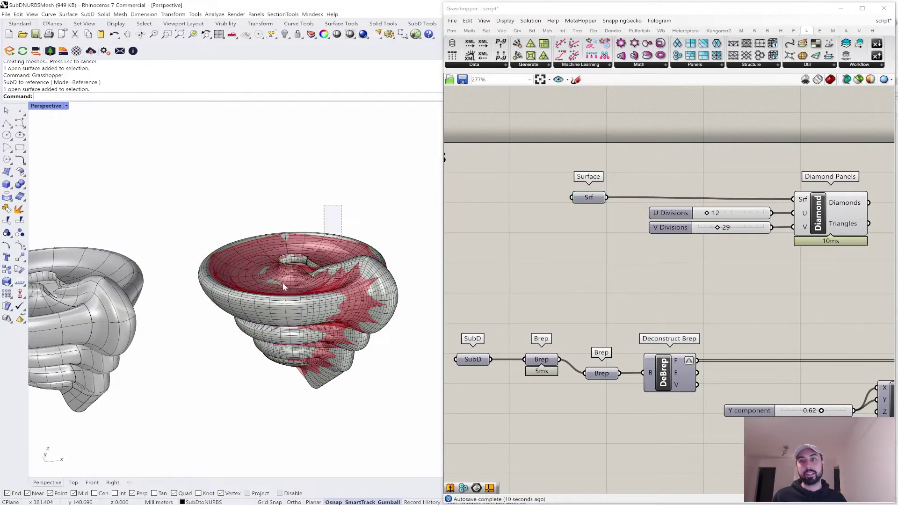
pyautogui.moveTo(326, 241); pyautogui.dragTo(311, 277)
pyautogui.write('H')
pyautogui.press('Return')
pyautogui.scroll(2, 347, 302)
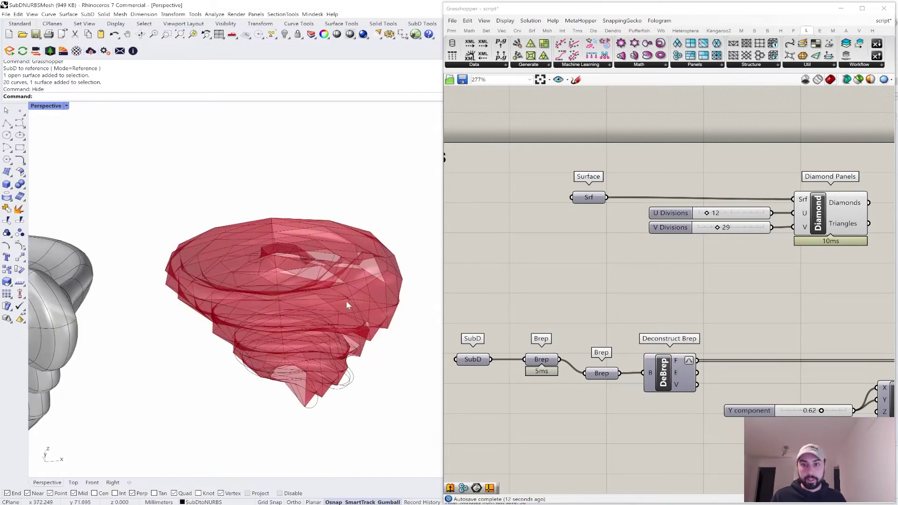
pyautogui.moveTo(354, 303); pyautogui.dragTo(294, 301, button='right')
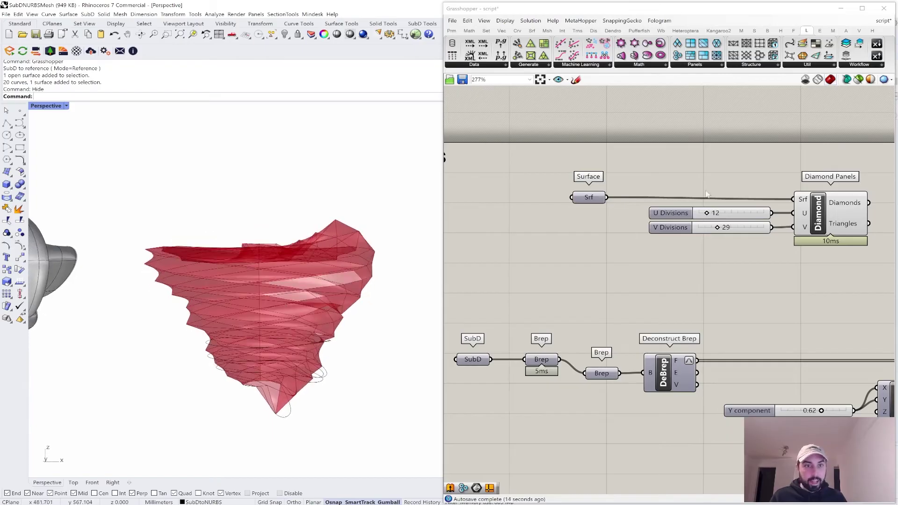
# Step: Set the U Divisions slider to 24 and bake the Diamond Panels geometry
pyautogui.scroll(3, 716, 215)
pyautogui.moveTo(706, 213)
pyautogui.mouseDown()
pyautogui.moveTo(693, 212)
pyautogui.moveTo(714, 212)
pyautogui.mouseUp()
pyautogui.moveTo(769, 236); pyautogui.dragTo(692, 238, button='right')
pyautogui.click(770, 217)
pyautogui.middleClick(792, 218)
pyautogui.click(811, 234)
pyautogui.click(284, 266)
# Step: Move the baked panels and the curves selected with them sideways, clear of the Grasshopper preview
pyautogui.moveTo(138, 165); pyautogui.dragTo(404, 427)
pyautogui.scroll(-2, 278, 310)
pyautogui.moveTo(279, 288); pyautogui.dragTo(237, 315, button='right')
pyautogui.scroll(-2, 290, 319)
pyautogui.moveTo(238, 314); pyautogui.dragTo(389, 298)
pyautogui.click(397, 214)
# Step: Examine the baked diamond panels and compare them with the bowl-shaped polysurface and SubD
pyautogui.scroll(2, 396, 214)
pyautogui.scroll(4, 274, 283)
pyautogui.keyDown('shift'); pyautogui.moveTo(395, 309); pyautogui.dragTo(319, 232, button='right'); pyautogui.keyUp('shift')
pyautogui.scroll(-5, 273, 283)
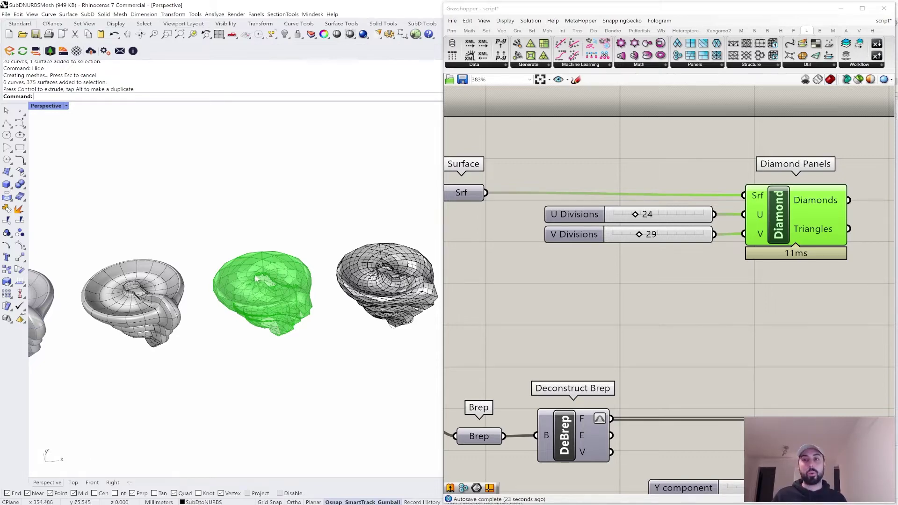
pyautogui.keyDown('shift'); pyautogui.moveTo(255, 280); pyautogui.dragTo(386, 259, button='right'); pyautogui.keyUp('shift')
pyautogui.scroll(4, 257, 279)
pyautogui.click(326, 282)
pyautogui.moveTo(325, 275); pyautogui.dragTo(330, 251, button='right')
pyautogui.click(370, 210)
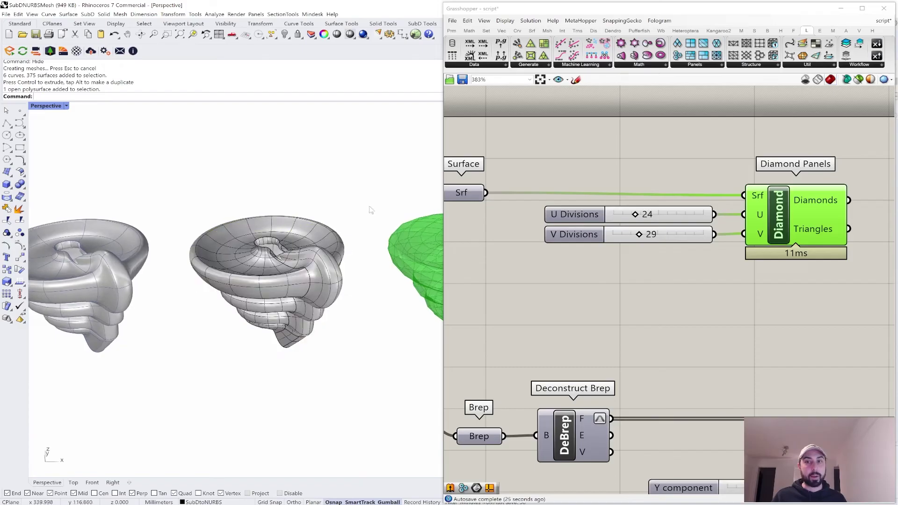
pyautogui.keyDown('shift'); pyautogui.moveTo(303, 242); pyautogui.dragTo(91, 244, button='right'); pyautogui.keyUp('shift')
pyautogui.scroll(-4, 274, 278)
pyautogui.keyDown('shift'); pyautogui.moveTo(276, 279); pyautogui.dragTo(224, 280, button='right'); pyautogui.keyUp('shift')
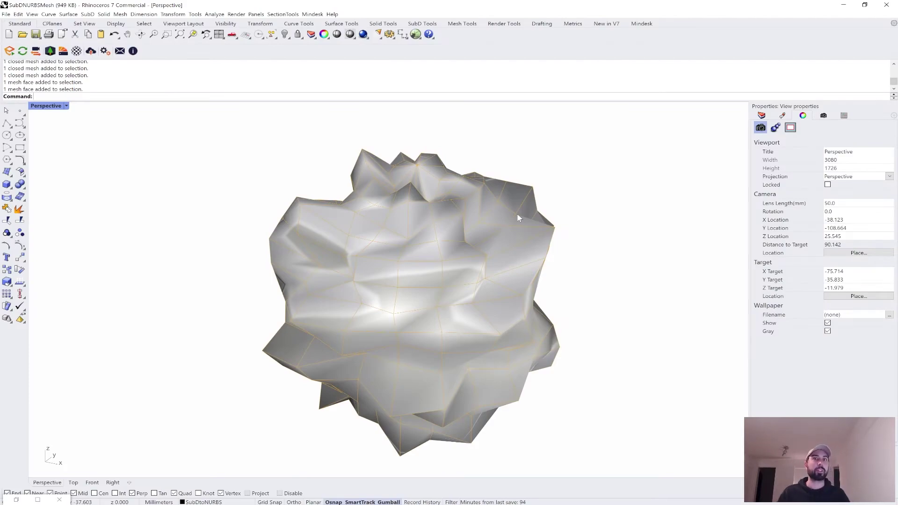
# Step: Convert the spiky closed mesh to a SubD with ToSubD, using the mesh as ControlPoints and keeping the input mesh
pyautogui.scroll(-4, 404, 313)
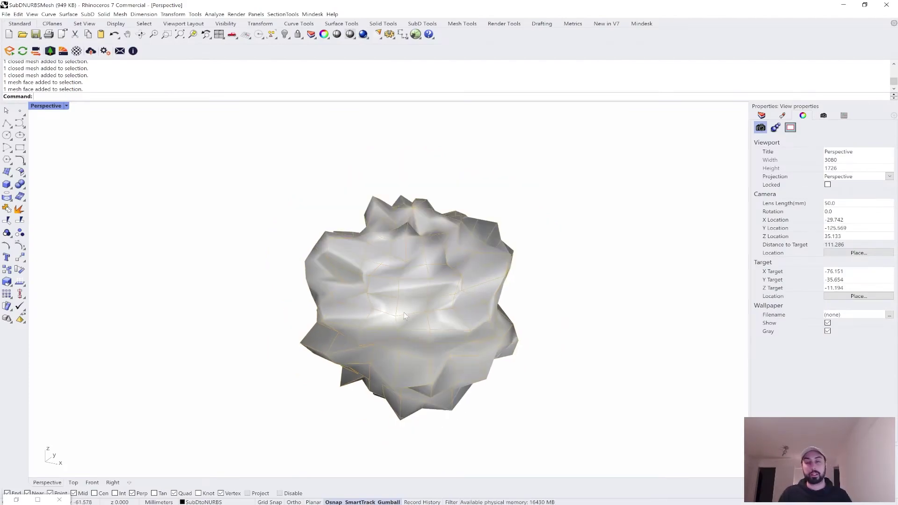
pyautogui.scroll(-3, 423, 317)
pyautogui.scroll(4, 423, 320)
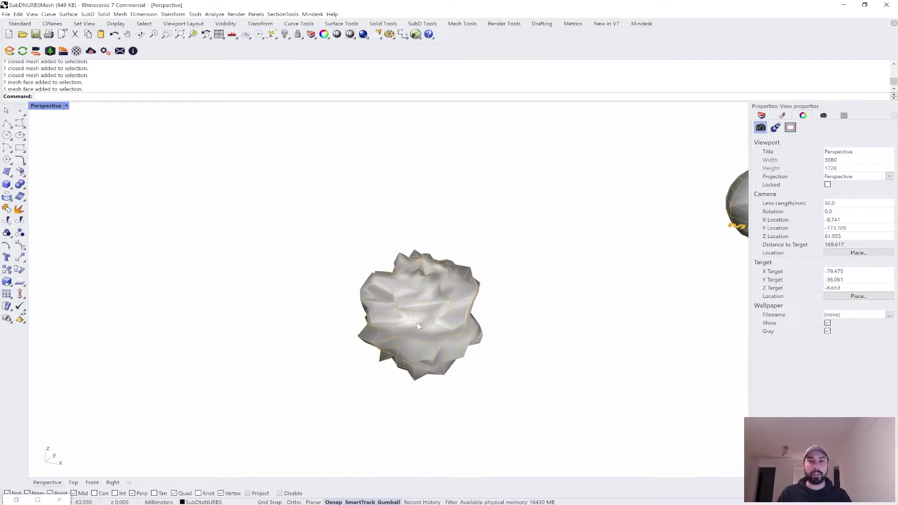
pyautogui.click(427, 312)
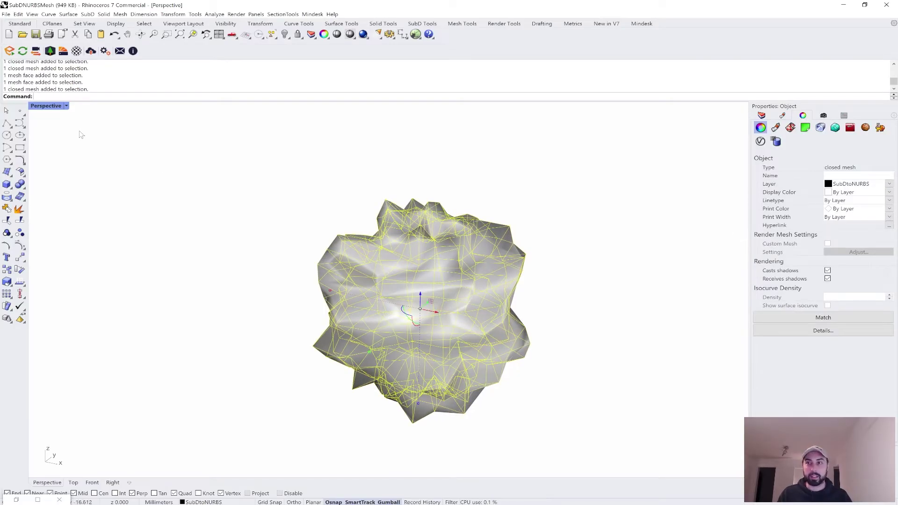
pyautogui.write('ToSubD')
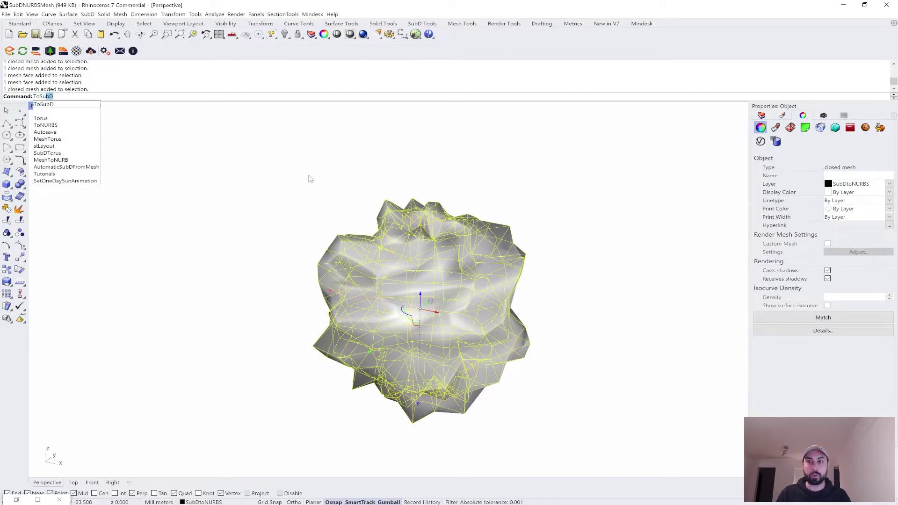
pyautogui.press('Return')
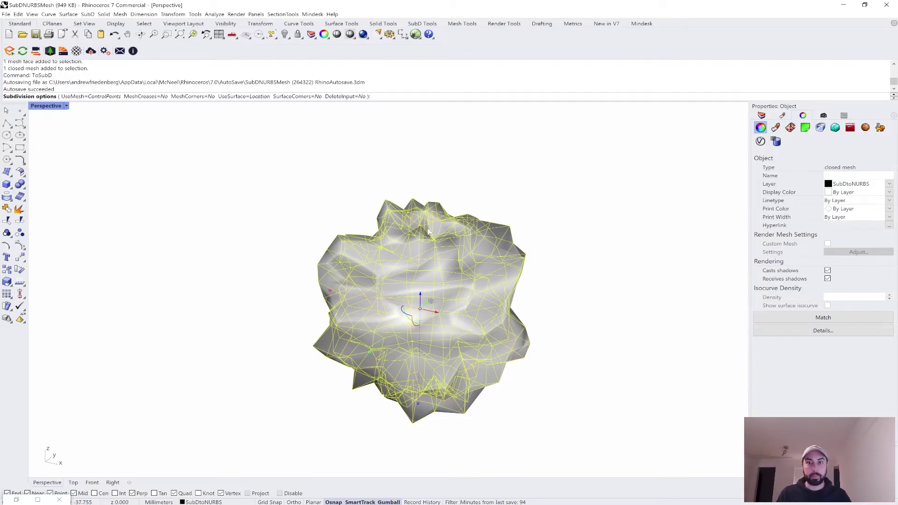
pyautogui.press('Return')
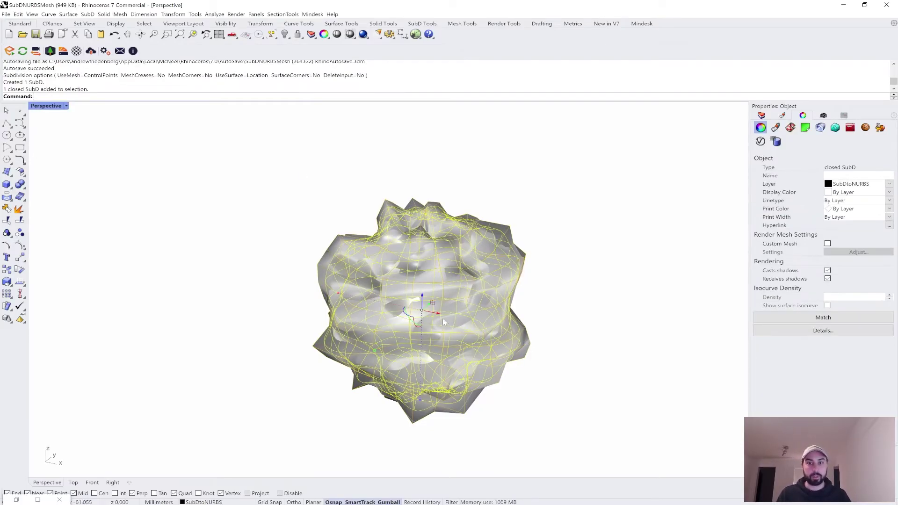
# Step: Move the new SubD off the spiky mesh so the two stand side by side
pyautogui.moveTo(437, 314); pyautogui.dragTo(220, 256)
pyautogui.keyDown('shift'); pyautogui.moveTo(224, 257); pyautogui.dragTo(297, 241, button='right'); pyautogui.keyUp('shift')
pyautogui.click(391, 162)
pyautogui.moveTo(379, 220); pyautogui.dragTo(339, 252, button='right')
pyautogui.click(445, 293)
pyautogui.press('Escape')
# Step: Select an edge loop around the middle of the SubD and scale it outward in one direction
pyautogui.scroll(3, 333, 243)
pyautogui.scroll(-1, 344, 226)
pyautogui.moveTo(345, 226); pyautogui.dragTo(314, 284, button='right')
pyautogui.keyDown('ctrl'); pyautogui.keyDown('shift'); pyautogui.doubleClick(274, 285); pyautogui.keyUp('shift'); pyautogui.keyUp('ctrl')
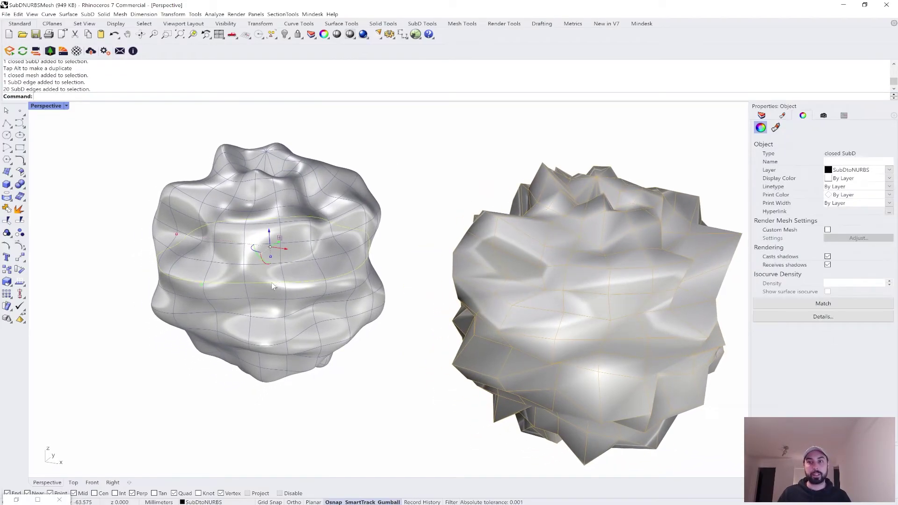
pyautogui.moveTo(176, 234); pyautogui.dragTo(161, 233)
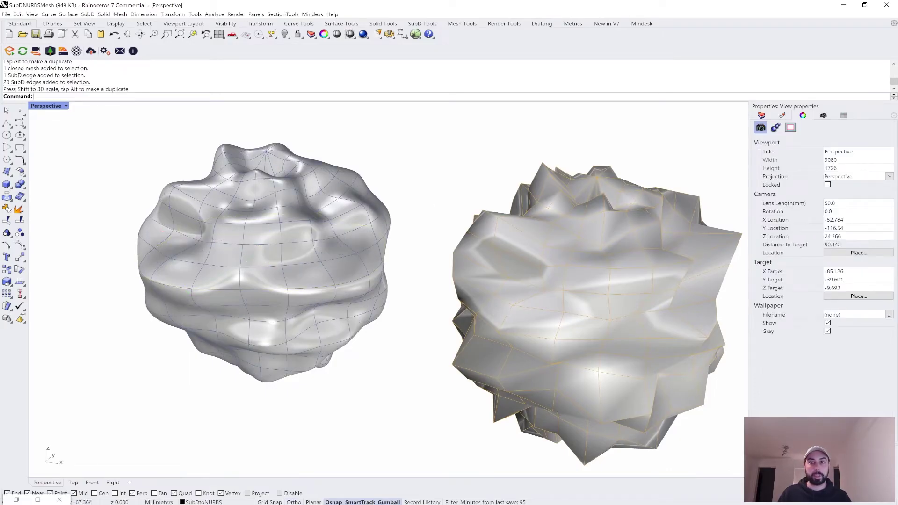
# Step: Pull a single edge on the outer side of the SubD outward
pyautogui.keyDown('ctrl'); pyautogui.keyDown('shift'); pyautogui.click(158, 284); pyautogui.keyUp('shift'); pyautogui.keyUp('ctrl')
pyautogui.moveTo(159, 285); pyautogui.dragTo(168, 345, button='right')
pyautogui.moveTo(159, 344); pyautogui.dragTo(140, 357)
pyautogui.keyDown('shift'); pyautogui.moveTo(421, 276); pyautogui.dragTo(491, 178, button='right'); pyautogui.keyUp('shift')
pyautogui.click(491, 177)
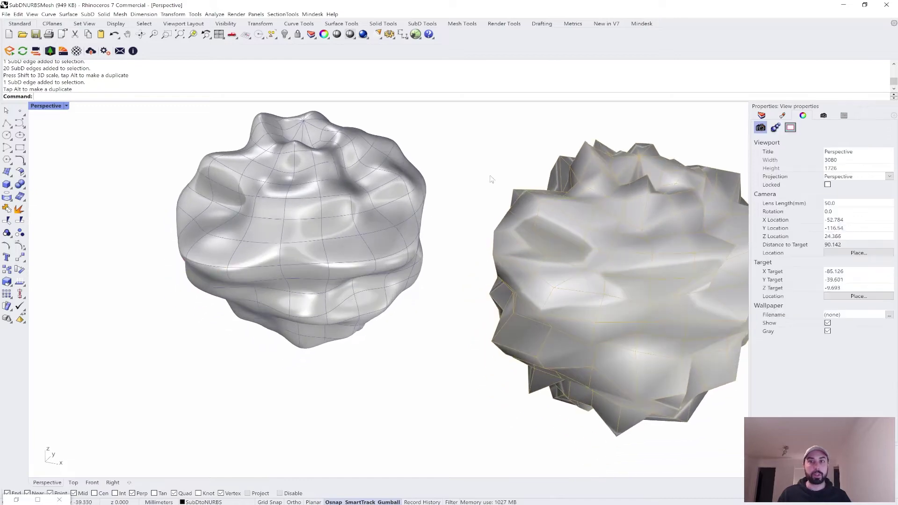
# Step: Apply Reflect symmetry to the SubD across a vertical plane set diagonally through its left part, keeping the current primary side
pyautogui.scroll(-8, 338, 195)
pyautogui.moveTo(337, 196); pyautogui.dragTo(335, 232, button='right')
pyautogui.scroll(4, 351, 193)
pyautogui.click(350, 191)
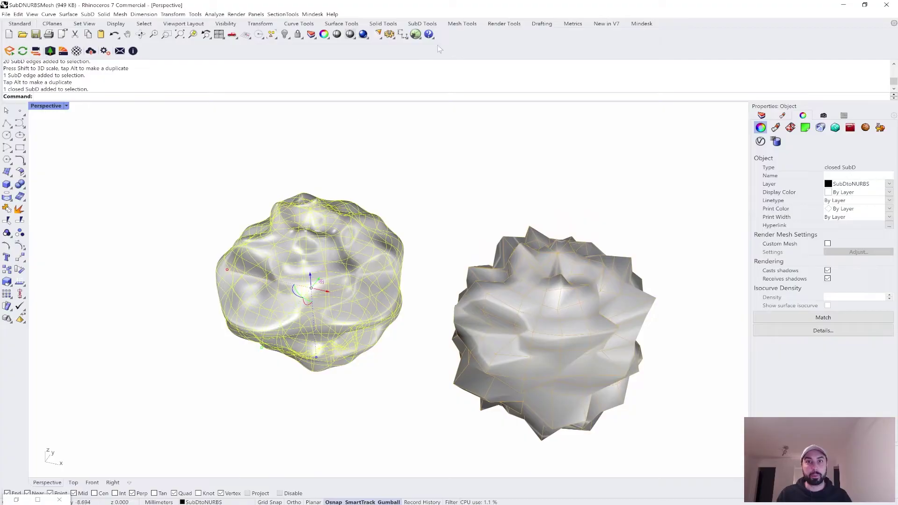
pyautogui.click(422, 24)
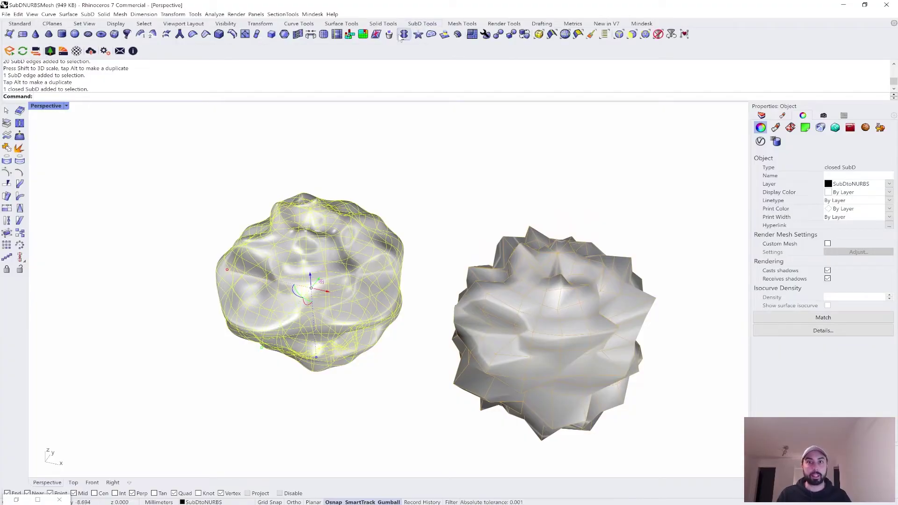
pyautogui.click(403, 37)
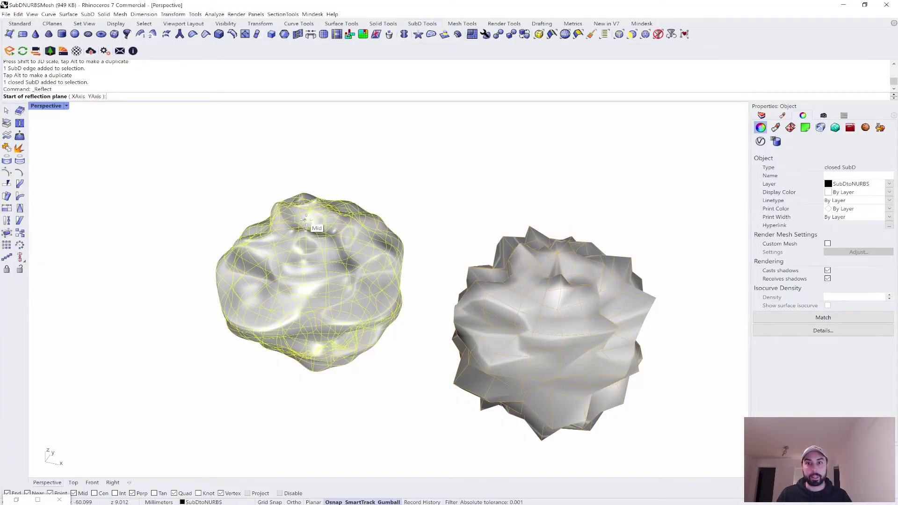
pyautogui.click(316, 226)
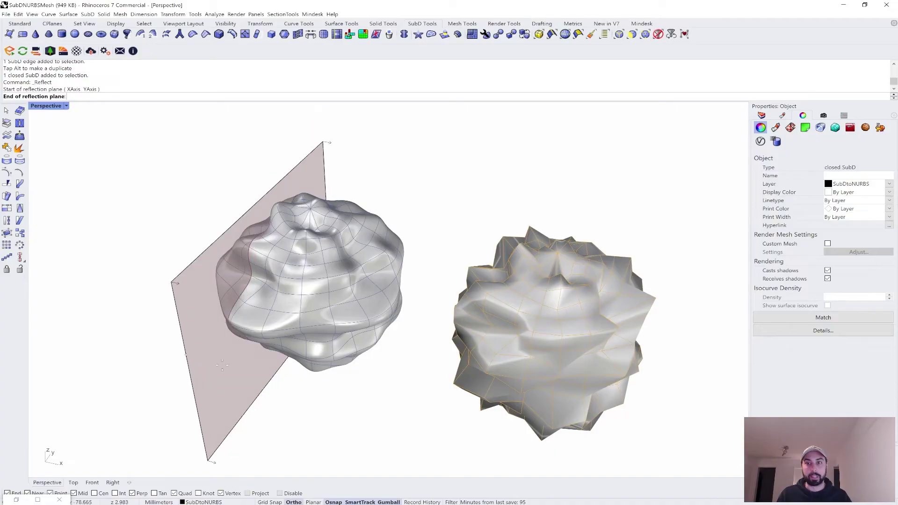
pyautogui.click(221, 367)
pyautogui.press('Return')
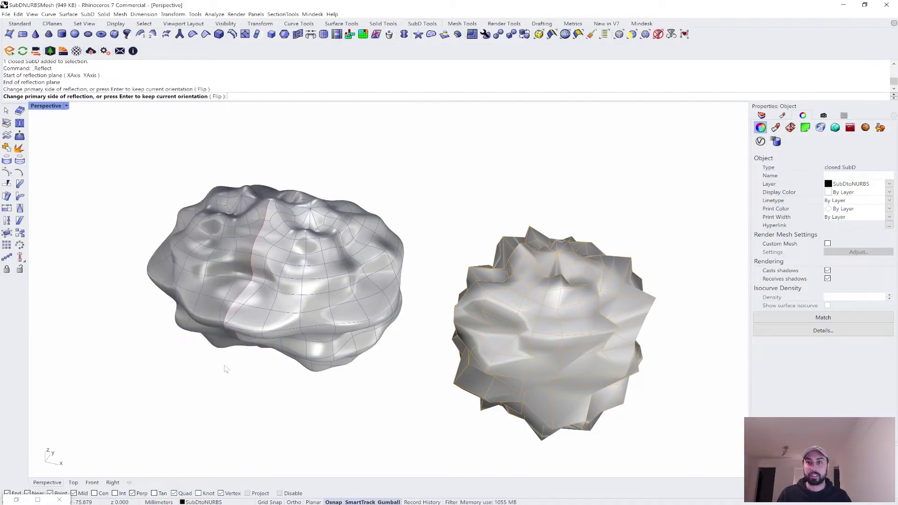
pyautogui.press('Return')
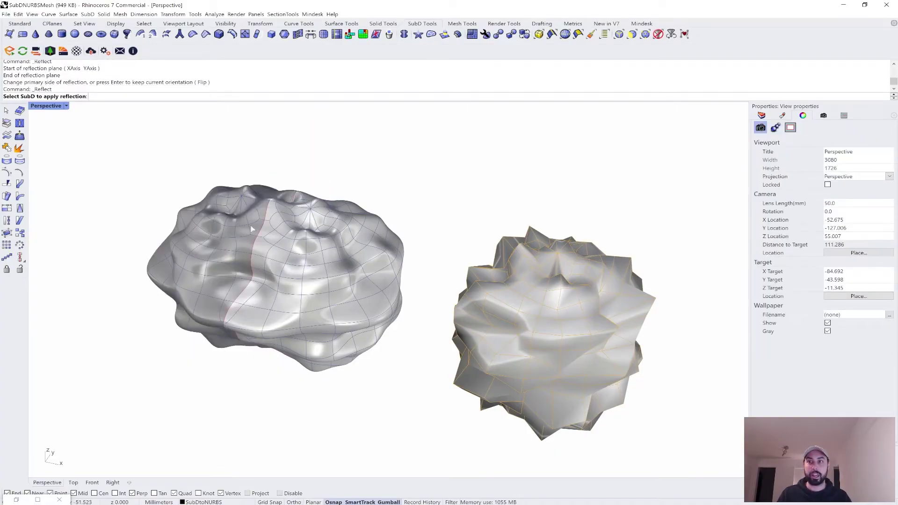
pyautogui.click(312, 240)
pyautogui.press('Escape')
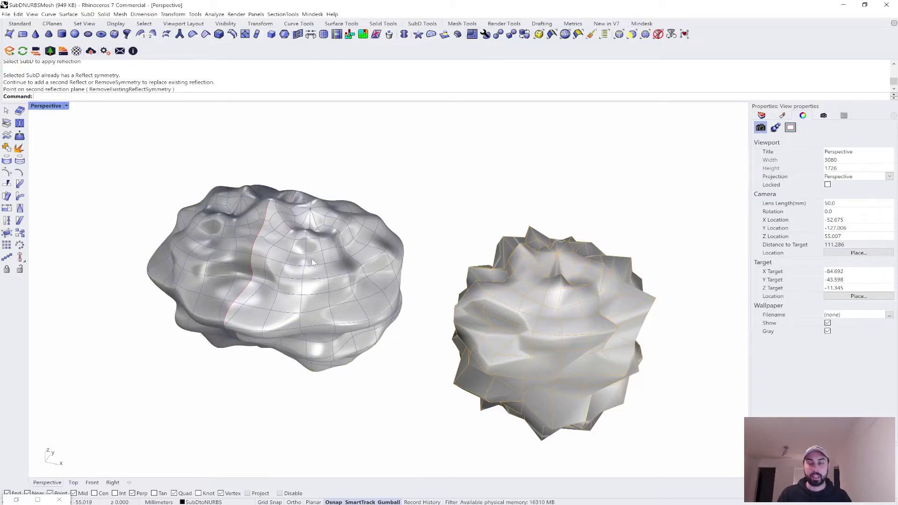
# Step: Remove the reflection symmetry from the mirrored SubD with RemoveSymmetry, and clear the selection
pyautogui.click(312, 261)
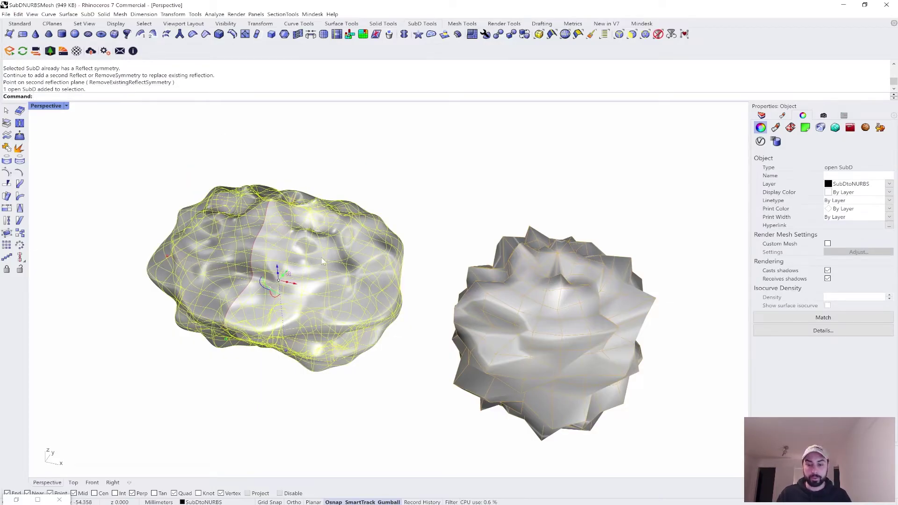
pyautogui.write('RemoveSymmetry')
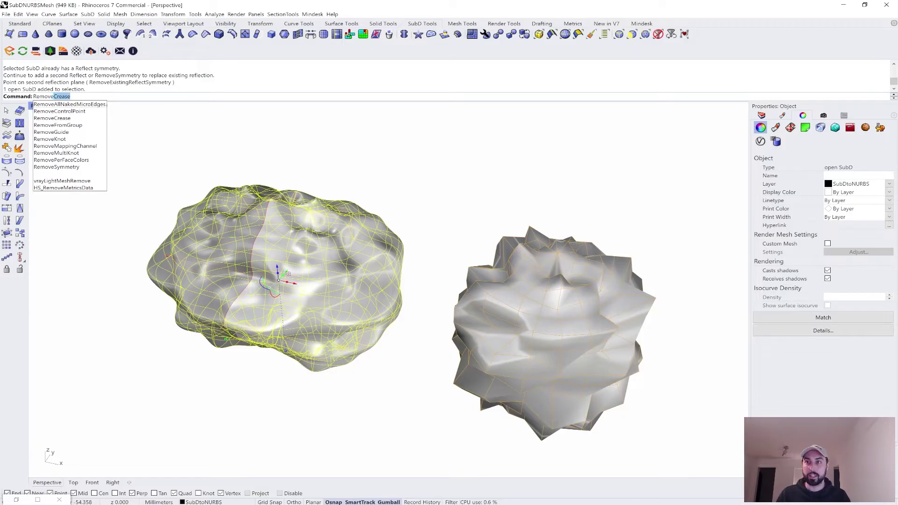
pyautogui.press('Return')
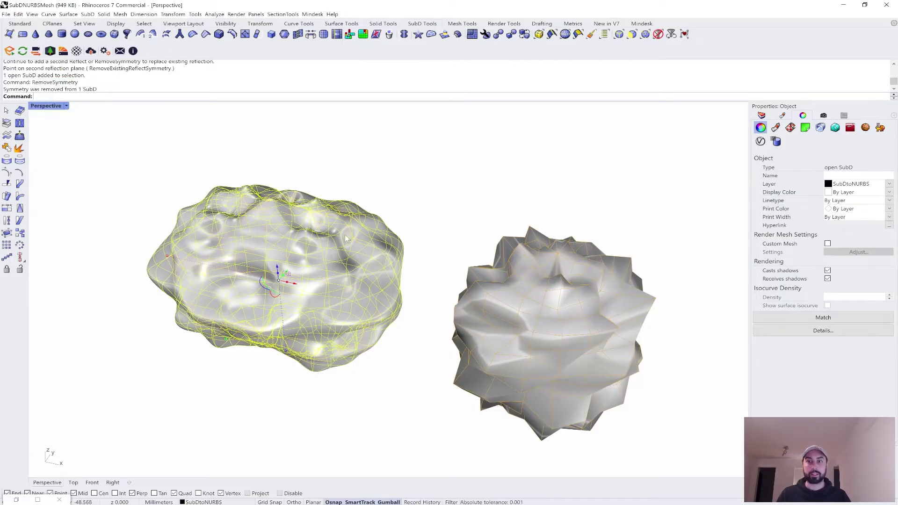
pyautogui.keyDown('shift'); pyautogui.moveTo(345, 239); pyautogui.dragTo(368, 240, button='right'); pyautogui.keyUp('shift')
pyautogui.click(453, 200)
pyautogui.moveTo(453, 200); pyautogui.dragTo(436, 223, button='right')
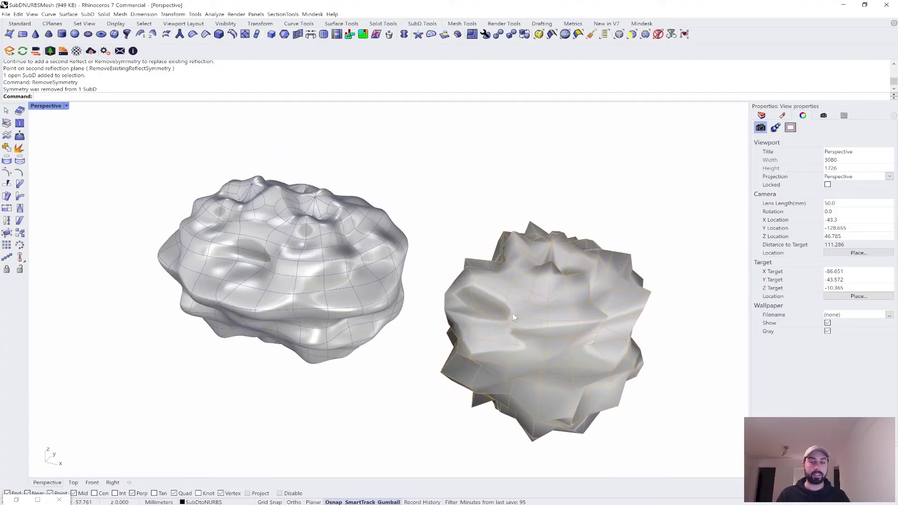
# Step: Compare the SubD's flat and smooth display with the spiky mesh beside it
pyautogui.keyDown('shift'); pyautogui.moveTo(513, 313); pyautogui.dragTo(528, 307, button='right'); pyautogui.keyUp('shift')
pyautogui.click(292, 262)
pyautogui.click(469, 268)
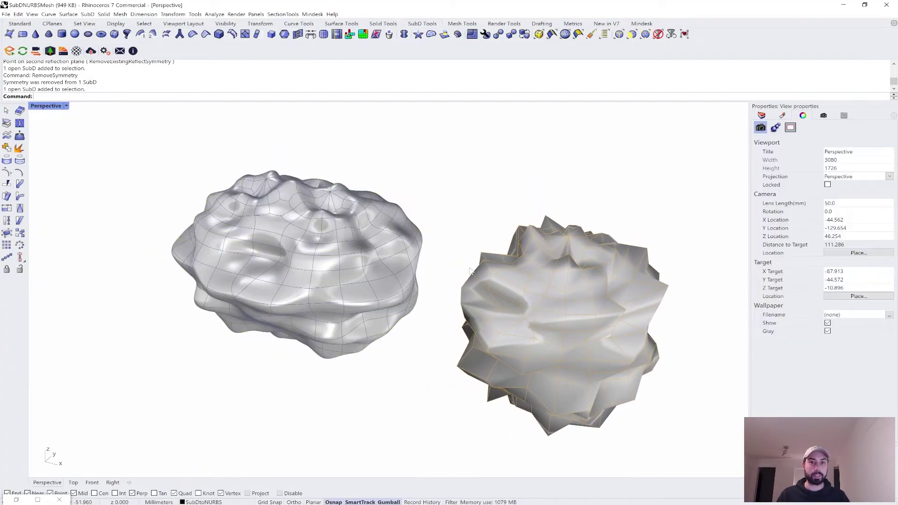
pyautogui.click(586, 316)
pyautogui.click(383, 243)
pyautogui.click(453, 186)
pyautogui.press('Tab')
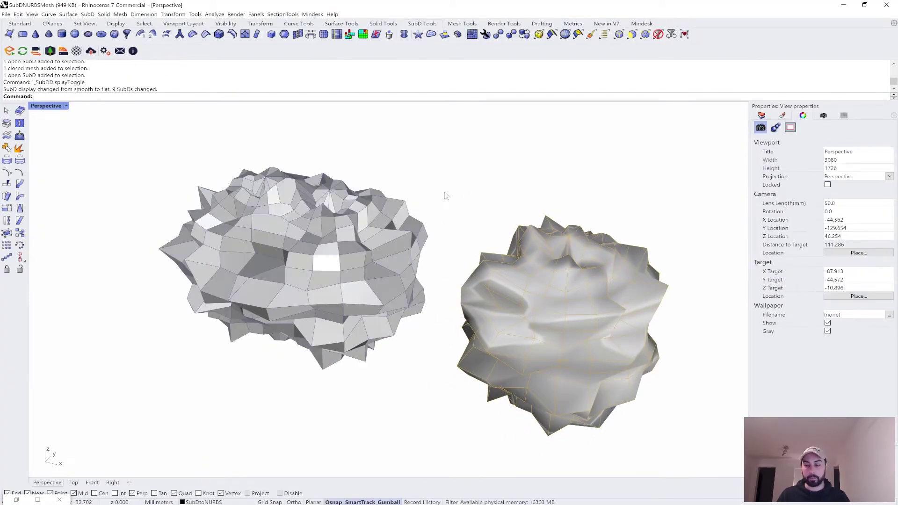
pyautogui.press('Tab')
pyautogui.moveTo(332, 206); pyautogui.dragTo(323, 239, button='right')
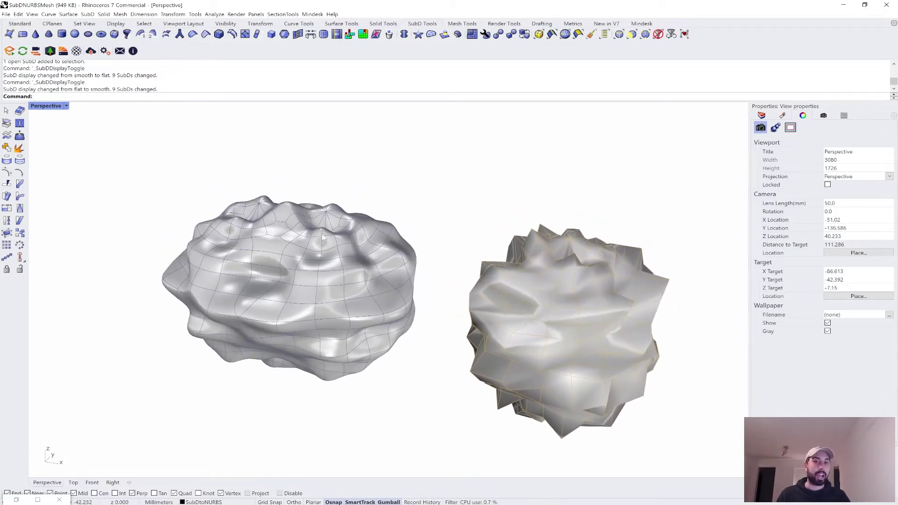
pyautogui.click(250, 244)
pyautogui.click(386, 168)
pyautogui.click(323, 254)
pyautogui.press('Tab')
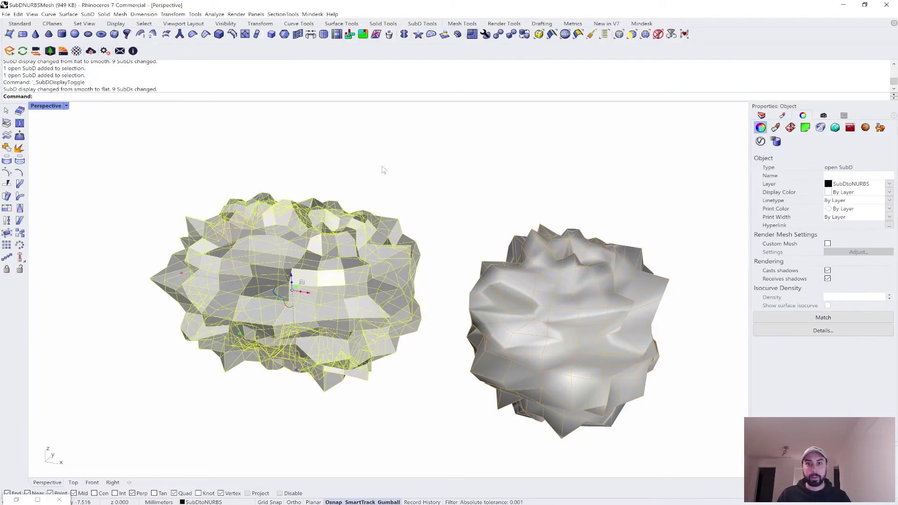
pyautogui.click(383, 169)
pyautogui.press('Tab')
# Step: Create a mesh from the smooth SubD with the Mesh command, setting the polygon density higher
pyautogui.click(345, 218)
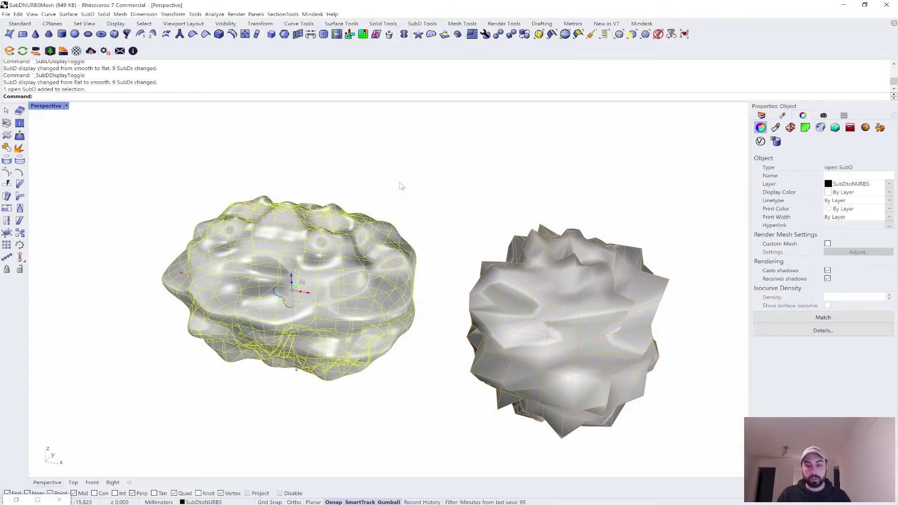
pyautogui.press('BackSpace')
pyautogui.write('T')
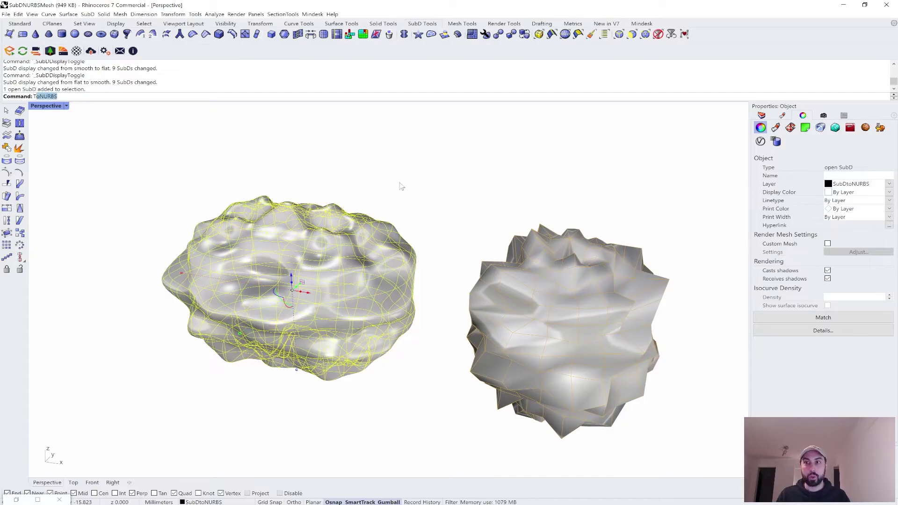
pyautogui.write('om')
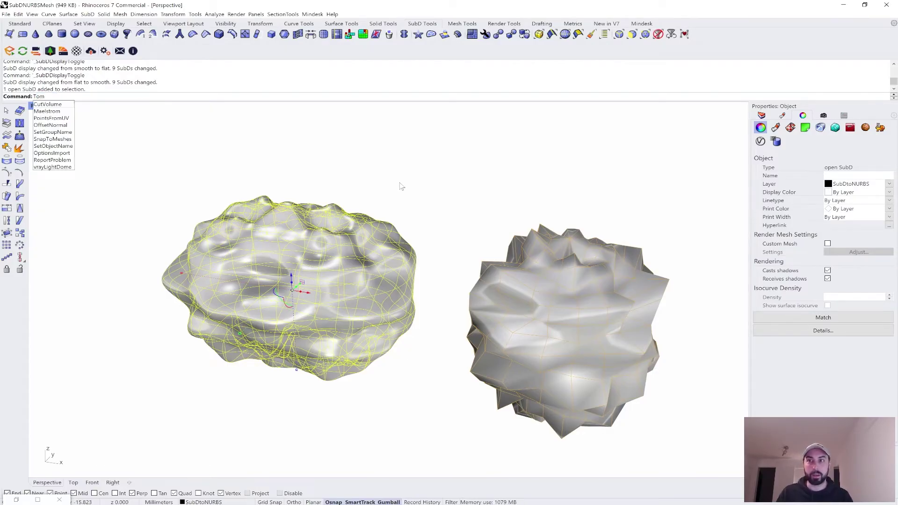
pyautogui.press('BackSpace')
pyautogui.press('BackSpace')
pyautogui.press('BackSpace')
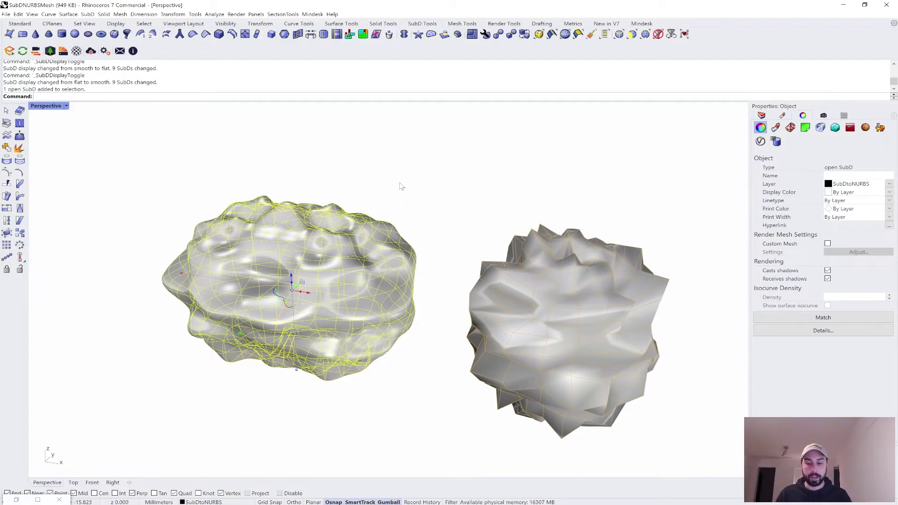
pyautogui.press('Return')
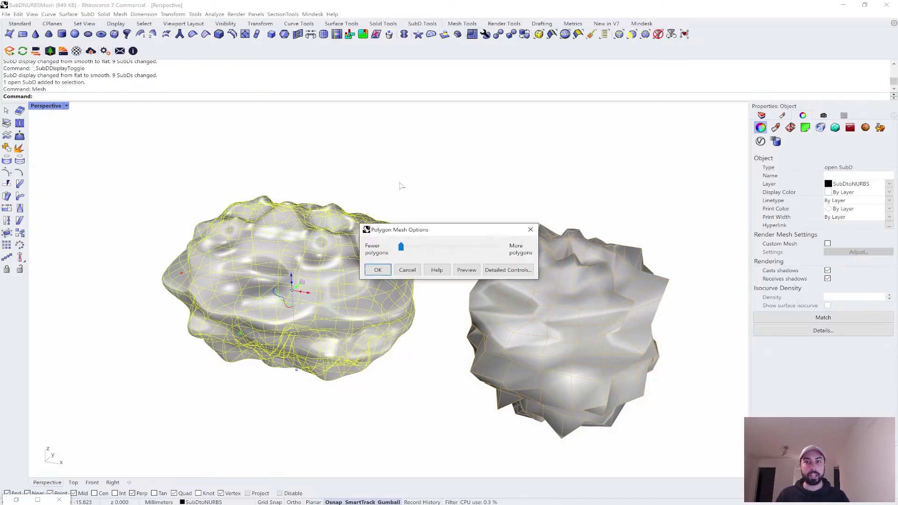
pyautogui.moveTo(406, 251); pyautogui.dragTo(476, 250)
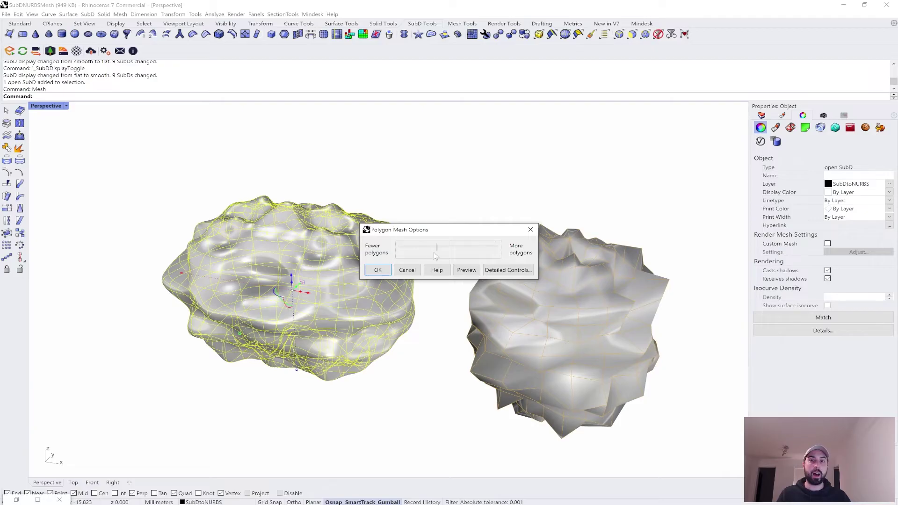
pyautogui.click(379, 270)
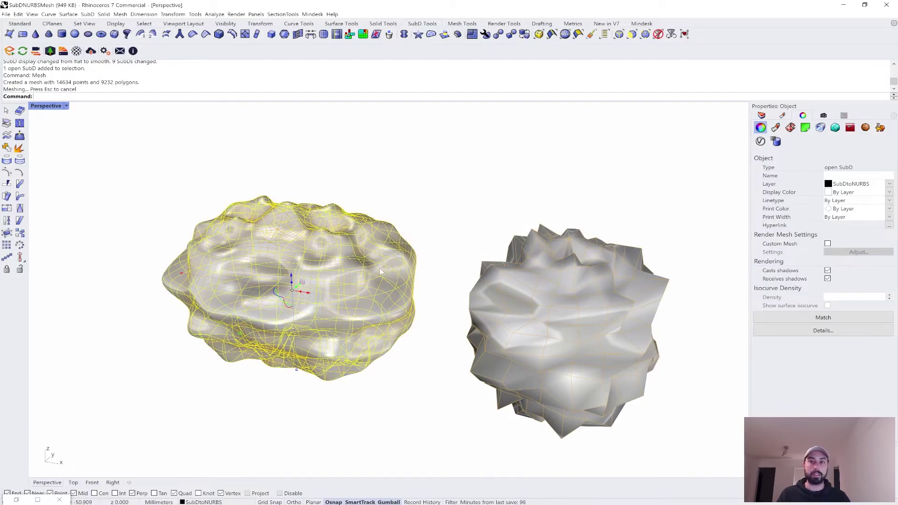
# Step: Move the new dense mesh off the SubD, to the side away from the spiky mesh
pyautogui.click(288, 260)
pyautogui.click(290, 266)
pyautogui.scroll(-2, 449, 327)
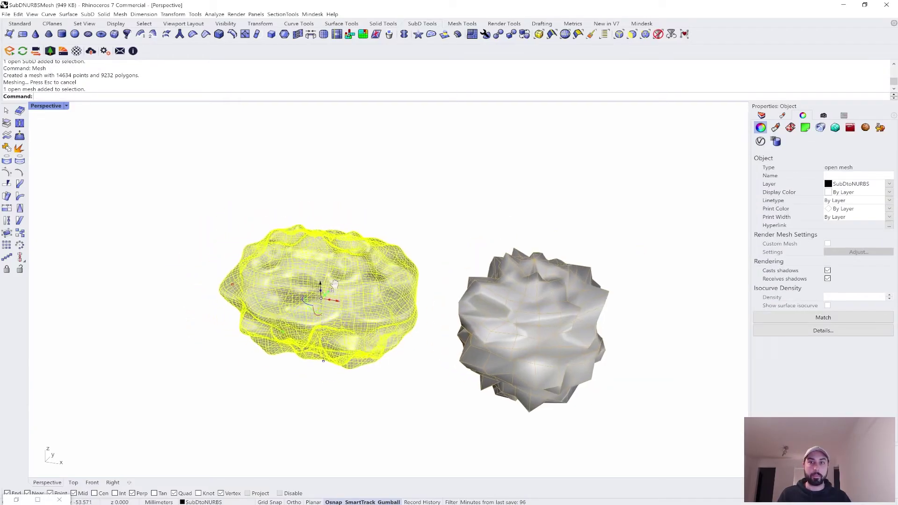
pyautogui.moveTo(358, 312); pyautogui.dragTo(171, 270)
pyautogui.click(200, 357)
# Step: Examine the dense mesh against the SubD's flat and smooth display
pyautogui.scroll(8, 318, 328)
pyautogui.press('Tab')
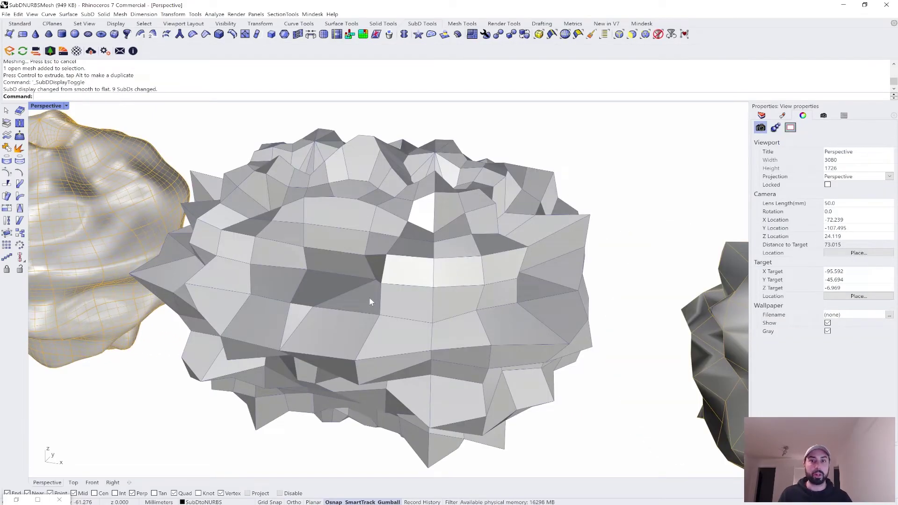
pyautogui.scroll(-4, 428, 253)
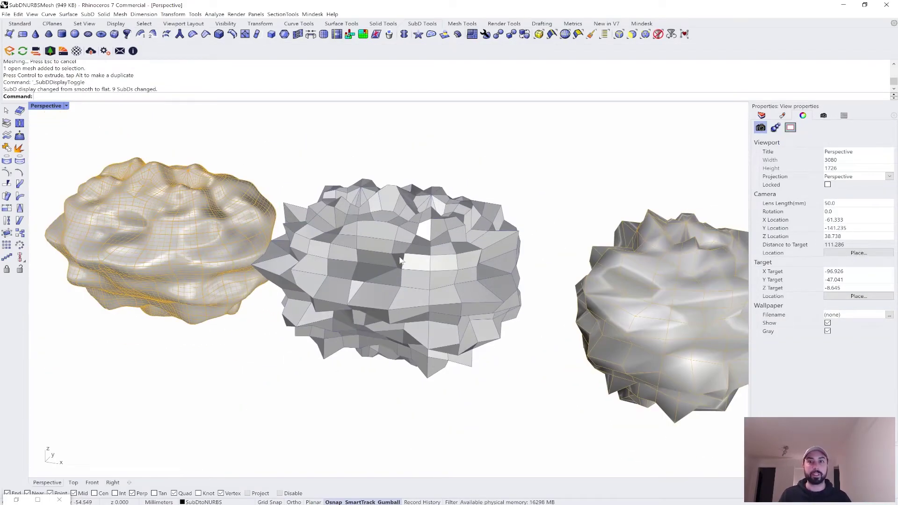
pyautogui.keyDown('shift'); pyautogui.moveTo(401, 257); pyautogui.dragTo(419, 274, button='right'); pyautogui.keyUp('shift')
pyautogui.click(242, 239)
pyautogui.click(457, 178)
pyautogui.press('Tab')
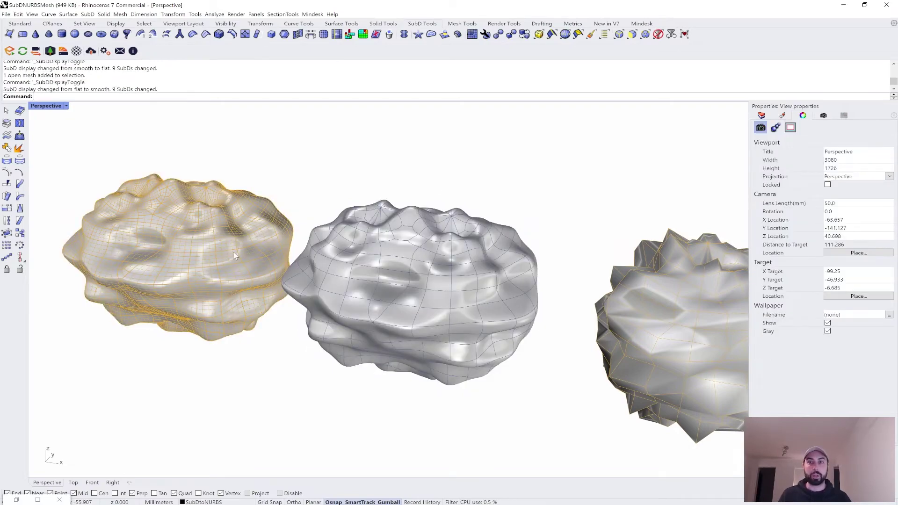
pyautogui.press('Tab')
# Step: Extract the SubD's control polygon as a mesh with ExtractControlPolygon
pyautogui.click(386, 232)
pyautogui.scroll(-2, 388, 233)
pyautogui.keyDown('shift'); pyautogui.moveTo(394, 234); pyautogui.dragTo(398, 257, button='right'); pyautogui.keyUp('shift')
pyautogui.scroll(2, 463, 247)
pyautogui.press('Tab')
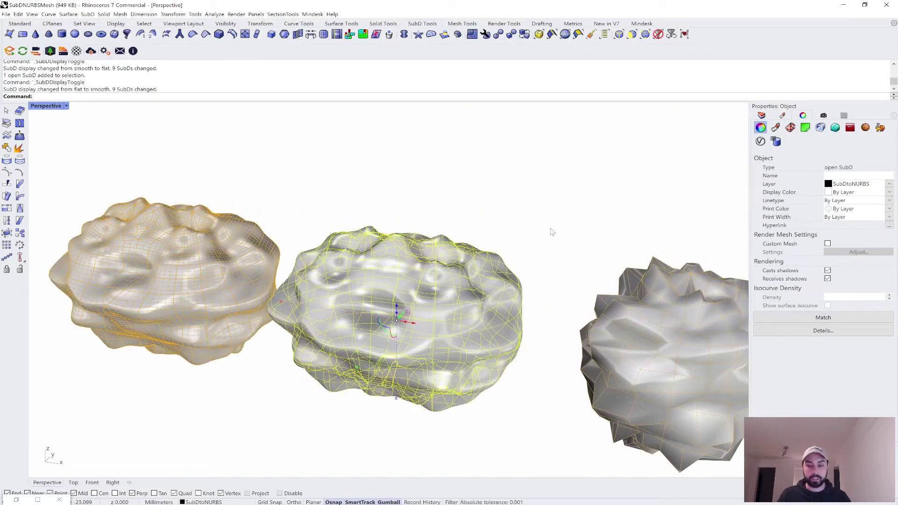
pyautogui.write('Extract')
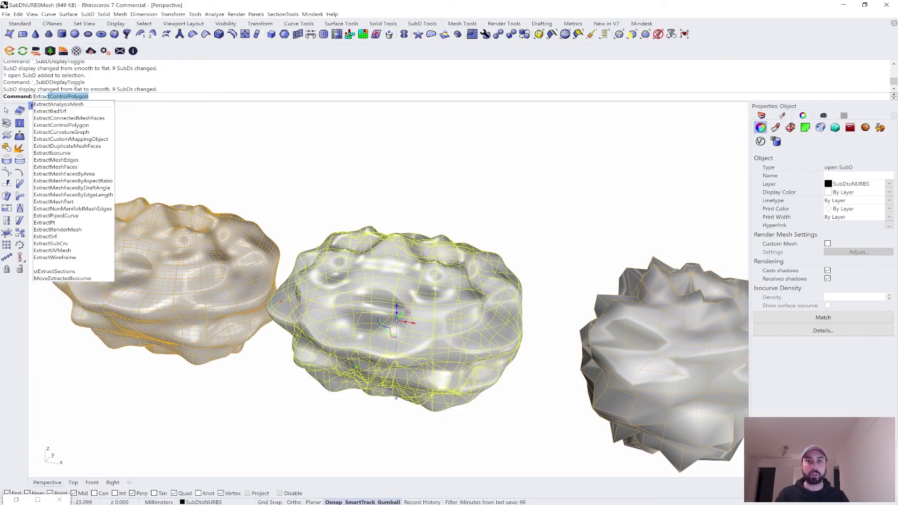
pyautogui.press('Return')
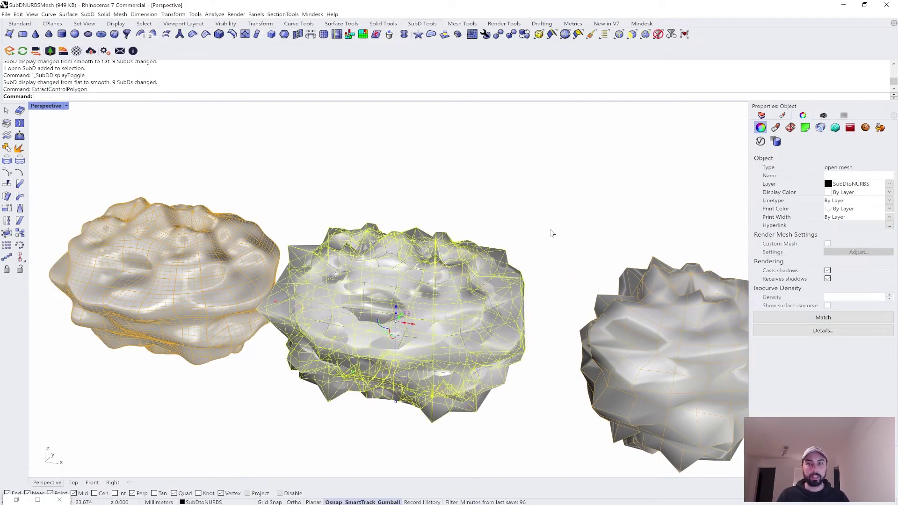
# Step: Move the extracted control polygon mesh past the dense mesh to the outer end of the row
pyautogui.moveTo(519, 269); pyautogui.dragTo(482, 316, button='right')
pyautogui.moveTo(476, 310); pyautogui.dragTo(112, 253)
pyautogui.keyDown('shift'); pyautogui.moveTo(232, 371); pyautogui.dragTo(269, 378, button='right'); pyautogui.keyUp('shift')
pyautogui.scroll(3, 268, 378)
pyautogui.click(635, 321)
pyautogui.press('Escape')
# Step: Compare the control polygon mesh and the dense mesh with the SubD in smooth and flat display
pyautogui.press('Tab')
pyautogui.press('Tab')
pyautogui.press('Tab')
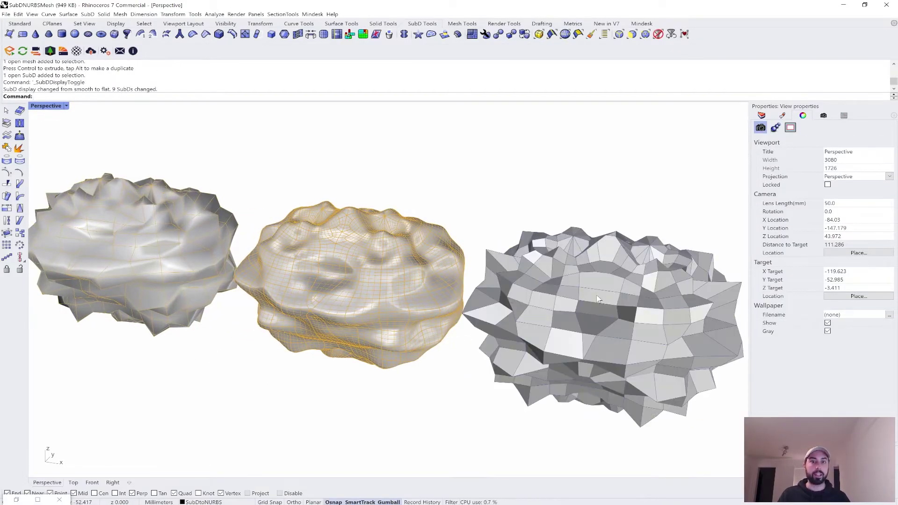
pyautogui.scroll(-6, 317, 234)
pyautogui.moveTo(317, 234); pyautogui.dragTo(319, 237, button='right')
pyautogui.scroll(6, 319, 238)
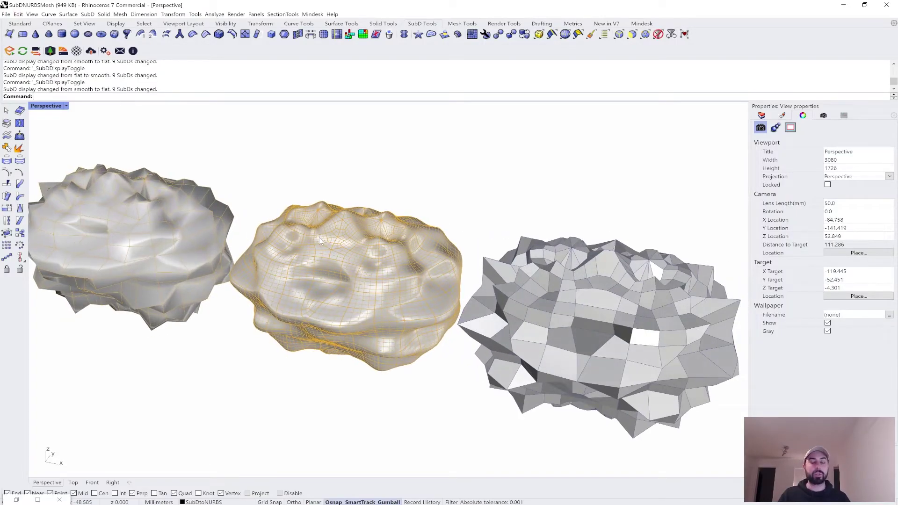
pyautogui.moveTo(262, 187); pyautogui.dragTo(272, 219, button='right')
pyautogui.scroll(-3, 282, 200)
pyautogui.scroll(3, 271, 211)
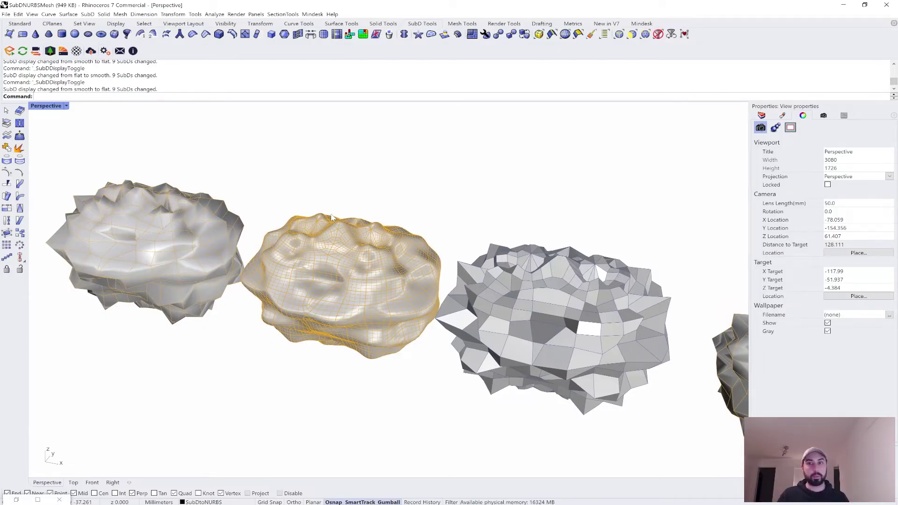
# Step: Delete the dense mesh standing between the control polygon mesh and the SubD
pyautogui.click(358, 263)
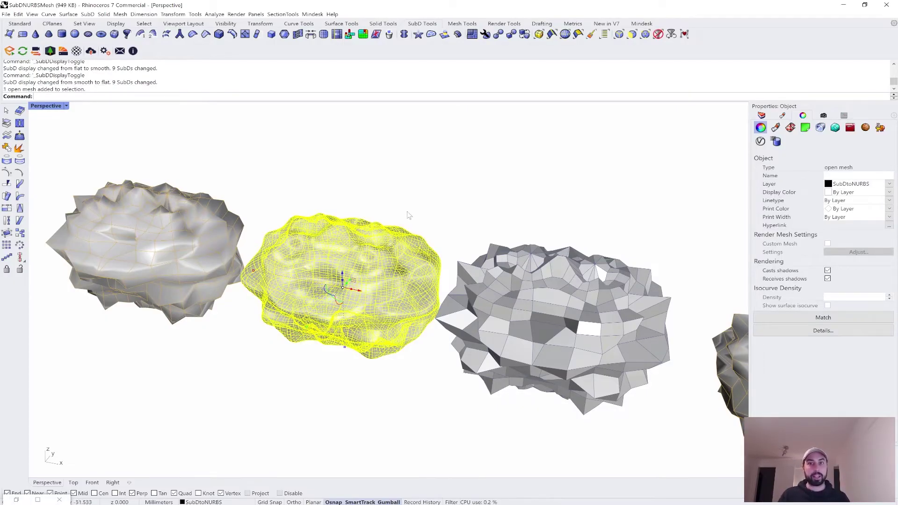
pyautogui.click(407, 212)
pyautogui.click(370, 272)
pyautogui.press('Delete')
# Step: Move the control polygon mesh into the gap next to the SubD
pyautogui.click(169, 263)
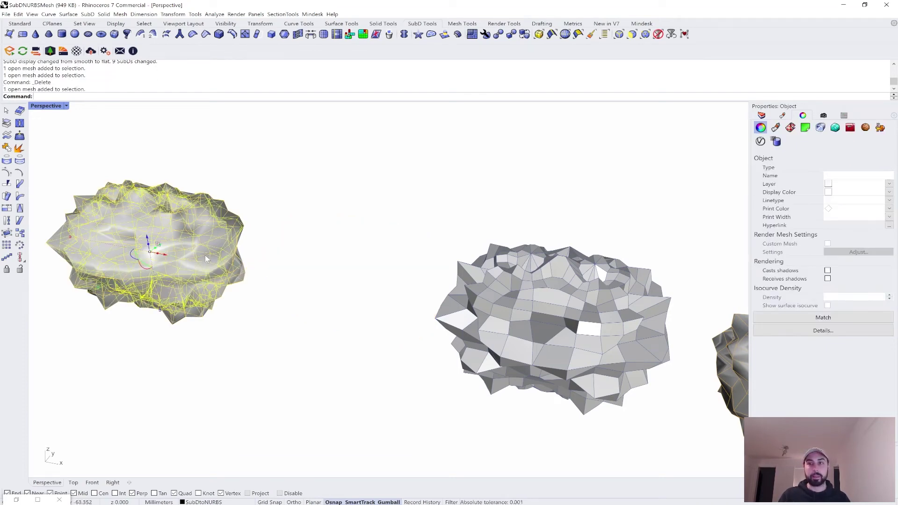
pyautogui.moveTo(168, 256); pyautogui.dragTo(362, 294)
pyautogui.click(520, 238)
# Step: Open Grasshopper beside the Rhino viewport and select the SubD next to the control polygon mesh
pyautogui.keyDown('shift'); pyautogui.moveTo(530, 243); pyautogui.dragTo(479, 234, button='right'); pyautogui.keyUp('shift')
pyautogui.write('Grasshopper')
pyautogui.press('Return')
pyautogui.keyDown('shift'); pyautogui.moveTo(305, 246); pyautogui.dragTo(190, 236, button='right'); pyautogui.keyUp('shift')
pyautogui.click(244, 261)
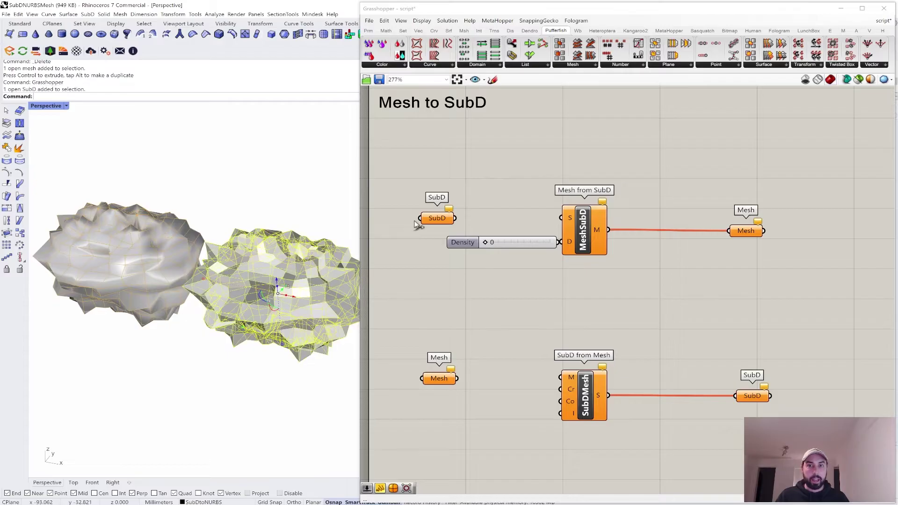
# Step: Isolate the SubD in the viewport and switch its display from flat to smooth
pyautogui.moveTo(438, 210); pyautogui.dragTo(438, 213, button='right')
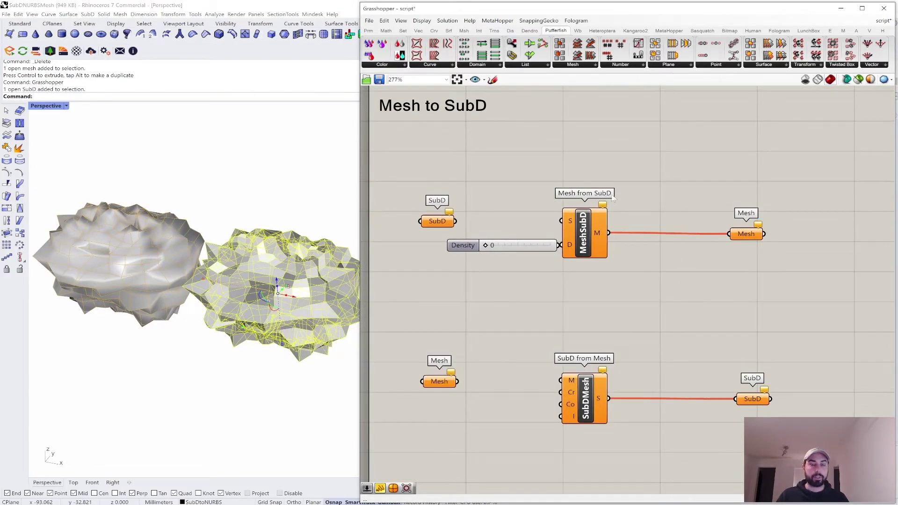
pyautogui.click(169, 194)
pyautogui.click(297, 257)
pyautogui.press('Return')
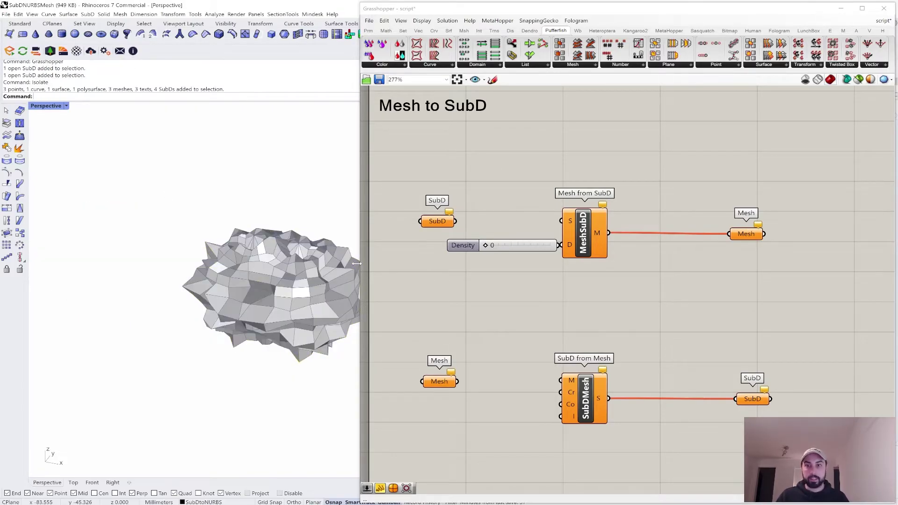
pyautogui.click(215, 288)
pyautogui.press('Tab')
pyautogui.scroll(4, 203, 298)
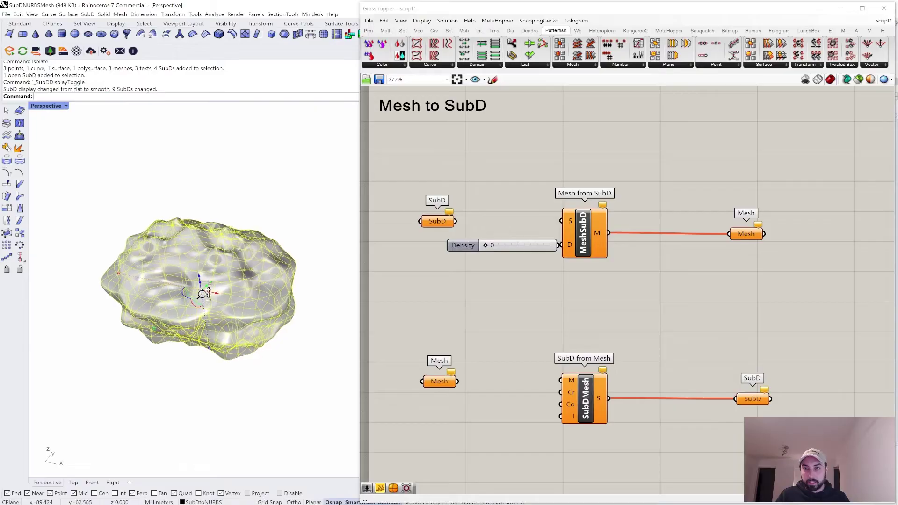
pyautogui.click(374, 261)
pyautogui.click(327, 205)
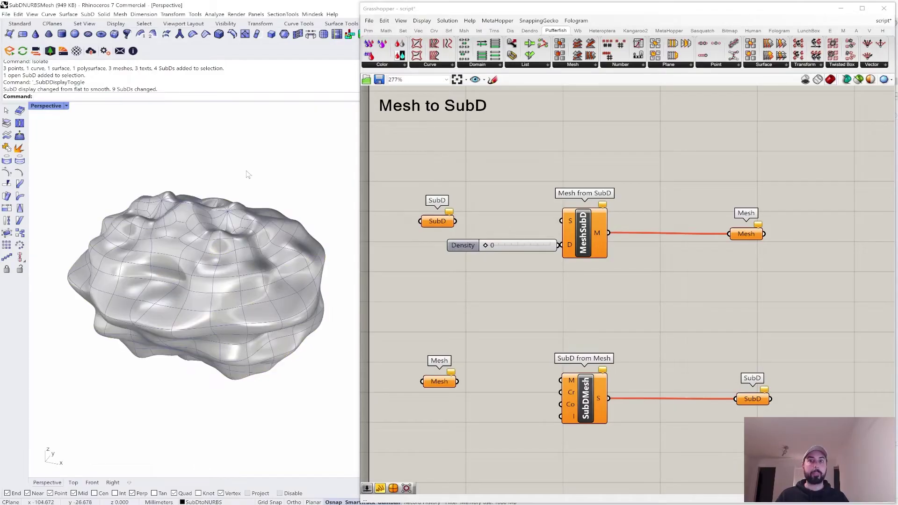
# Step: Reference the SubD into the SubD parameter and wire it into the S input of Mesh from SubD
pyautogui.click(235, 201)
pyautogui.rightClick(429, 224)
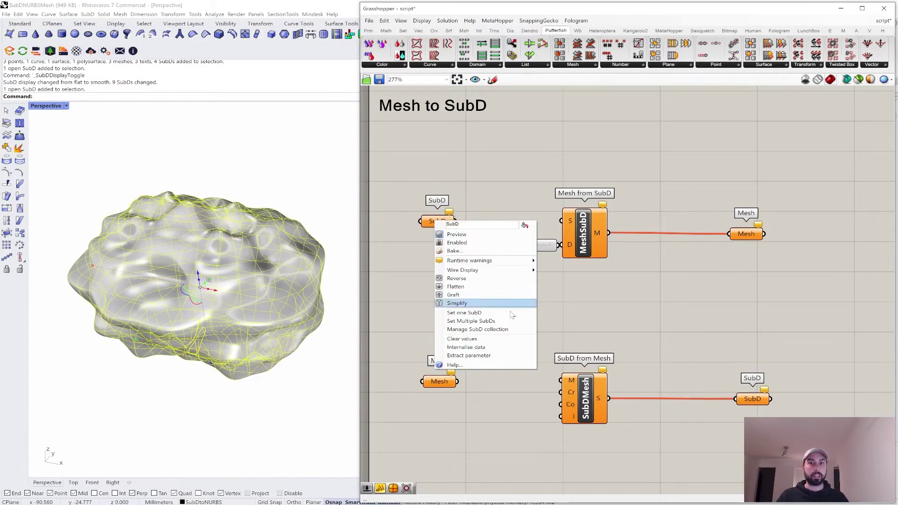
pyautogui.click(478, 314)
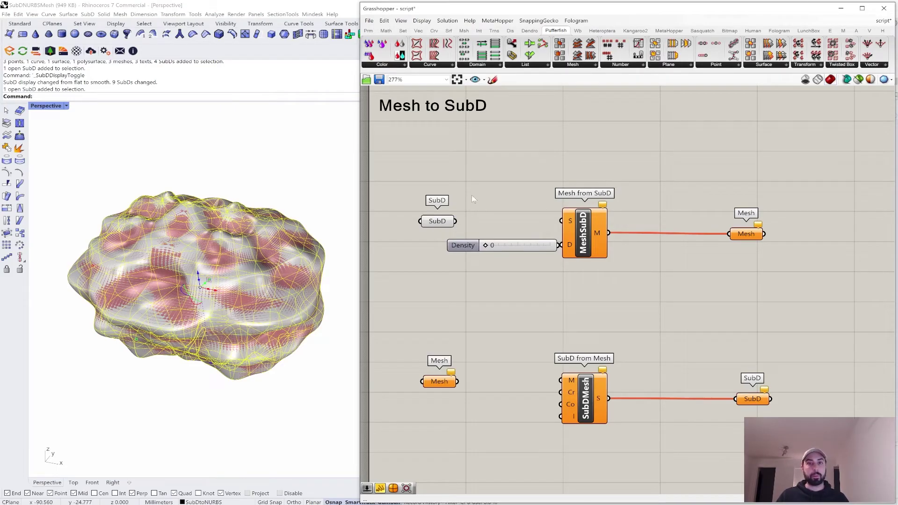
pyautogui.click(599, 228)
pyautogui.click(627, 220)
pyautogui.moveTo(457, 222); pyautogui.dragTo(563, 222)
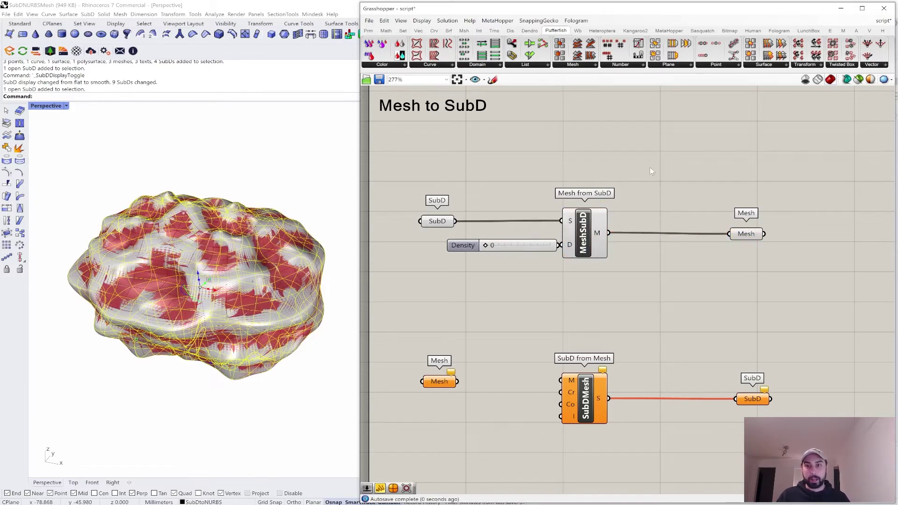
# Step: Bake the Mesh parameter's output and move the baked mesh beside the SubD
pyautogui.click(241, 445)
pyautogui.click(241, 318)
pyautogui.click(322, 203)
pyautogui.click(751, 234)
pyautogui.middleClick(749, 234)
pyautogui.click(230, 292)
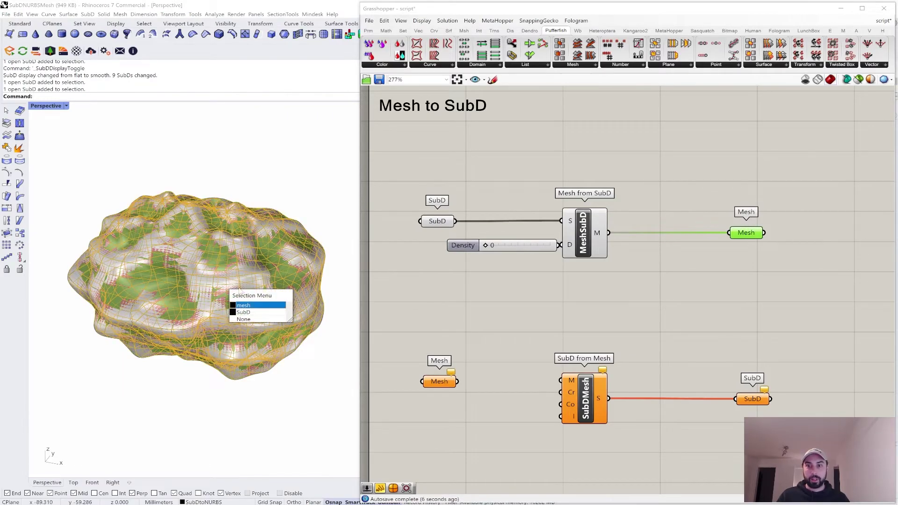
pyautogui.click(255, 306)
pyautogui.moveTo(234, 299); pyautogui.dragTo(98, 271)
pyautogui.keyDown('shift'); pyautogui.moveTo(98, 272); pyautogui.dragTo(122, 275, button='right'); pyautogui.keyUp('shift')
pyautogui.click(229, 173)
pyautogui.scroll(4, 190, 239)
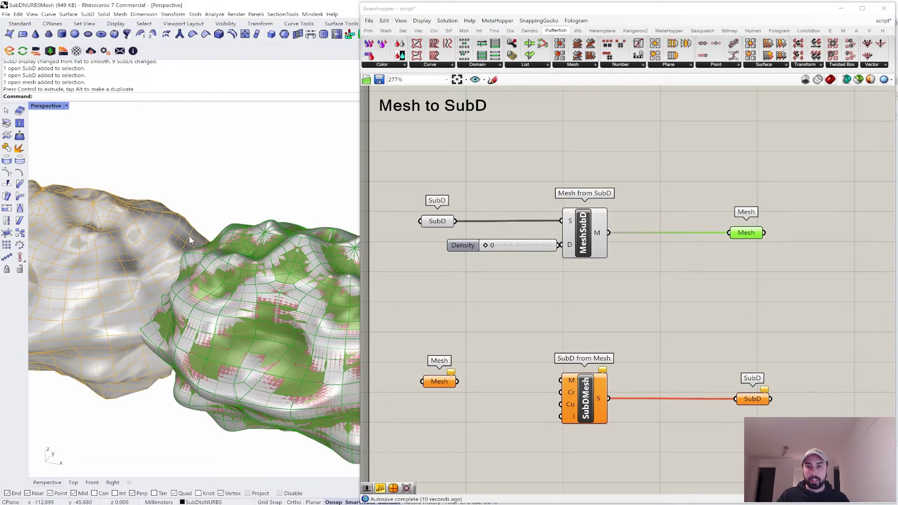
pyautogui.scroll(-2, 190, 239)
# Step: Turn off the preview of the SubD parameter and the Mesh from SubD component
pyautogui.moveTo(570, 161); pyautogui.dragTo(422, 291)
pyautogui.middleClick(567, 147)
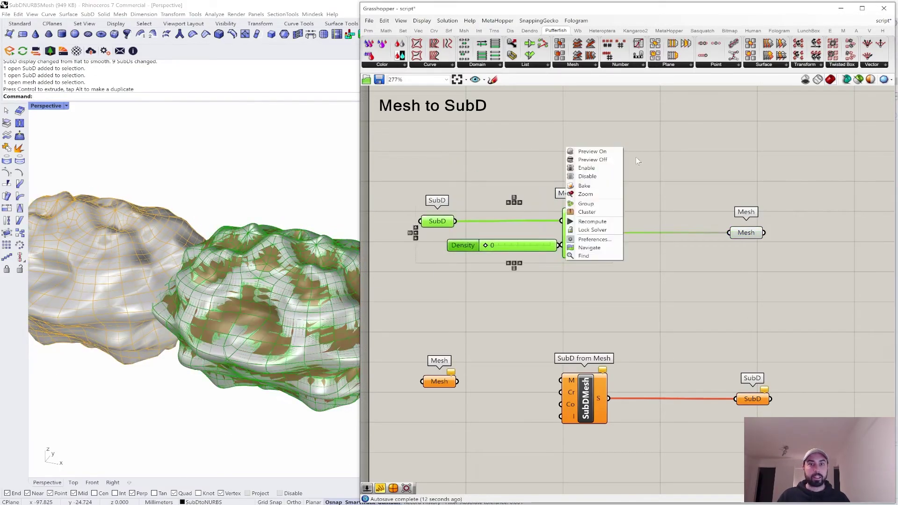
pyautogui.click(582, 160)
pyautogui.click(646, 161)
# Step: Highlight a four-by-two block of faces on the baked mesh to examine its subdivision, and delete that mesh
pyautogui.scroll(5, 130, 293)
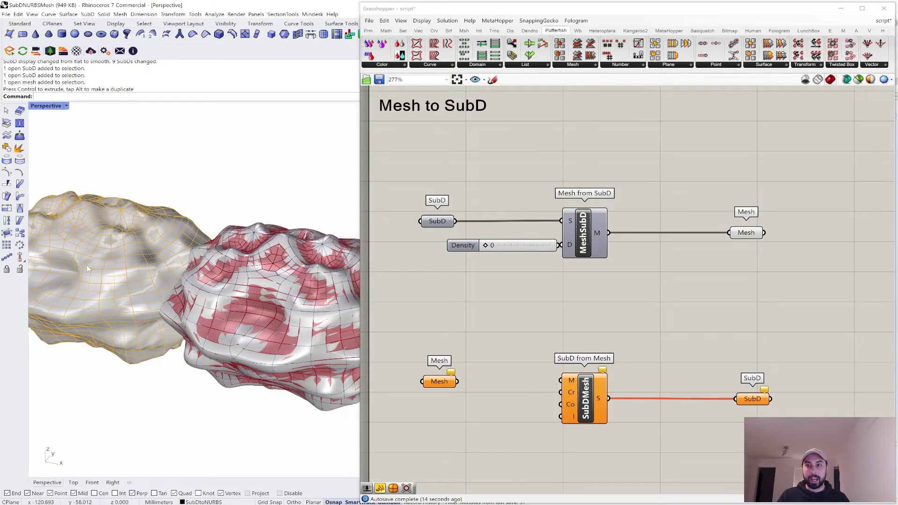
pyautogui.keyDown('ctrl'); pyautogui.keyDown('shift'); pyautogui.click(121, 292); pyautogui.keyUp('shift'); pyautogui.keyUp('ctrl')
pyautogui.keyDown('ctrl'); pyautogui.keyDown('shift'); pyautogui.click(120, 275); pyautogui.keyUp('shift'); pyautogui.keyUp('ctrl')
pyautogui.keyDown('ctrl'); pyautogui.keyDown('shift'); pyautogui.click(149, 272); pyautogui.keyUp('shift'); pyautogui.keyUp('ctrl')
pyautogui.keyDown('ctrl'); pyautogui.keyDown('shift'); pyautogui.click(151, 289); pyautogui.keyUp('shift'); pyautogui.keyUp('ctrl')
pyautogui.keyDown('ctrl'); pyautogui.keyDown('shift'); pyautogui.click(179, 286); pyautogui.keyUp('shift'); pyautogui.keyUp('ctrl')
pyautogui.keyDown('ctrl'); pyautogui.keyDown('shift'); pyautogui.click(179, 273); pyautogui.keyUp('shift'); pyautogui.keyUp('ctrl')
pyautogui.keyDown('ctrl'); pyautogui.keyDown('shift'); pyautogui.click(201, 268); pyautogui.keyUp('shift'); pyautogui.keyUp('ctrl')
pyautogui.keyDown('ctrl'); pyautogui.keyDown('shift'); pyautogui.click(204, 282); pyautogui.keyUp('shift'); pyautogui.keyUp('ctrl')
pyautogui.scroll(-6, 202, 269)
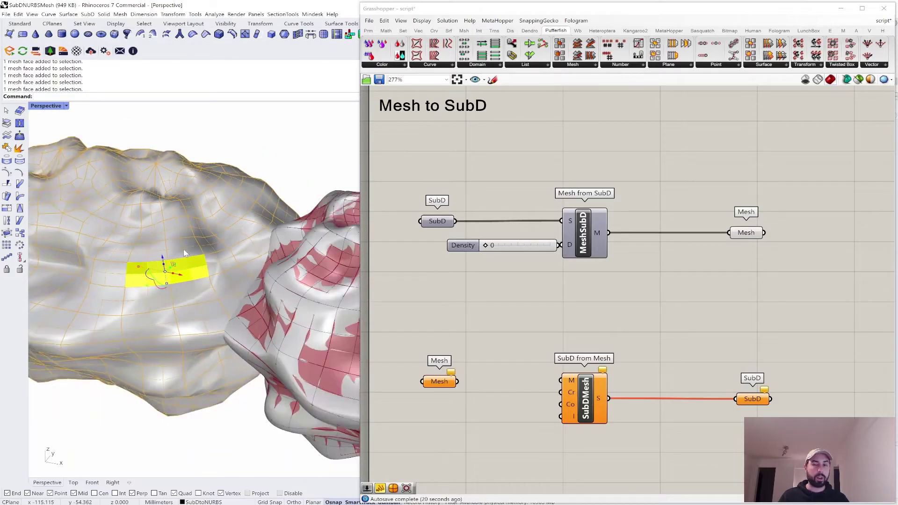
pyautogui.click(197, 213)
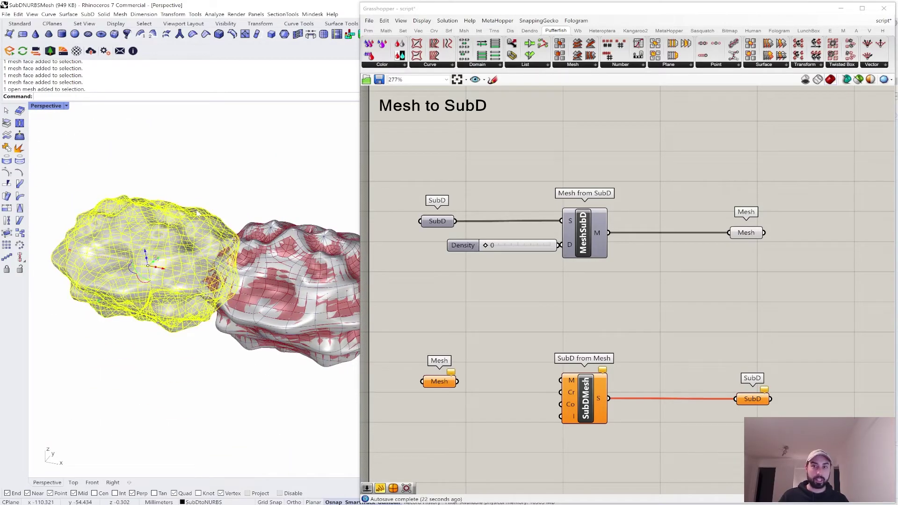
pyautogui.press('Delete')
# Step: Remove Mesh from SubD with its Density slider and wire the SubD parameter directly into the Mesh parameter
pyautogui.moveTo(599, 180); pyautogui.dragTo(585, 186, button='right')
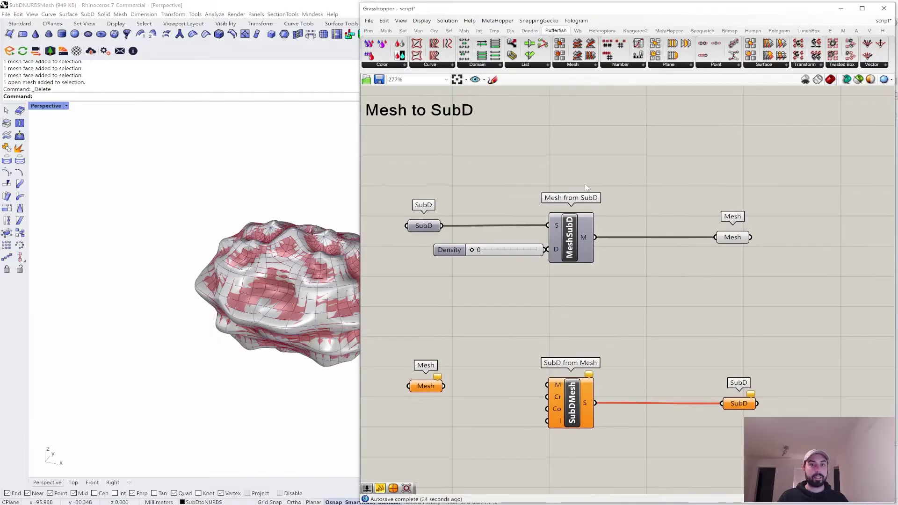
pyautogui.moveTo(516, 279); pyautogui.dragTo(490, 307)
pyautogui.press('Delete')
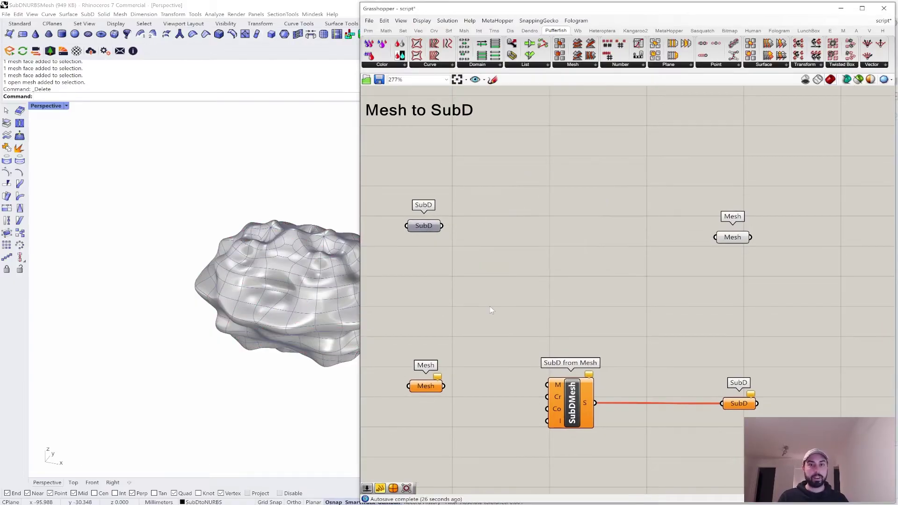
pyautogui.moveTo(442, 226); pyautogui.dragTo(549, 220)
# Step: Bake the control polygon mesh from the Mesh parameter and move it beside the SubD
pyautogui.middleClick(588, 207)
pyautogui.click(616, 217)
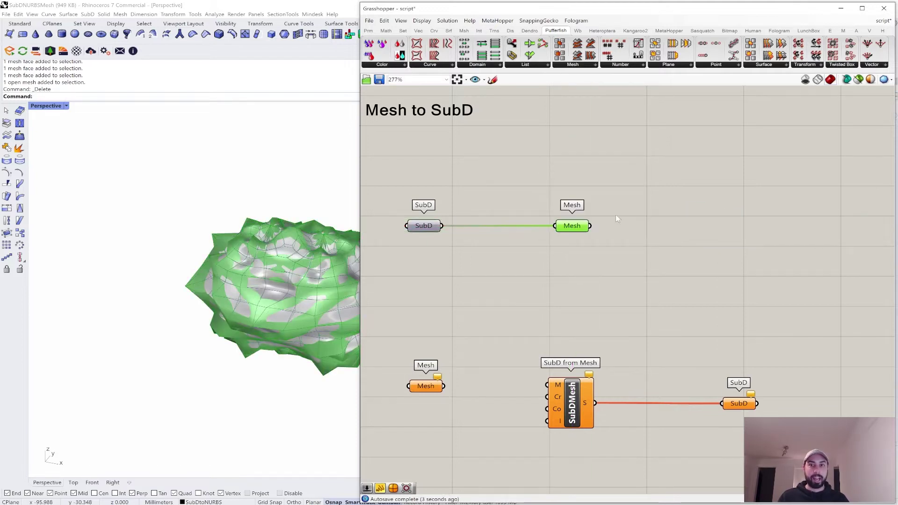
pyautogui.click(217, 276)
pyautogui.scroll(-2, 219, 271)
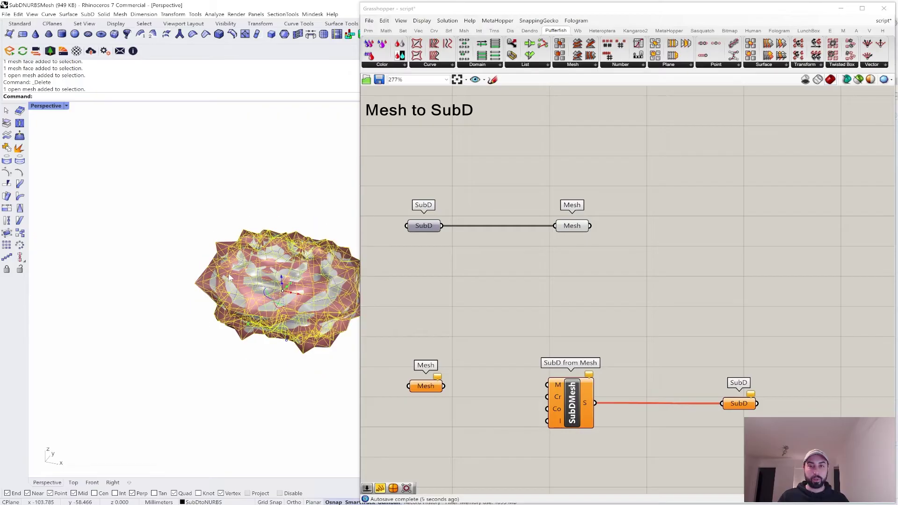
pyautogui.moveTo(294, 294); pyautogui.dragTo(107, 265)
# Step: Compare the baked control polygon mesh with the SubD in flat and smooth display
pyautogui.scroll(6, 94, 272)
pyautogui.press('Escape')
pyautogui.press('Tab')
pyautogui.press('Tab')
pyautogui.scroll(-5, 160, 226)
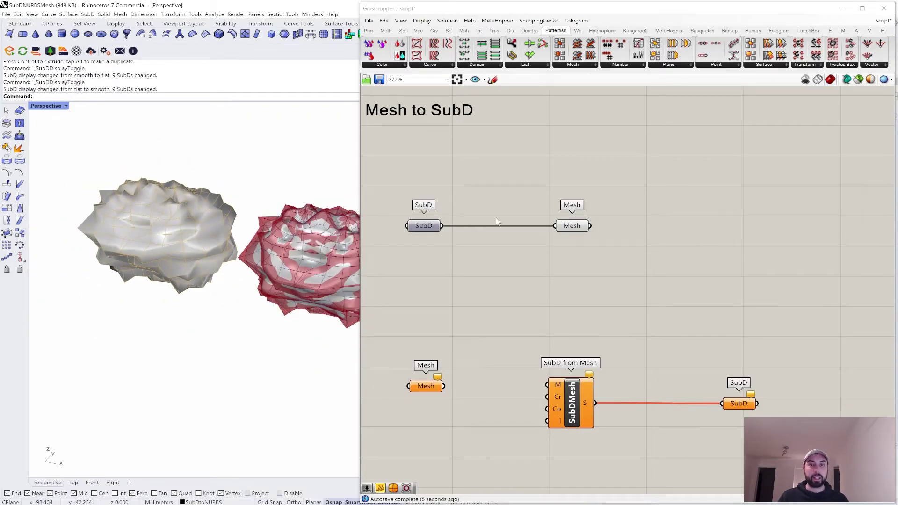
# Step: Add Weaverbird's Catmull-Clark Subdivision and wire the Mesh parameter into its M input
pyautogui.doubleClick(690, 230)
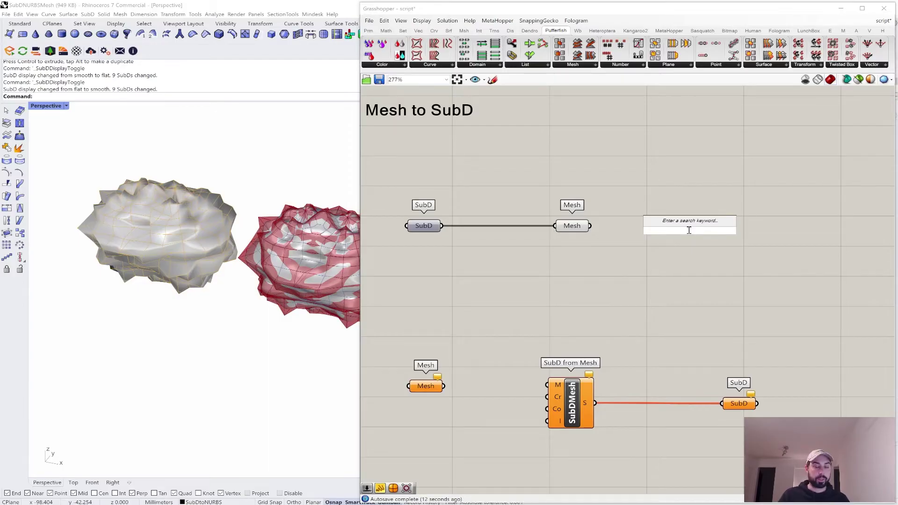
pyautogui.write('we')
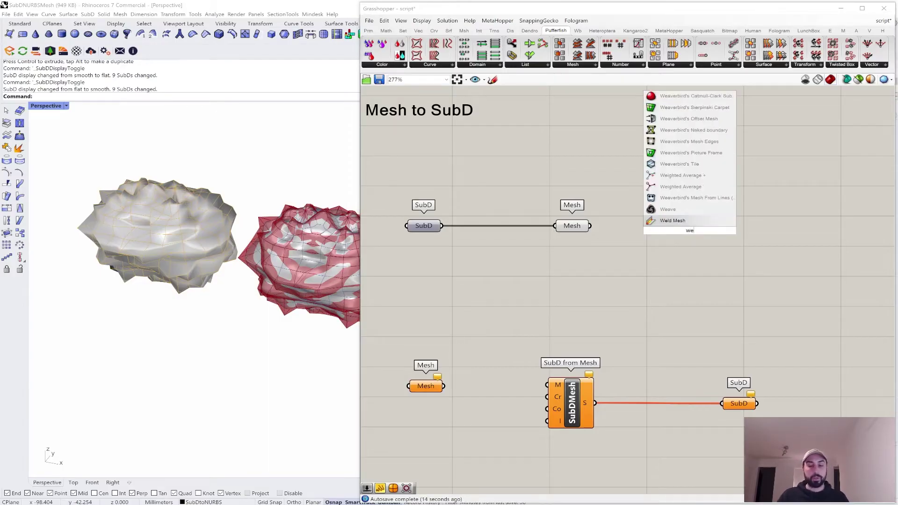
pyautogui.press('BackSpace')
pyautogui.press('BackSpace')
pyautogui.write('cat')
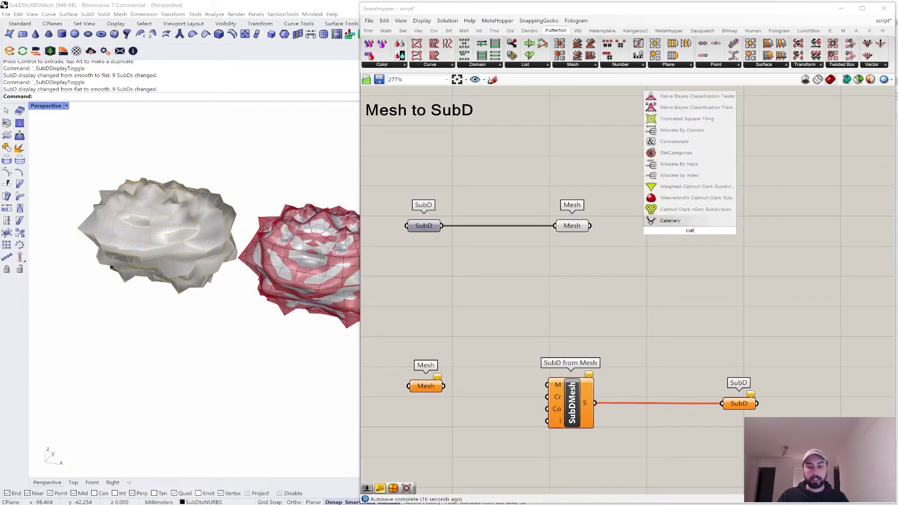
pyautogui.write('mull')
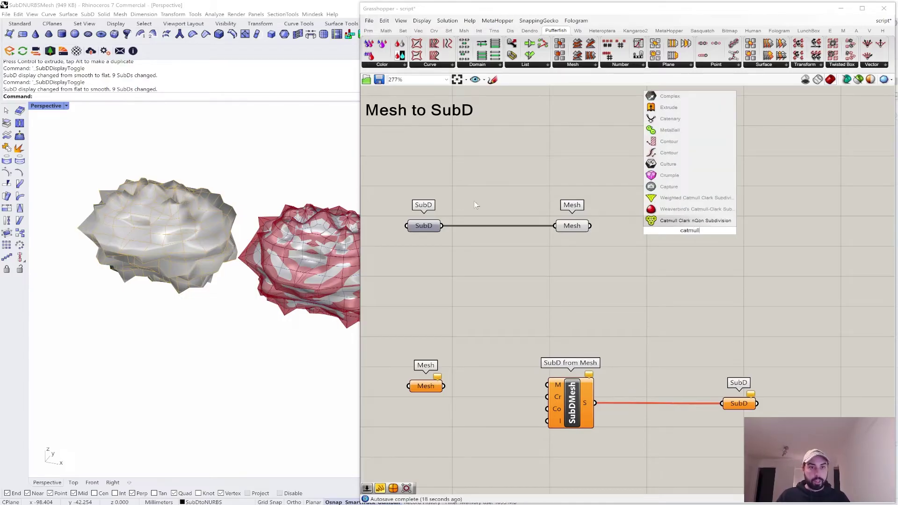
pyautogui.click(696, 209)
pyautogui.scroll(2, 609, 225)
pyautogui.moveTo(585, 226); pyautogui.dragTo(674, 204)
pyautogui.moveTo(712, 241); pyautogui.dragTo(704, 251)
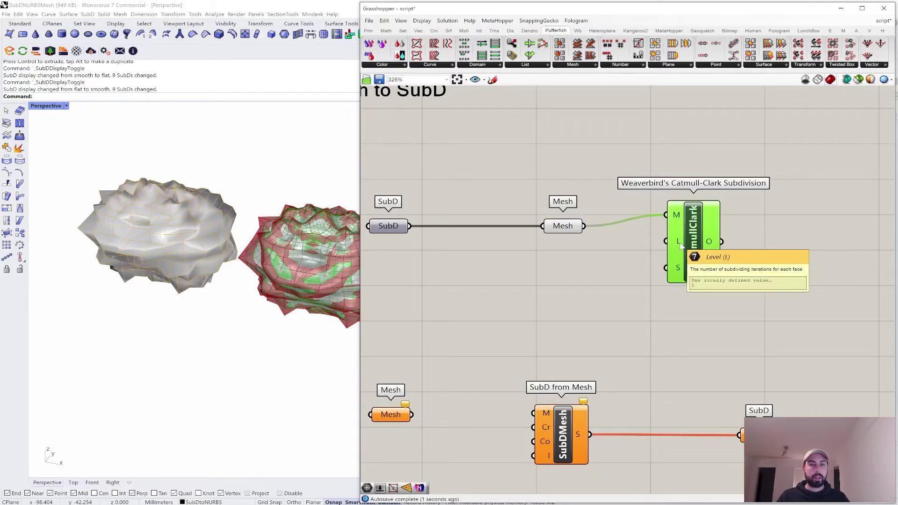
# Step: Raise the Catmull-Clark component's subdivision Level and compare its preview with the SubD
pyautogui.rightClick(681, 244)
pyautogui.moveTo(706, 316)
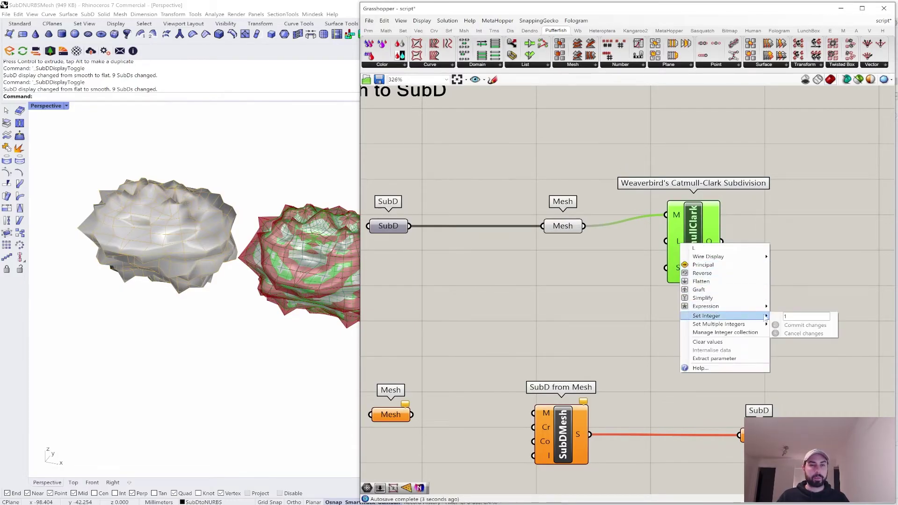
pyautogui.click(805, 325)
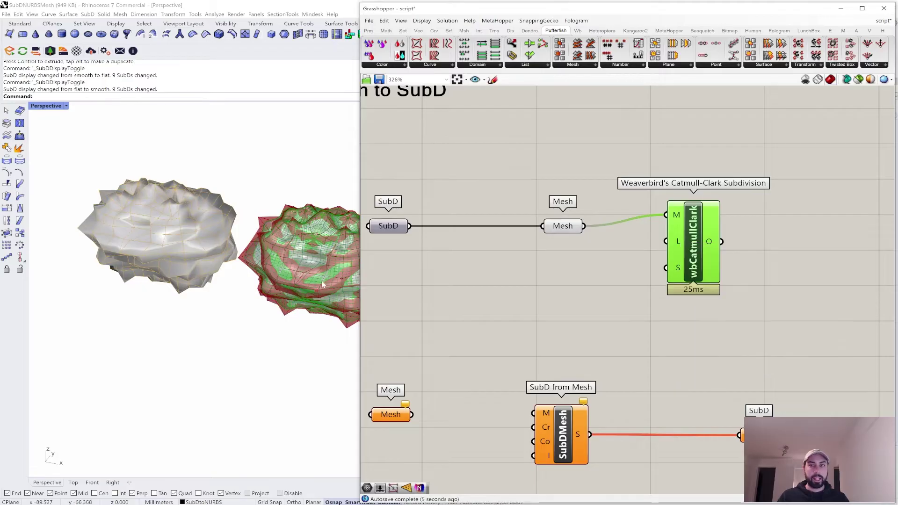
pyautogui.click(280, 268)
pyautogui.scroll(-2, 279, 267)
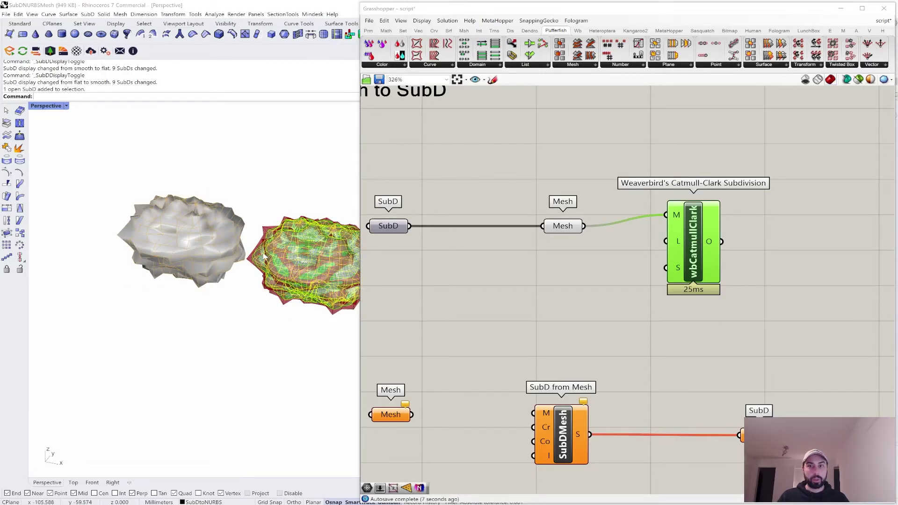
pyautogui.scroll(5, 262, 256)
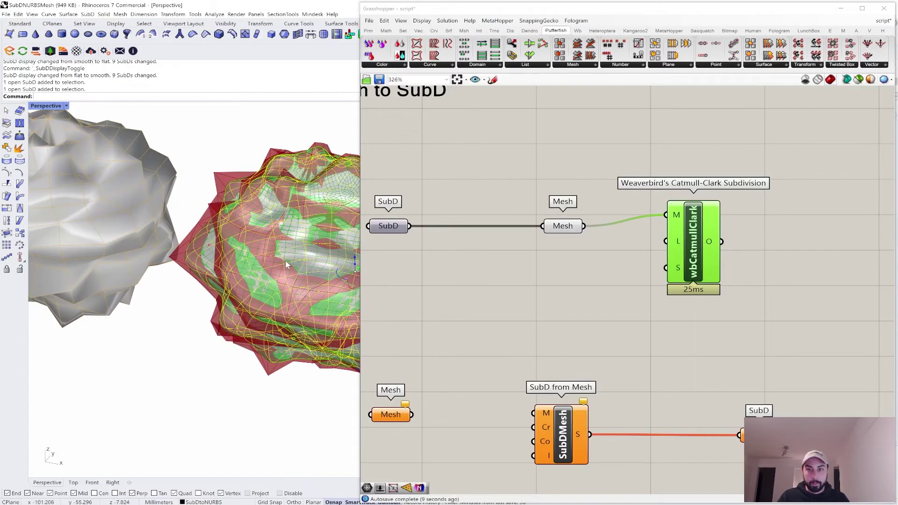
# Step: Bake the Catmull-Clark subdivided mesh and move it to the free side of the control polygon mesh
pyautogui.middleClick(722, 241)
pyautogui.click(740, 262)
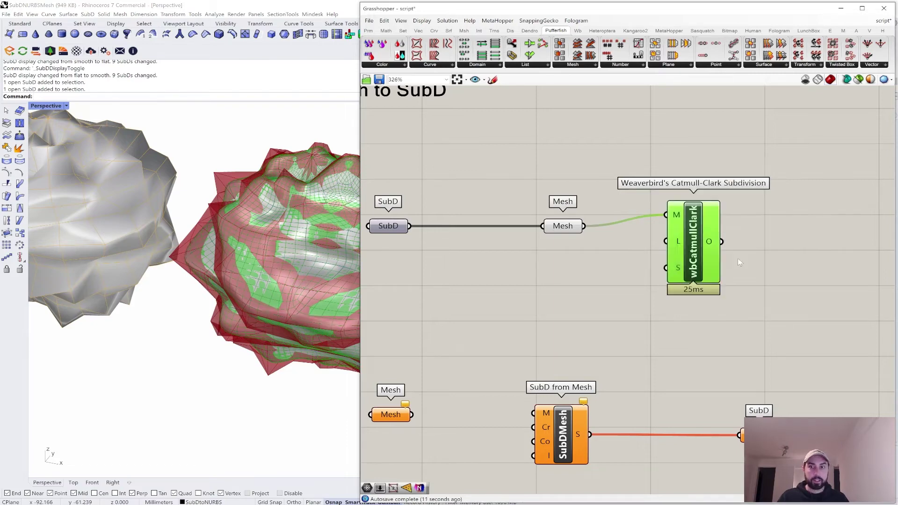
pyautogui.click(797, 162)
pyautogui.click(291, 283)
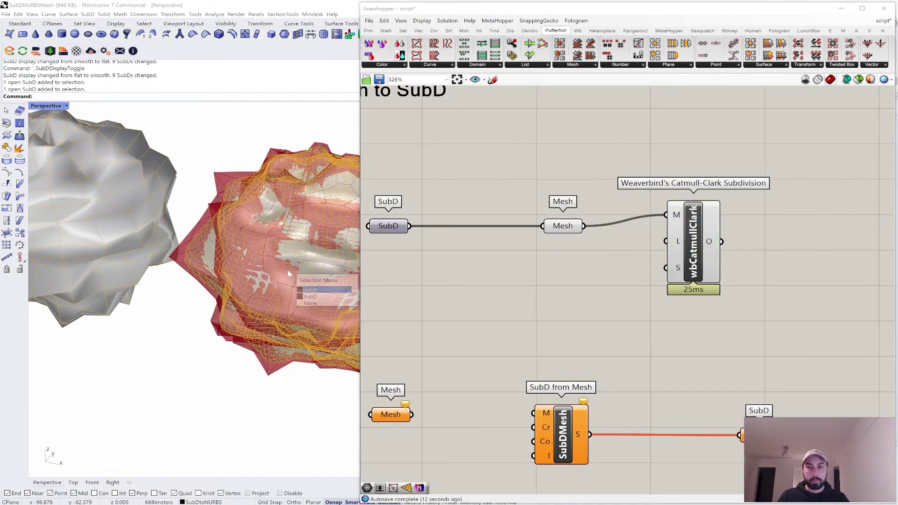
pyautogui.click(321, 290)
pyautogui.scroll(-5, 269, 290)
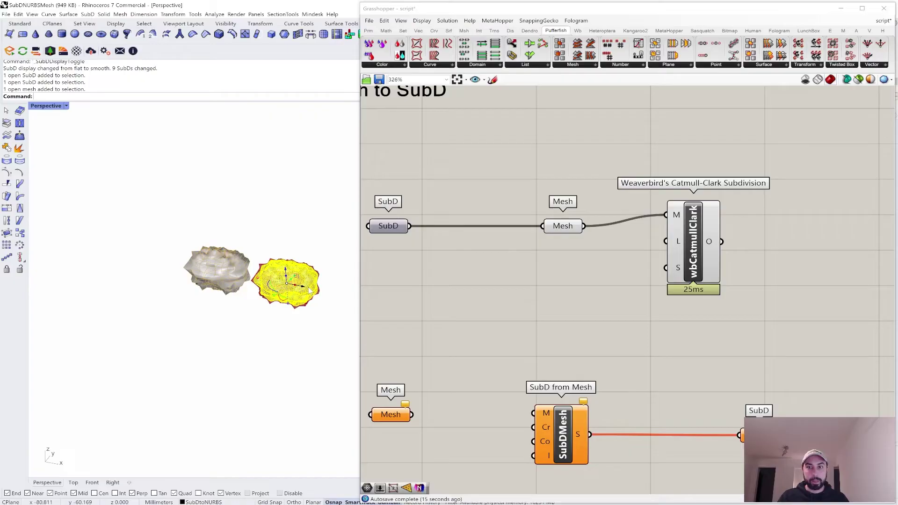
pyautogui.moveTo(277, 290); pyautogui.dragTo(151, 264)
pyautogui.scroll(6, 186, 275)
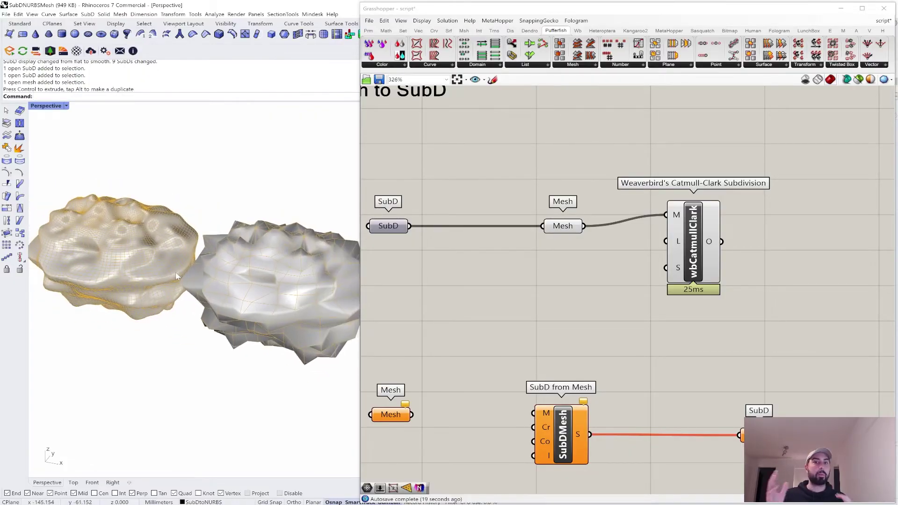
# Step: Delete the baked Catmull-Clark mesh beside the control polygon mesh
pyautogui.click(93, 268)
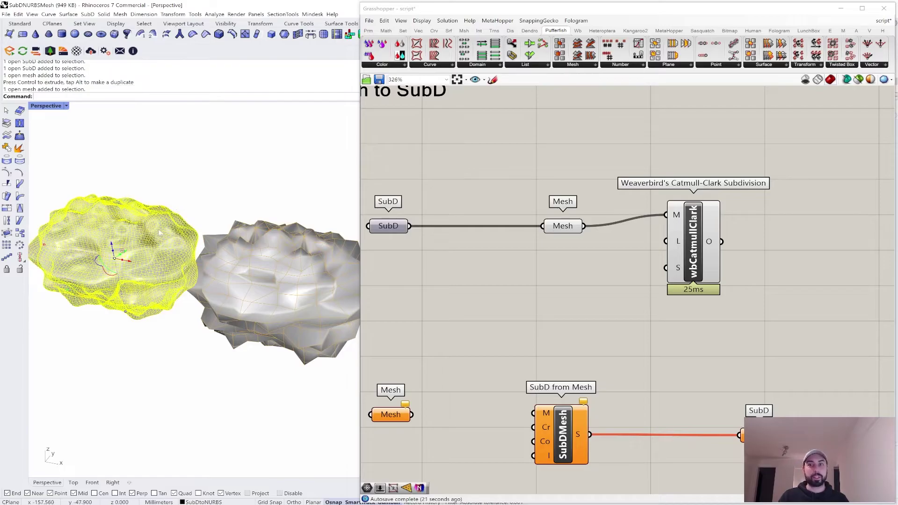
pyautogui.click(145, 240)
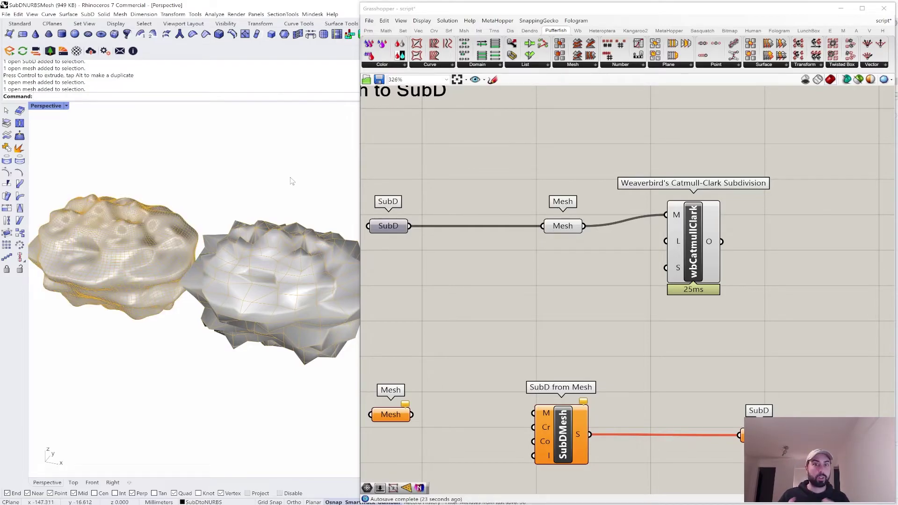
pyautogui.click(139, 229)
pyautogui.click(117, 223)
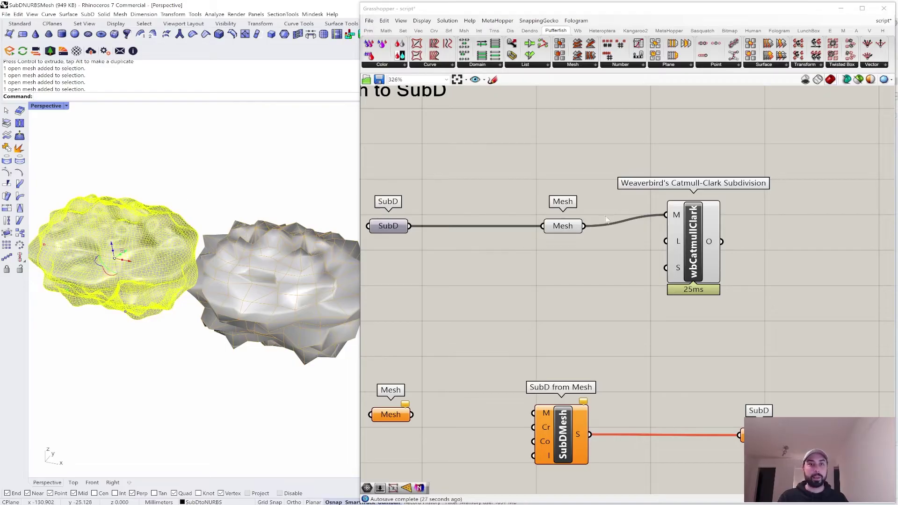
pyautogui.press('Delete')
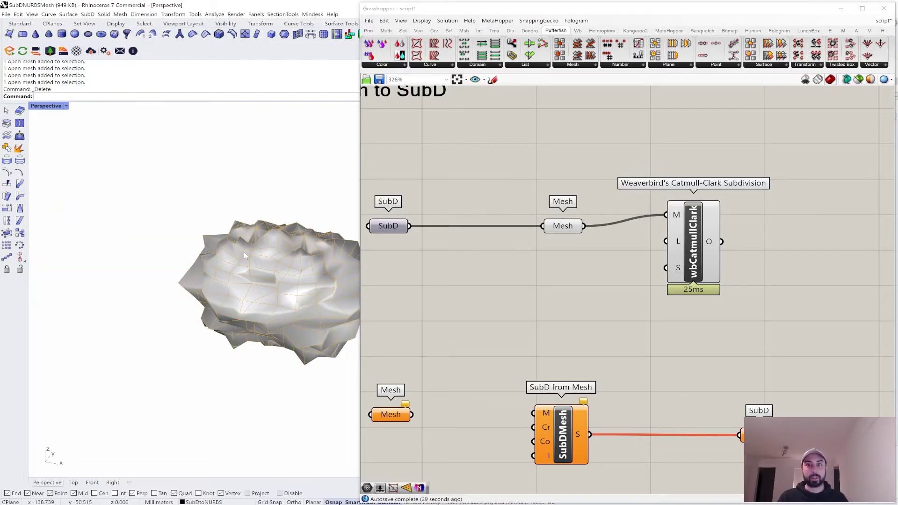
# Step: Undo the last mesh deletion and delete the baked Catmull-Clark mesh again
pyautogui.scroll(-3, 586, 279)
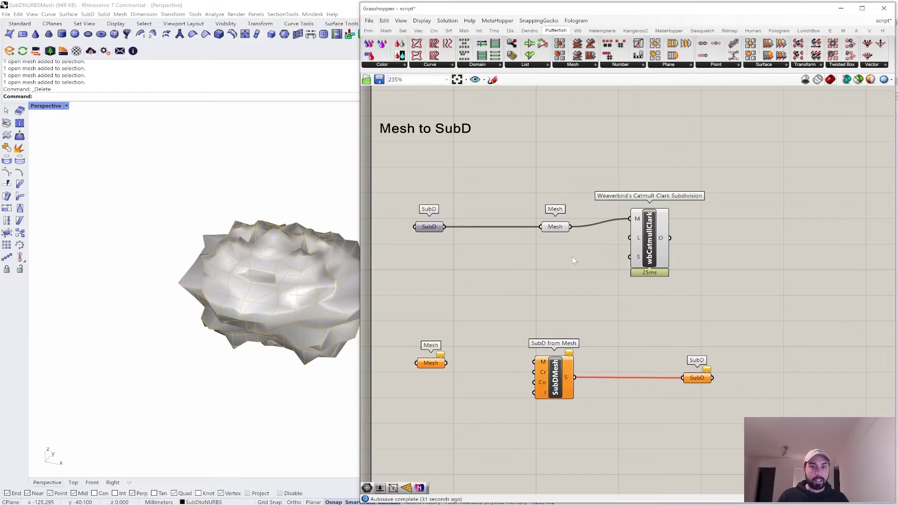
pyautogui.scroll(2, 532, 314)
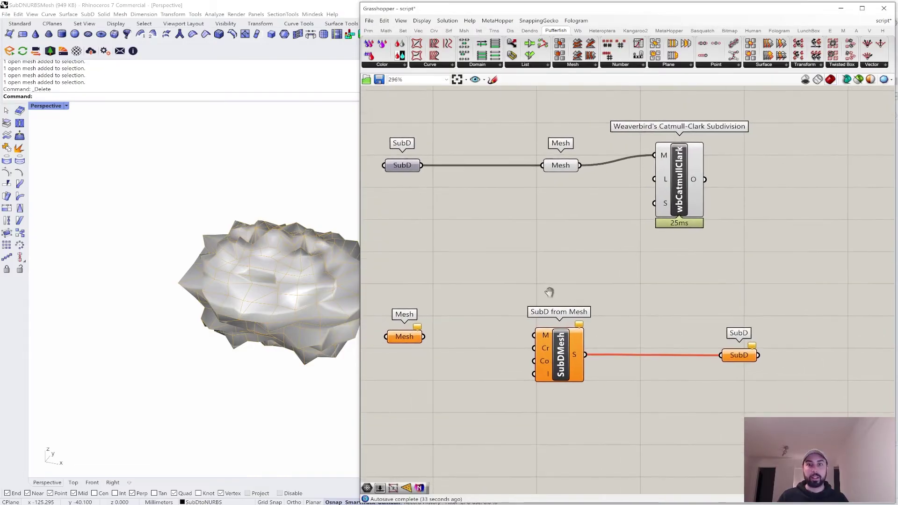
pyautogui.click(218, 194)
pyautogui.hotkey('ctrl', 'z')
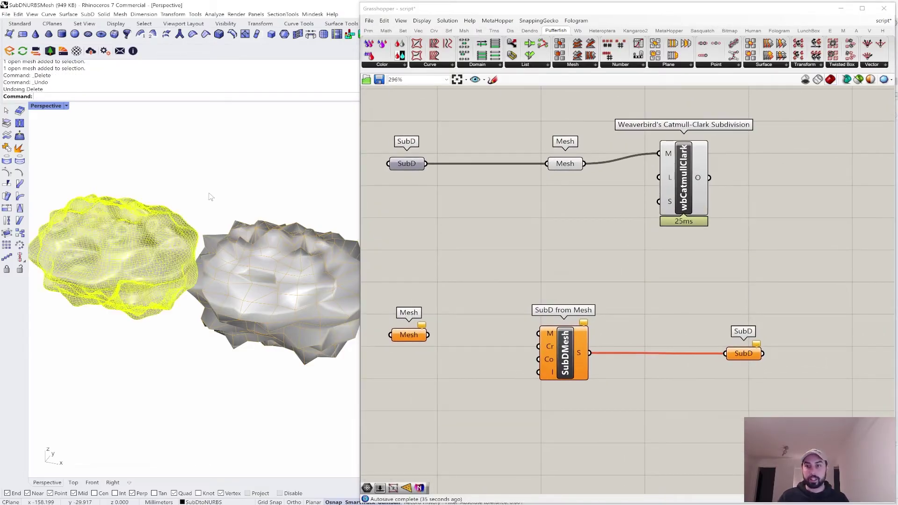
pyautogui.click(299, 291)
pyautogui.click(139, 245)
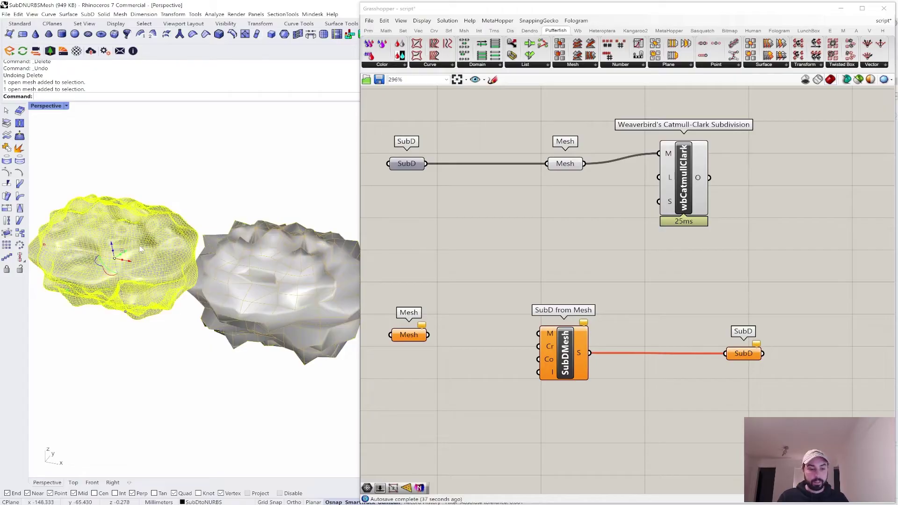
pyautogui.press('Delete')
# Step: Reference the baked control polygon mesh in the lower Mesh parameter and wire it into SubD from Mesh's M input
pyautogui.keyDown('shift'); pyautogui.moveTo(292, 293); pyautogui.dragTo(226, 279, button='right'); pyautogui.keyUp('shift')
pyautogui.click(225, 279)
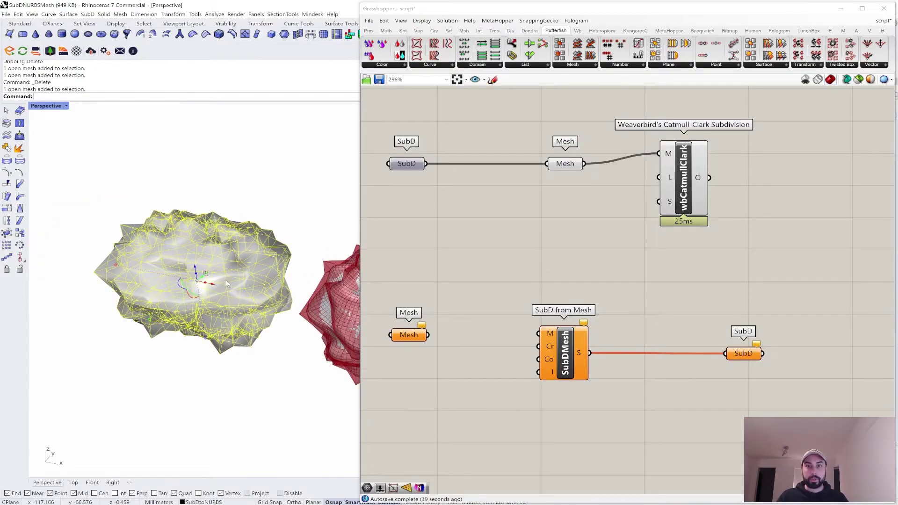
pyautogui.rightClick(411, 336)
pyautogui.click(456, 433)
pyautogui.moveTo(428, 335); pyautogui.dragTo(538, 334)
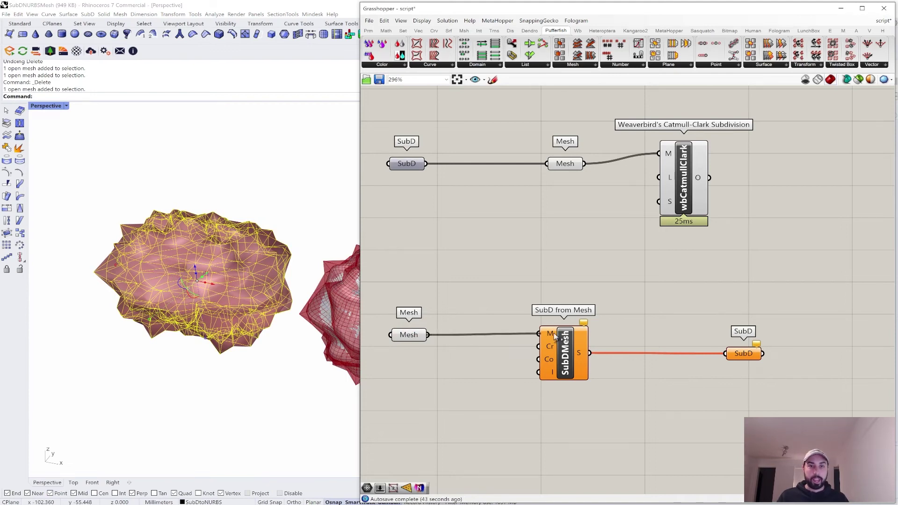
pyautogui.click(742, 353)
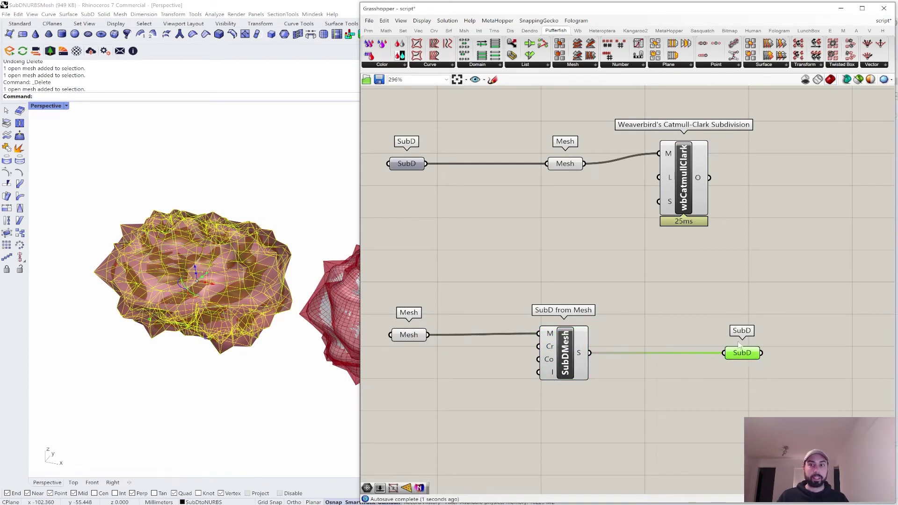
# Step: Turn off the preview of the lower Mesh parameter and the SubD from Mesh component
pyautogui.moveTo(625, 277); pyautogui.dragTo(423, 411)
pyautogui.middleClick(588, 283)
pyautogui.click(613, 296)
pyautogui.click(738, 310)
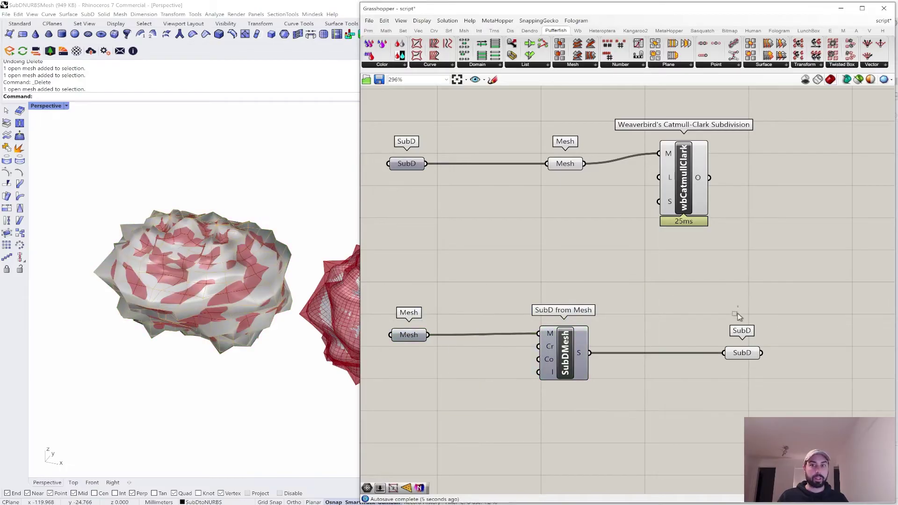
pyautogui.click(743, 353)
pyautogui.click(579, 271)
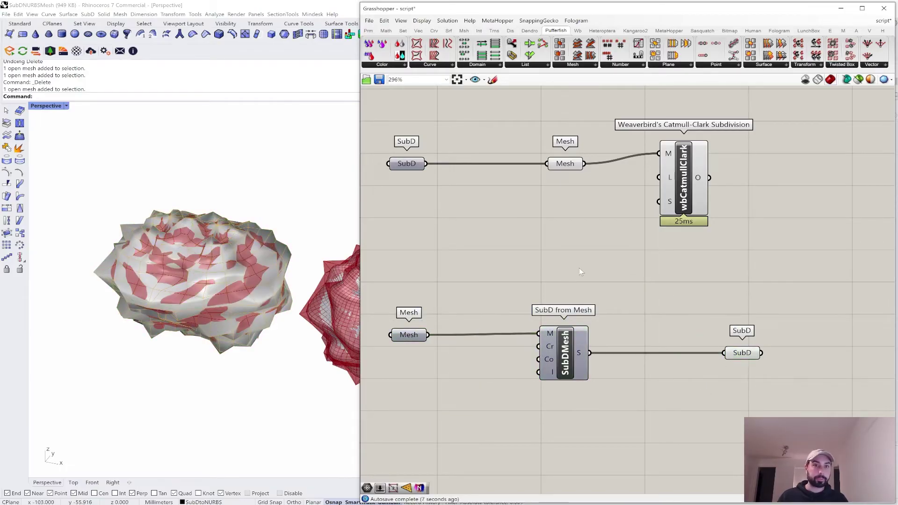
# Step: Delete Weaverbird's Catmull-Clark Subdivision component from the upper chain
pyautogui.moveTo(579, 221); pyautogui.dragTo(583, 232, button='right')
pyautogui.moveTo(697, 196); pyautogui.dragTo(698, 196)
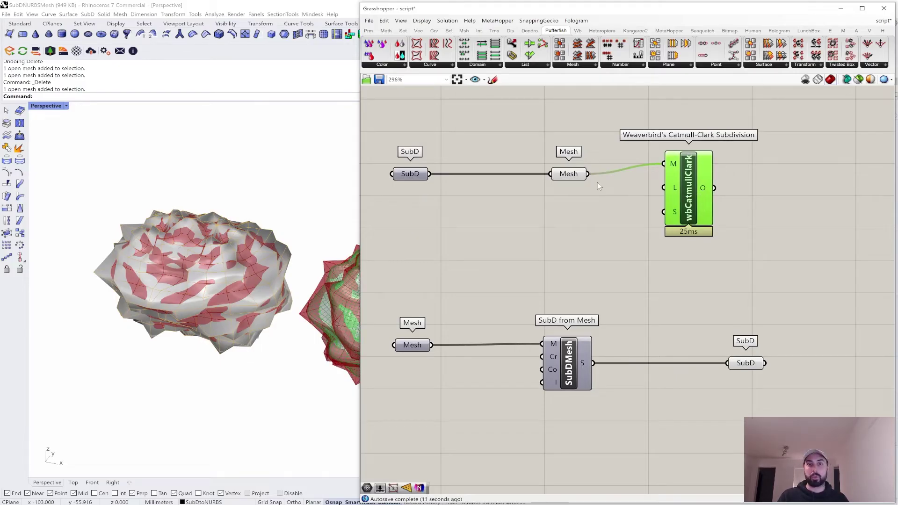
pyautogui.click(797, 302)
pyautogui.click(684, 187)
pyautogui.press('Delete')
# Step: Disable the lower chain's Mesh, SubD from Mesh and SubD components
pyautogui.moveTo(662, 202); pyautogui.dragTo(676, 225, button='right')
pyautogui.moveTo(817, 335); pyautogui.dragTo(422, 426)
pyautogui.middleClick(567, 288)
pyautogui.click(610, 288)
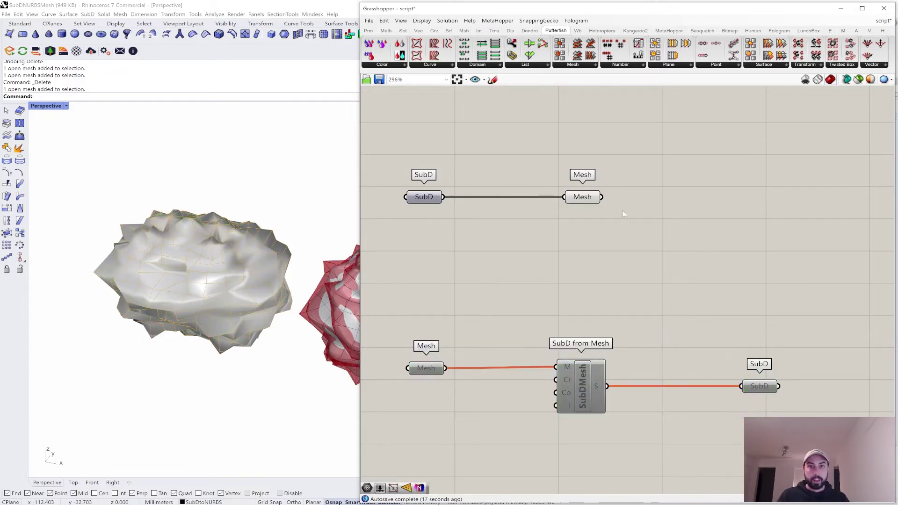
# Step: Hide the original SubD in Rhino so that only the upper Mesh parameter's preview shows at its location
pyautogui.click(575, 202)
pyautogui.keyDown('shift'); pyautogui.moveTo(351, 291); pyautogui.dragTo(238, 276, button='right'); pyautogui.keyUp('shift')
pyautogui.click(278, 279)
pyautogui.write('Hide')
pyautogui.press('Return')
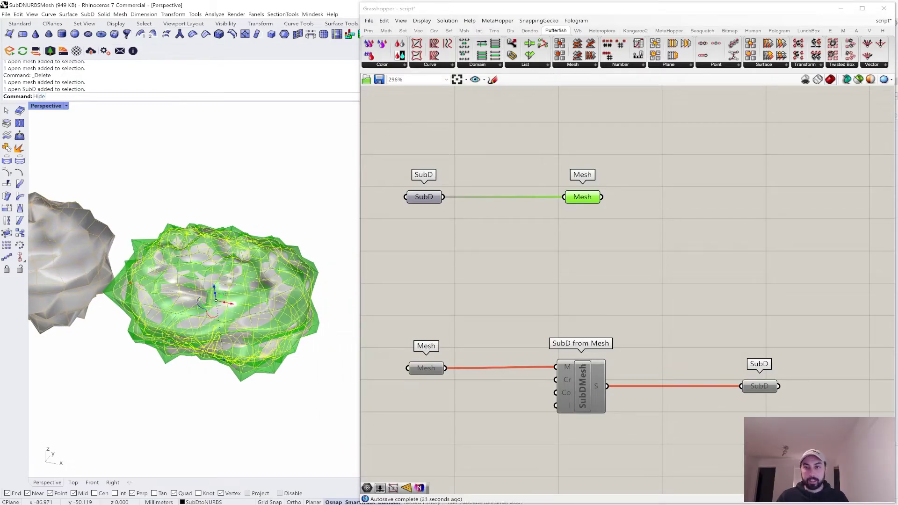
pyautogui.moveTo(541, 189); pyautogui.dragTo(548, 202, button='right')
pyautogui.click(674, 171)
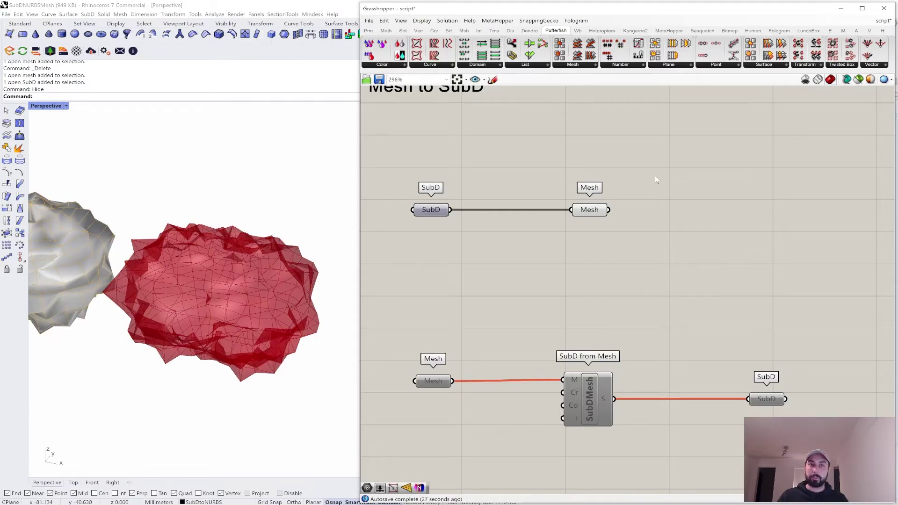
# Step: Add Weaverbird's Picture Frame beside the upper Mesh parameter and wire the mesh into its M input
pyautogui.click(577, 32)
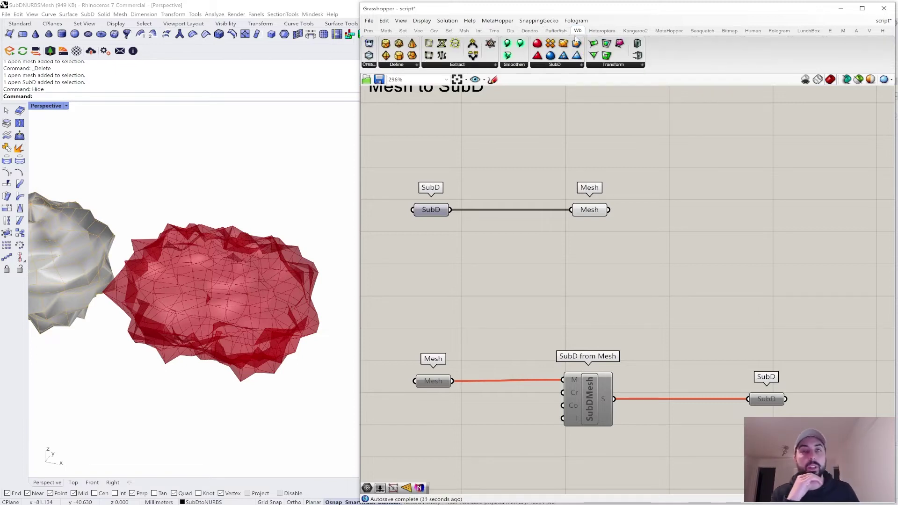
pyautogui.moveTo(609, 58); pyautogui.dragTo(689, 226)
pyautogui.click(599, 218)
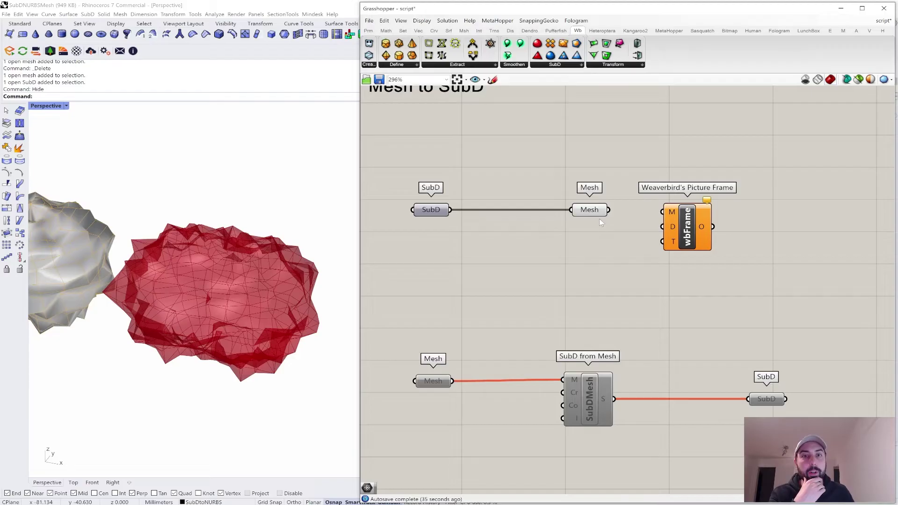
pyautogui.moveTo(608, 210); pyautogui.dragTo(663, 212)
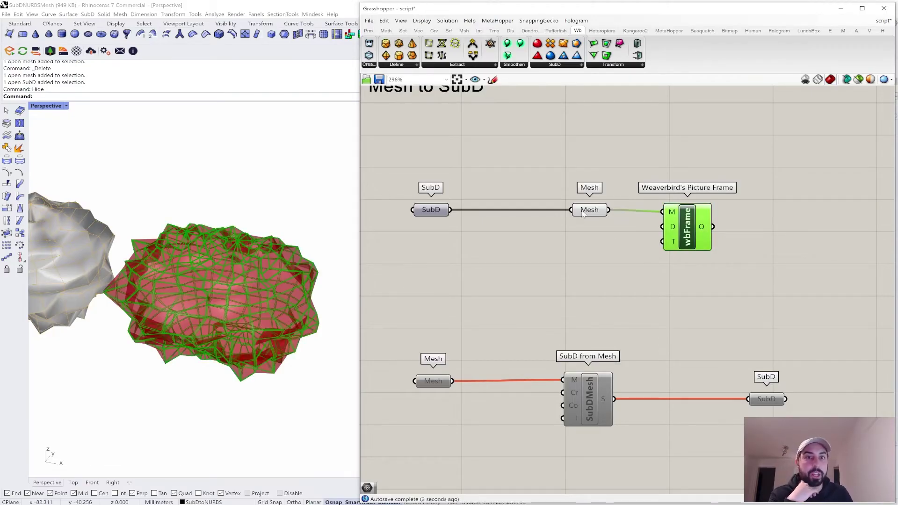
pyautogui.moveTo(681, 218); pyautogui.dragTo(677, 216)
pyautogui.click(710, 211)
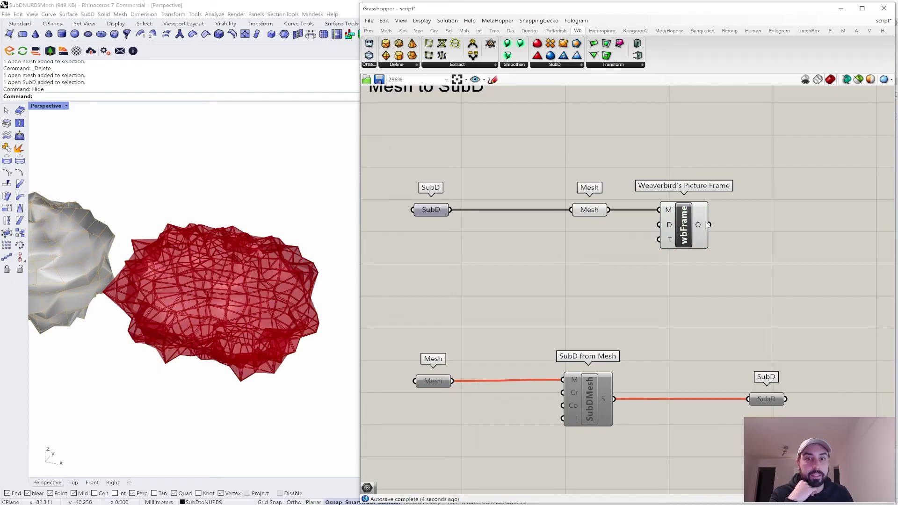
# Step: Enable the lower chain's Mesh, SubD from Mesh and SubD components again
pyautogui.moveTo(795, 333); pyautogui.dragTo(414, 478)
pyautogui.press('space')
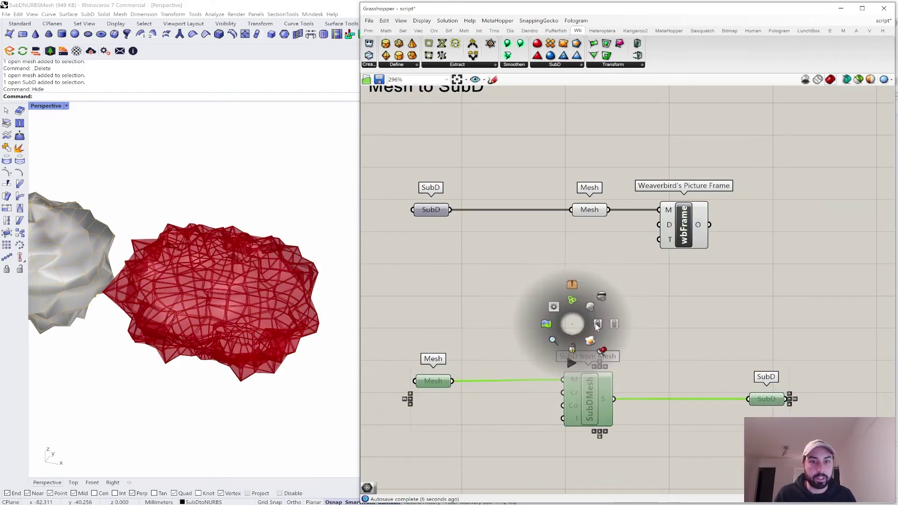
pyautogui.click(605, 329)
pyautogui.moveTo(710, 225)
pyautogui.mouseDown()
pyautogui.moveTo(467, 348)
pyautogui.moveTo(627, 302)
pyautogui.moveTo(694, 227)
pyautogui.mouseUp()
pyautogui.click(694, 227)
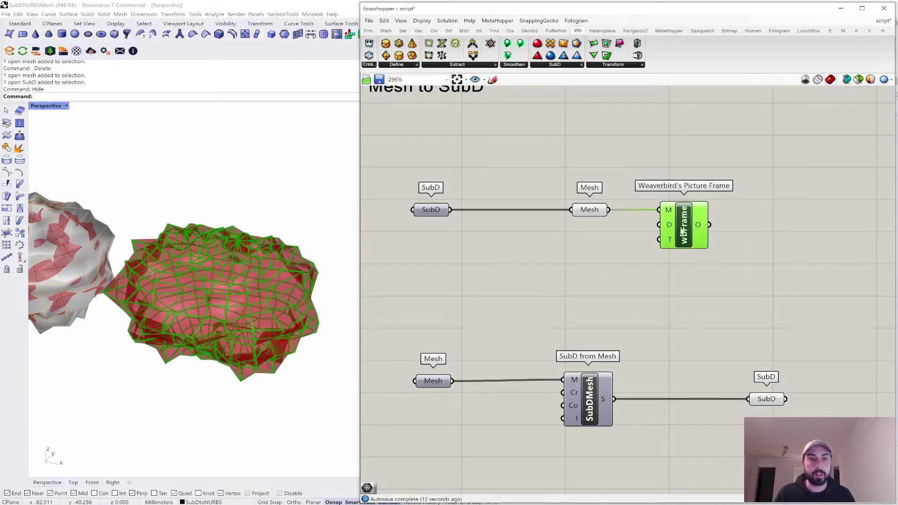
# Step: Wire the Picture Frame's O output into the lower Mesh parameter and highlight the resulting SubD's preview
pyautogui.moveTo(710, 225); pyautogui.dragTo(414, 381)
pyautogui.click(701, 365)
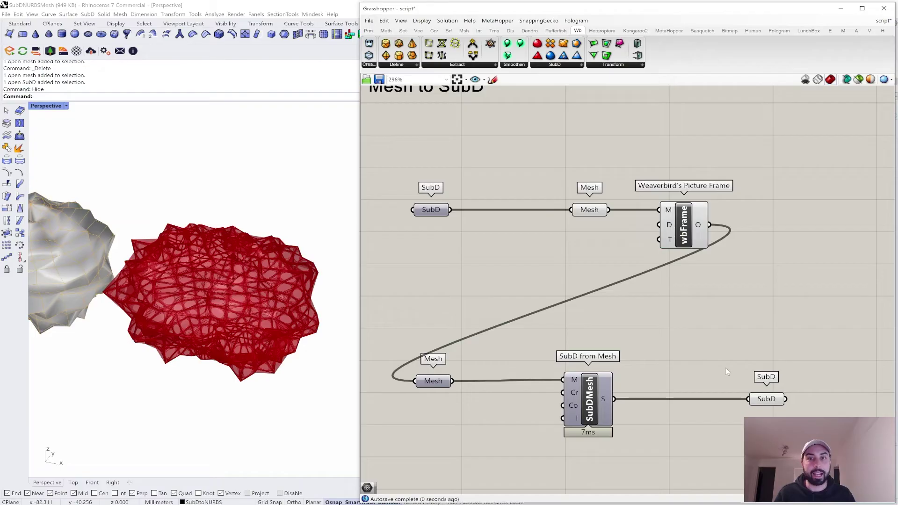
pyautogui.click(767, 401)
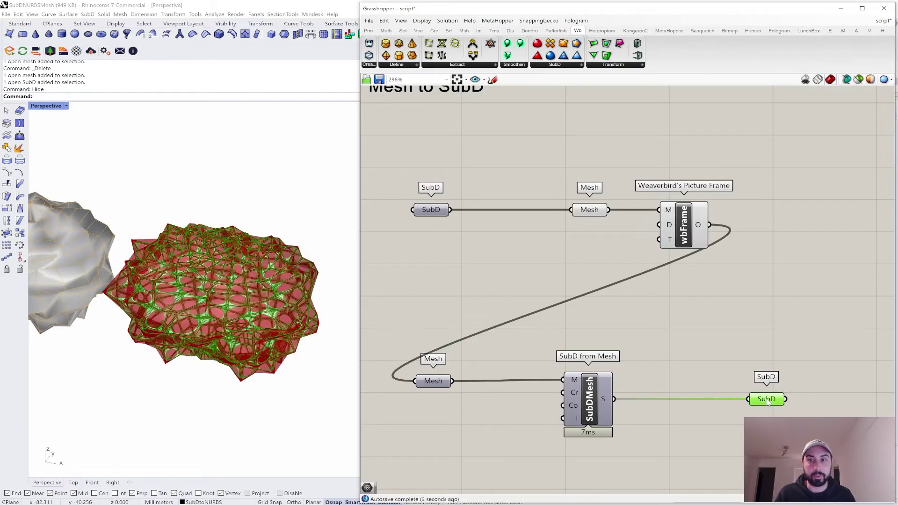
# Step: Bake the framed SubD from the lower SubD parameter and move it clear of the Grasshopper previews
pyautogui.middleClick(774, 403)
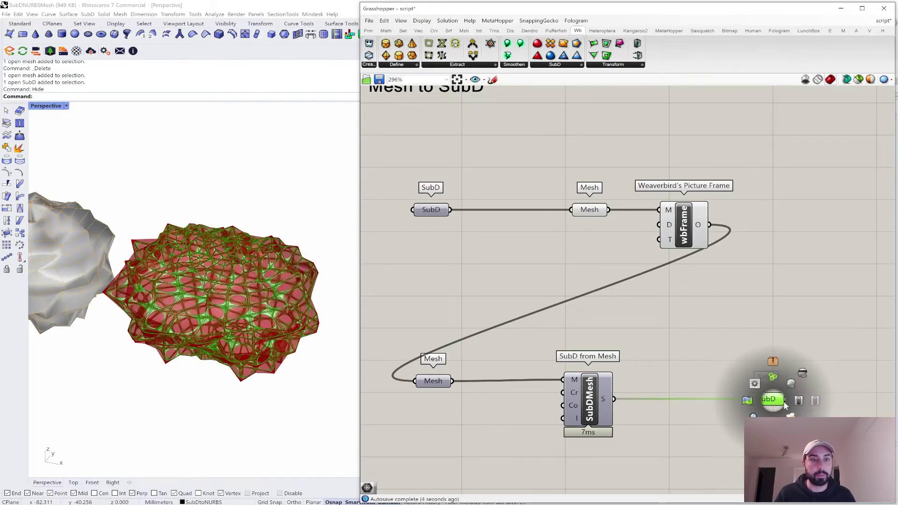
pyautogui.click(791, 416)
pyautogui.click(254, 321)
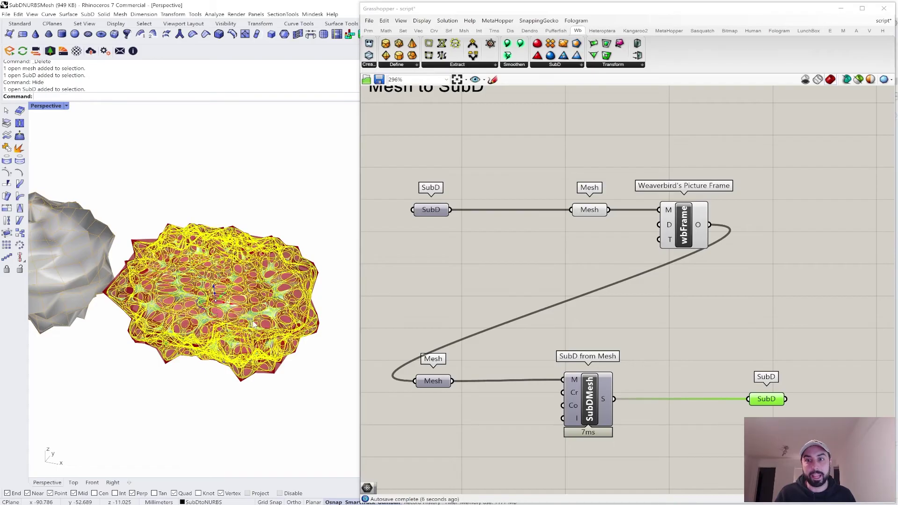
pyautogui.scroll(-6, 253, 321)
pyautogui.moveTo(253, 313); pyautogui.dragTo(96, 279)
# Step: Zoom to the baked framed SubD and compare its flat and smooth displays from several angles
pyautogui.write('zs')
pyautogui.press('Return')
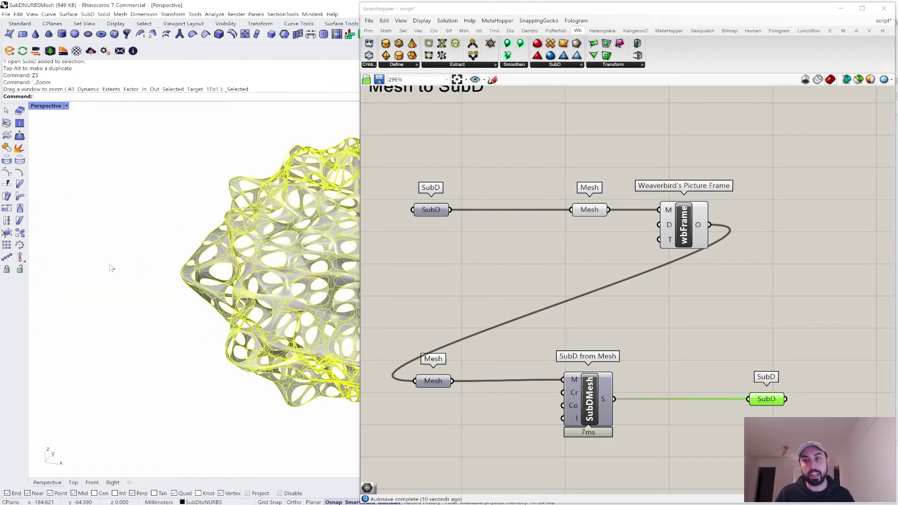
pyautogui.keyDown('shift'); pyautogui.moveTo(203, 277); pyautogui.dragTo(83, 269, button='right'); pyautogui.keyUp('shift')
pyautogui.moveTo(187, 262); pyautogui.dragTo(235, 225, button='right')
pyautogui.scroll(5, 228, 223)
pyautogui.press('Tab')
pyautogui.press('Tab')
pyautogui.press('Tab')
pyautogui.scroll(-5, 239, 228)
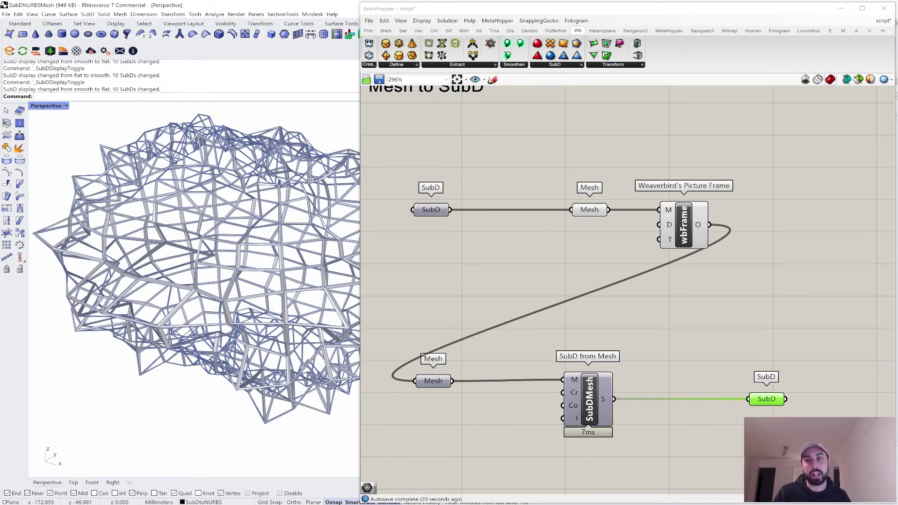
pyautogui.press('Tab')
pyautogui.press('Tab')
pyautogui.press('Tab')
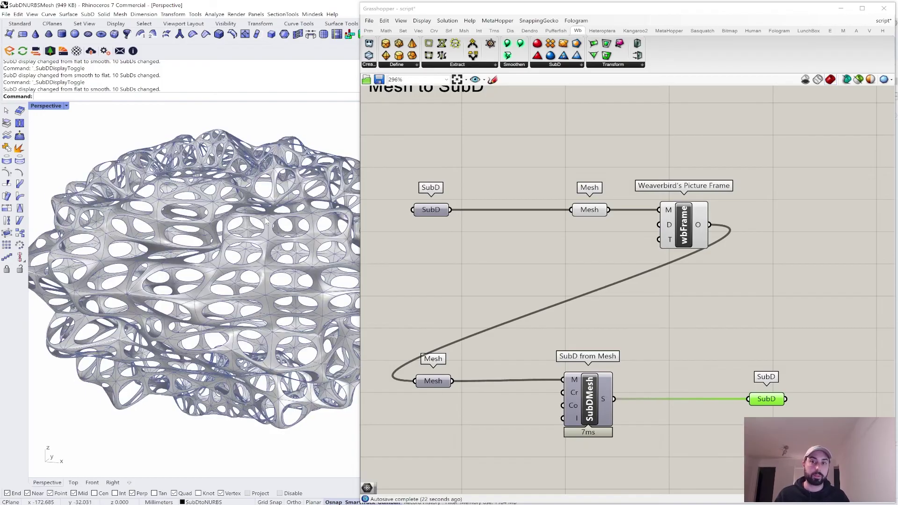
pyautogui.moveTo(266, 221); pyautogui.dragTo(250, 245, button='right')
pyautogui.scroll(-4, 262, 224)
pyautogui.scroll(4, 250, 245)
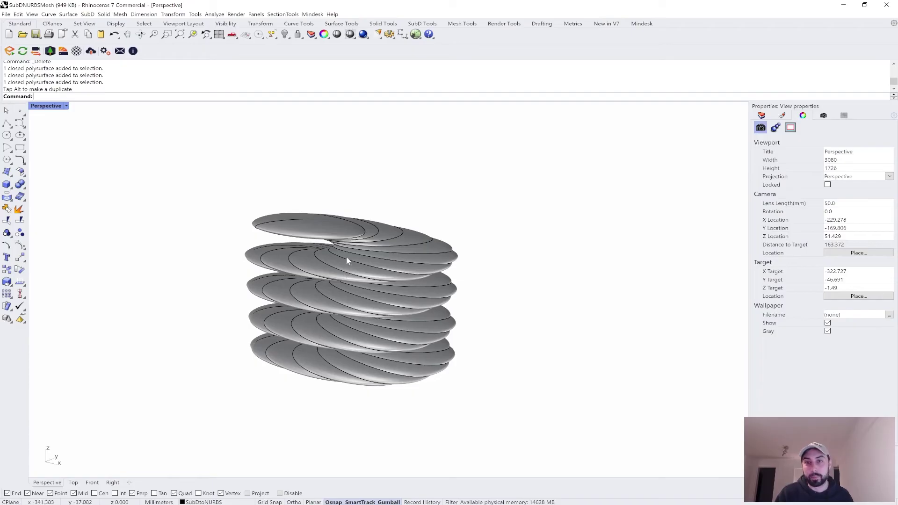
# Step: Convert the stacked-disc closed polysurface to a mesh, shifting the polygon density toward fewer polygons and previewing it before accepting
pyautogui.click(388, 264)
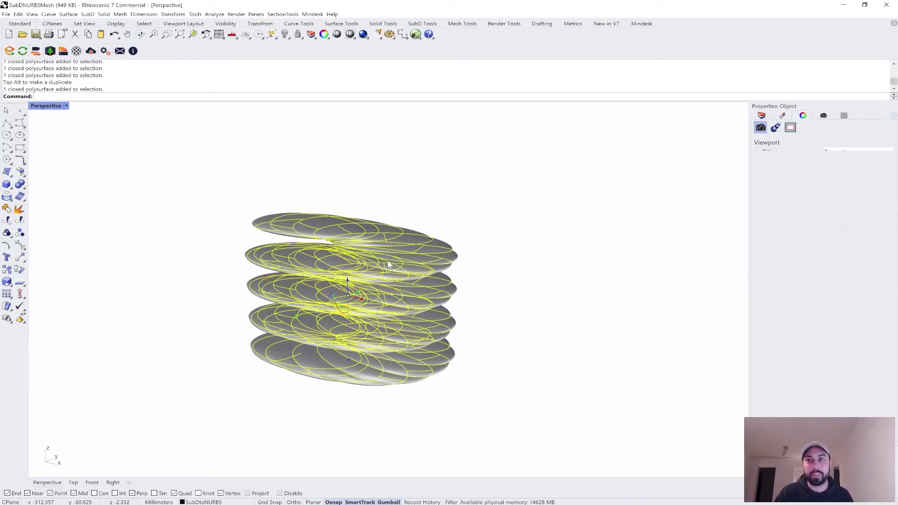
pyautogui.click(449, 154)
pyautogui.click(367, 266)
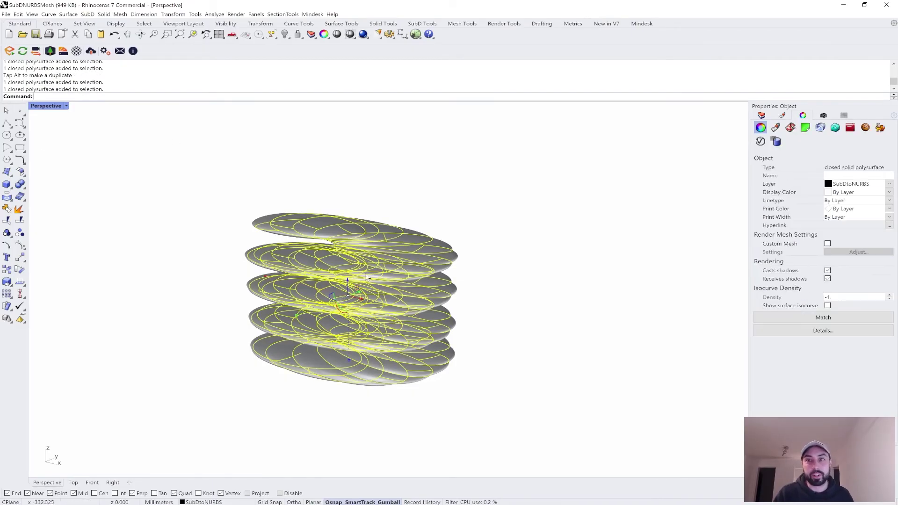
pyautogui.scroll(2, 369, 295)
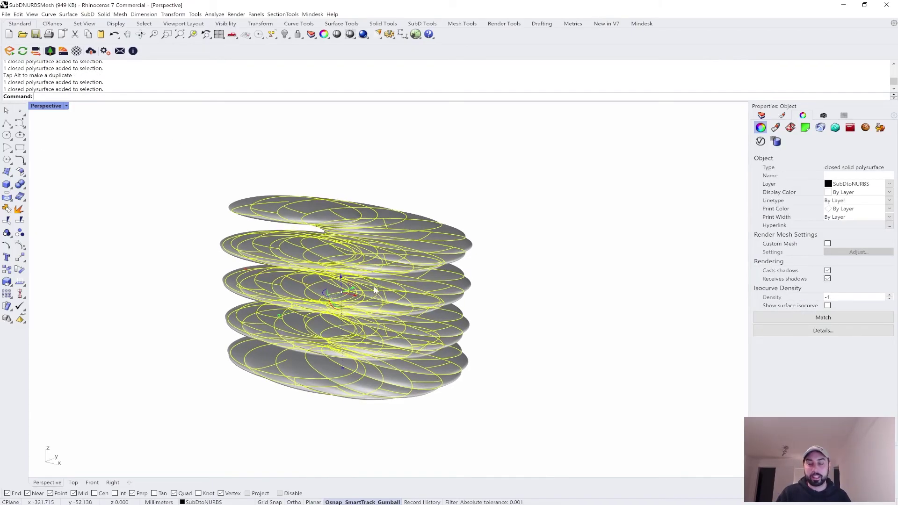
pyautogui.press('Return')
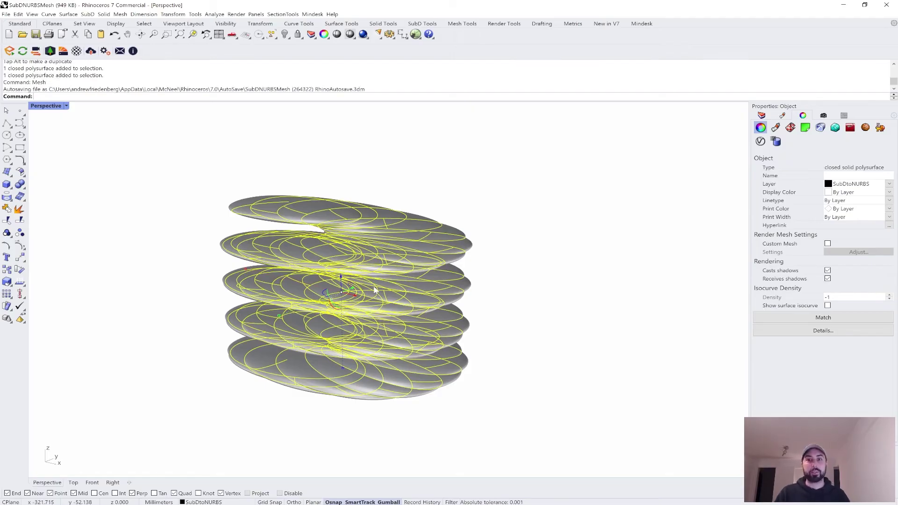
pyautogui.moveTo(452, 248); pyautogui.dragTo(424, 253)
pyautogui.click(467, 270)
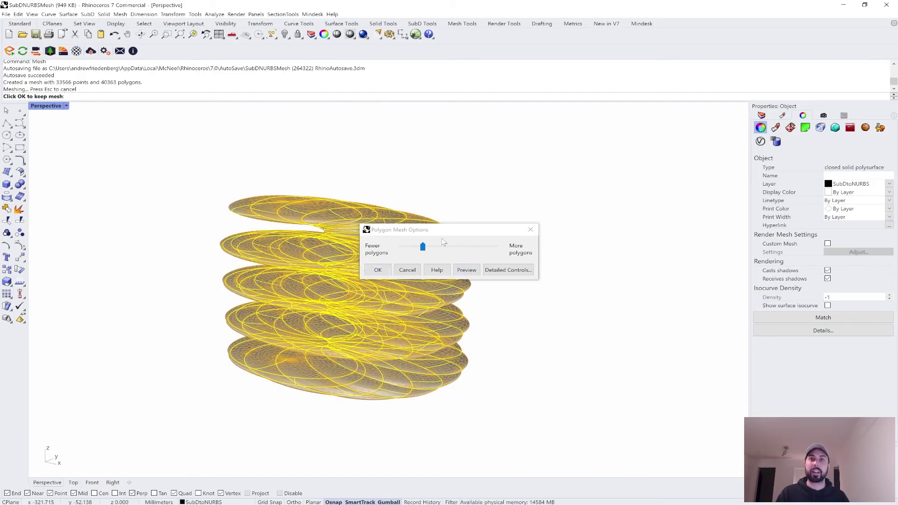
pyautogui.click(378, 271)
pyautogui.press('Escape')
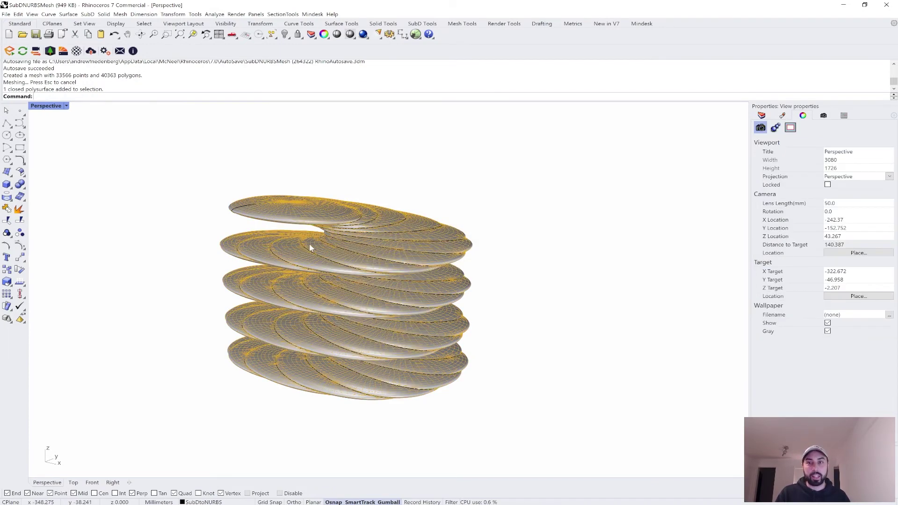
# Step: Move the new closed mesh beside the original polysurface and compare the two objects
pyautogui.click(310, 248)
pyautogui.click(362, 263)
pyautogui.moveTo(358, 295); pyautogui.dragTo(679, 372)
pyautogui.keyDown('shift'); pyautogui.moveTo(673, 372); pyautogui.dragTo(509, 268, button='right'); pyautogui.keyUp('shift')
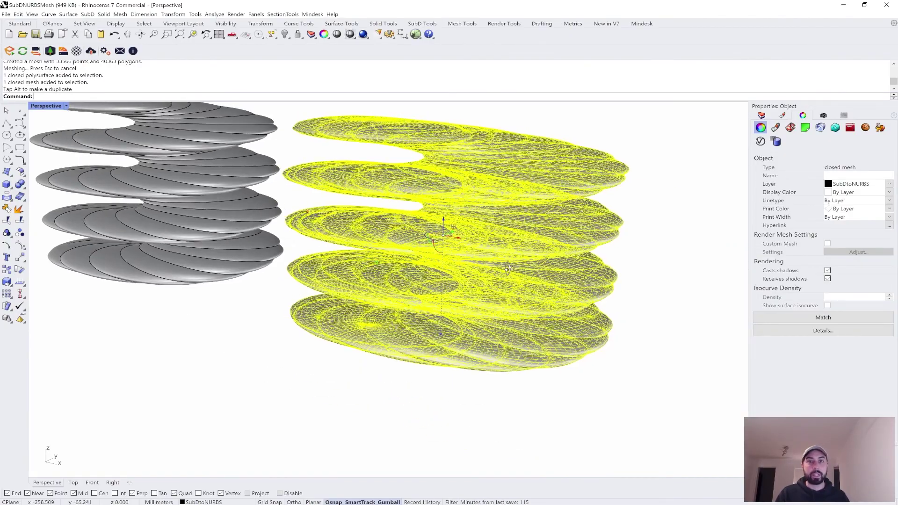
pyautogui.keyDown('shift'); pyautogui.moveTo(414, 249); pyautogui.dragTo(477, 287, button='right'); pyautogui.keyUp('shift')
pyautogui.click(530, 112)
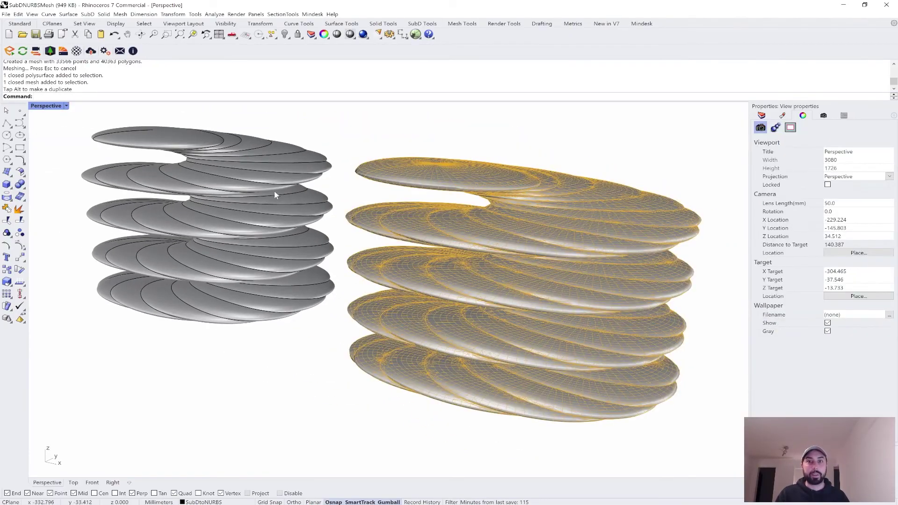
# Step: Examine the polygons of the closed stacked-disc mesh up close, including one of its edge loops
pyautogui.click(550, 249)
pyautogui.click(601, 182)
pyautogui.moveTo(569, 226)
pyautogui.mouseDown(button='right')
pyautogui.moveTo(643, 241)
pyautogui.moveTo(582, 229)
pyautogui.mouseUp(button='right')
pyautogui.scroll(2, 582, 225)
pyautogui.scroll(4, 585, 225)
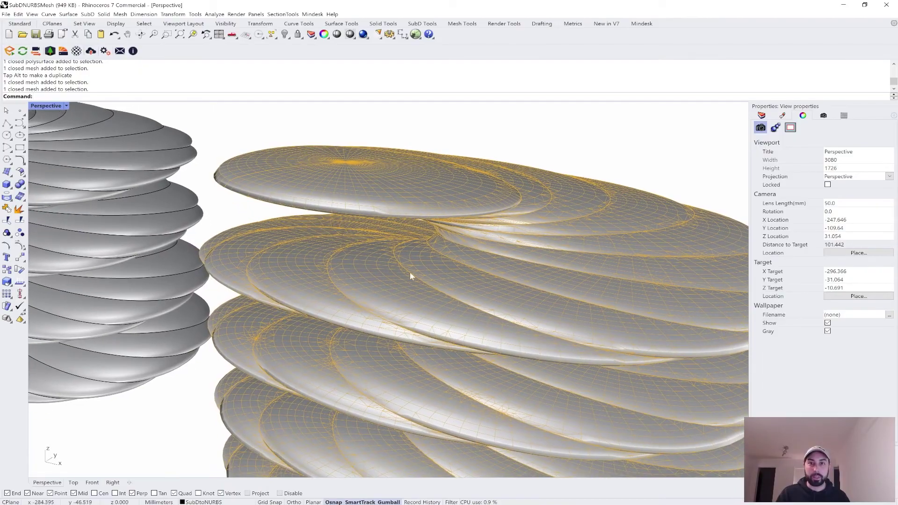
pyautogui.scroll(5, 353, 279)
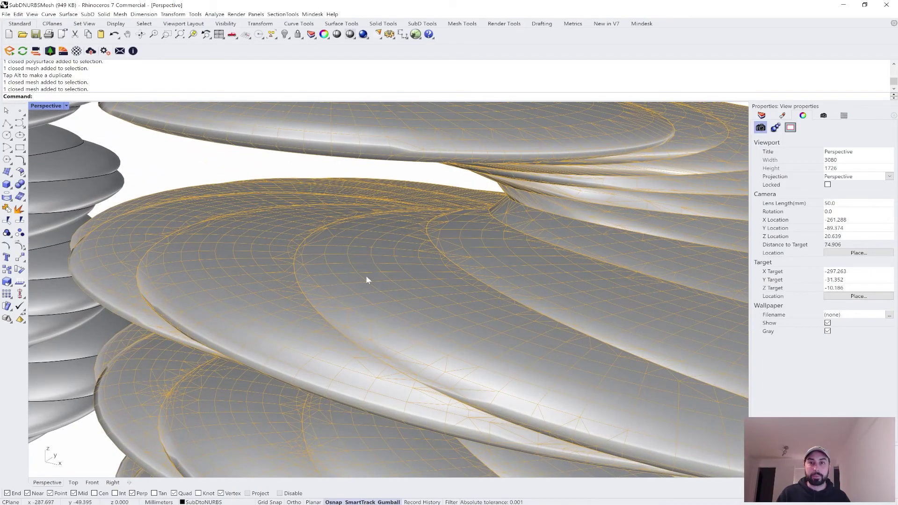
pyautogui.keyDown('ctrl'); pyautogui.keyDown('shift'); pyautogui.doubleClick(363, 276); pyautogui.keyUp('shift'); pyautogui.keyUp('ctrl')
pyautogui.scroll(-6, 370, 276)
pyautogui.moveTo(389, 284); pyautogui.dragTo(444, 250, button='right')
pyautogui.click(531, 206)
pyautogui.click(474, 250)
pyautogui.press('Escape')
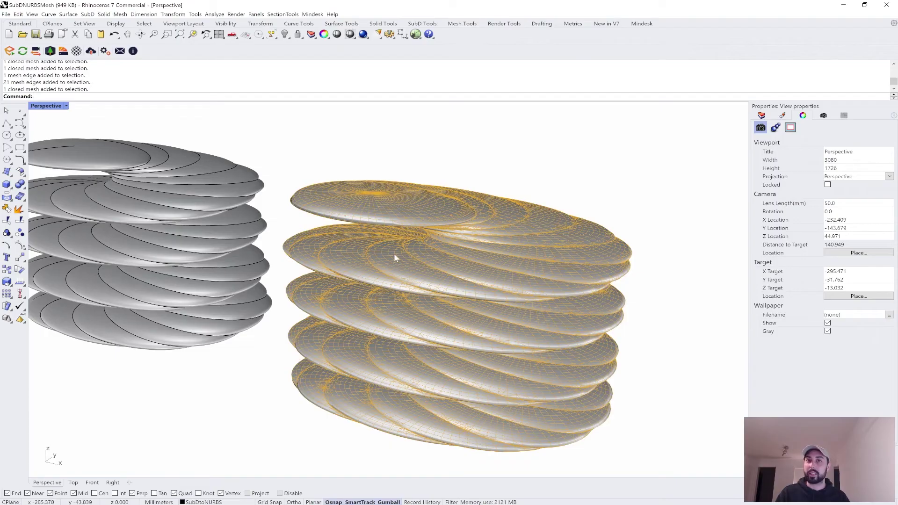
# Step: Compare the closed stacked-disc mesh with the original polysurface, checking the type of each object
pyautogui.scroll(5, 357, 234)
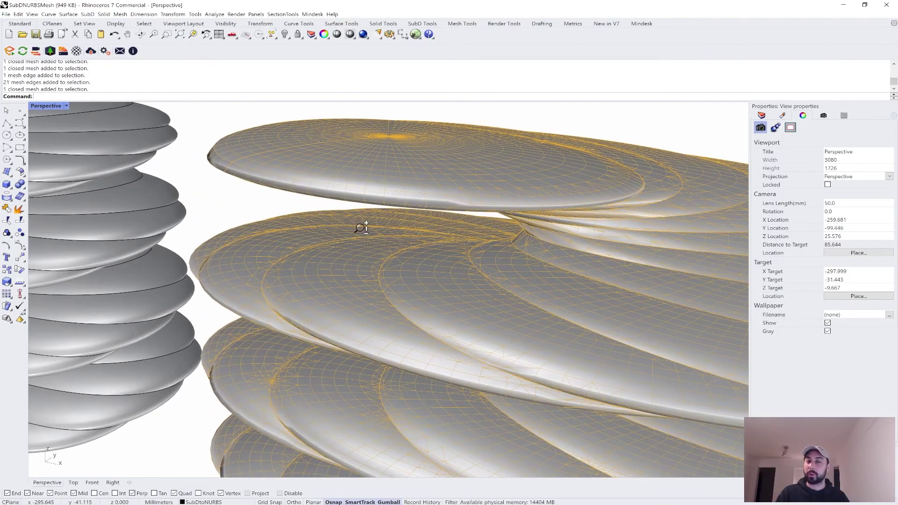
pyautogui.scroll(-6, 361, 227)
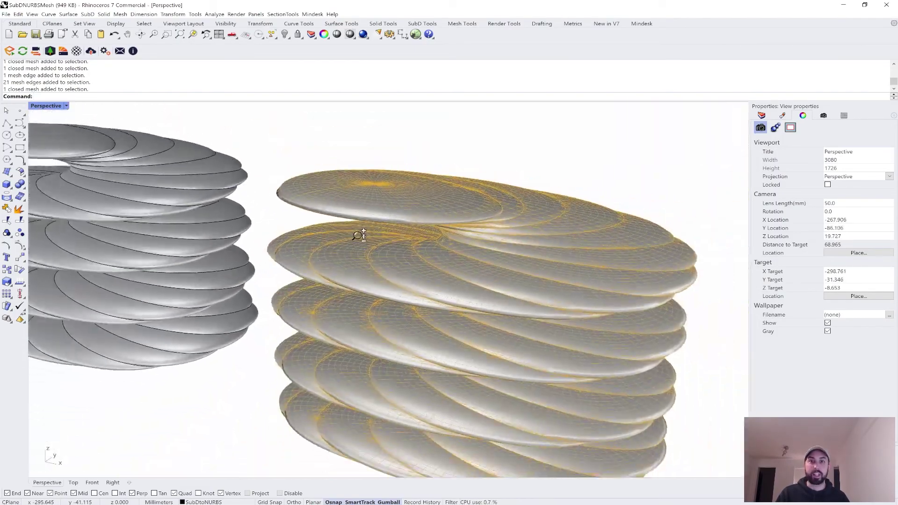
pyautogui.scroll(2, 359, 260)
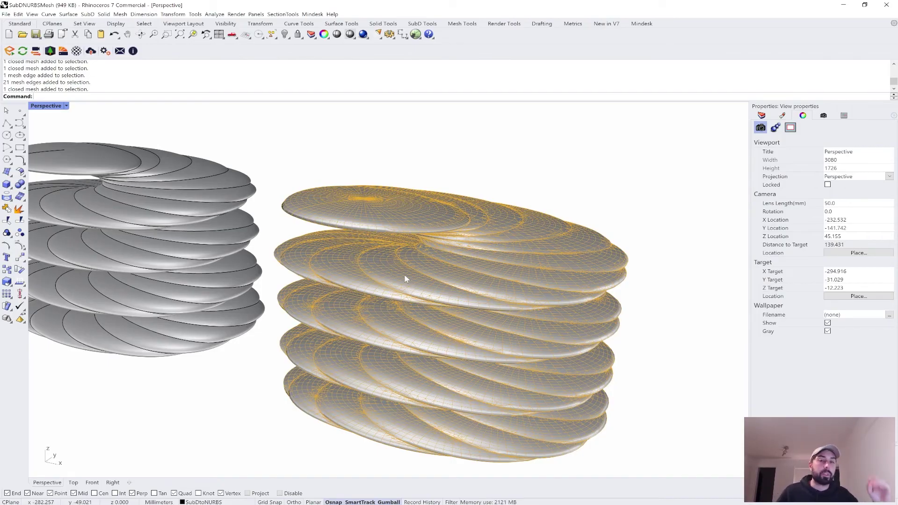
pyautogui.moveTo(357, 245)
pyautogui.keyDown('shift'); pyautogui.mouseDown(button='right')
pyautogui.moveTo(393, 252)
pyautogui.moveTo(367, 260)
pyautogui.moveTo(387, 254)
pyautogui.moveTo(364, 246)
pyautogui.mouseUp(button='right'); pyautogui.keyUp('shift')
pyautogui.scroll(-2, 393, 253)
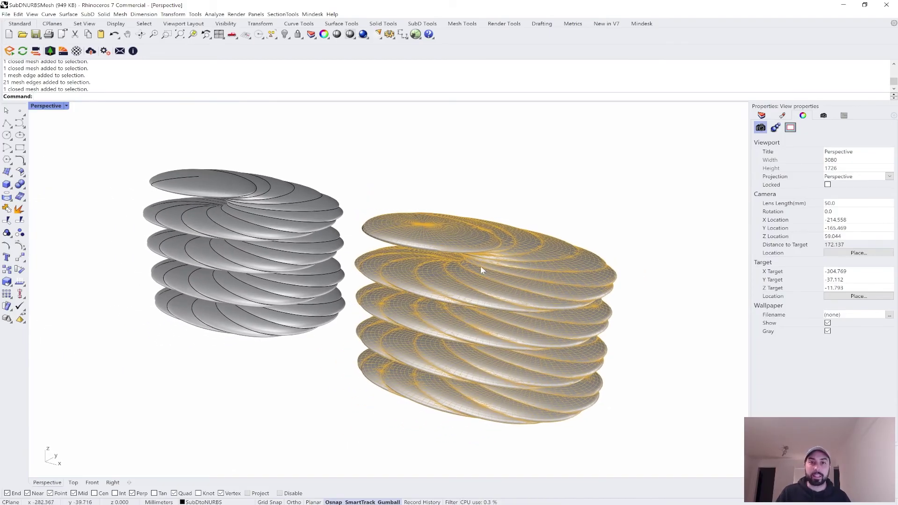
pyautogui.click(462, 250)
pyautogui.click(277, 211)
pyautogui.click(555, 220)
pyautogui.click(478, 253)
pyautogui.click(479, 253)
pyautogui.click(314, 222)
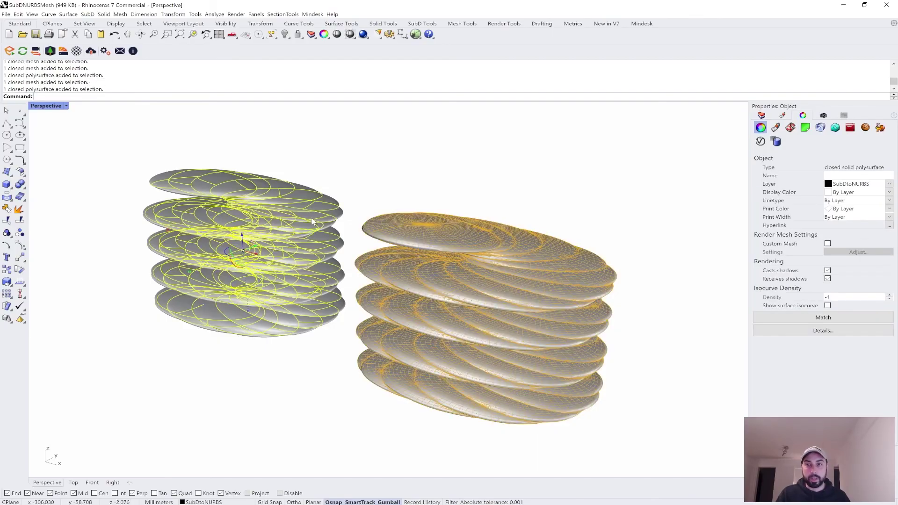
# Step: Delete the closed mesh beside the stacked-disc polysurface and the other closed mesh near it
pyautogui.click(467, 216)
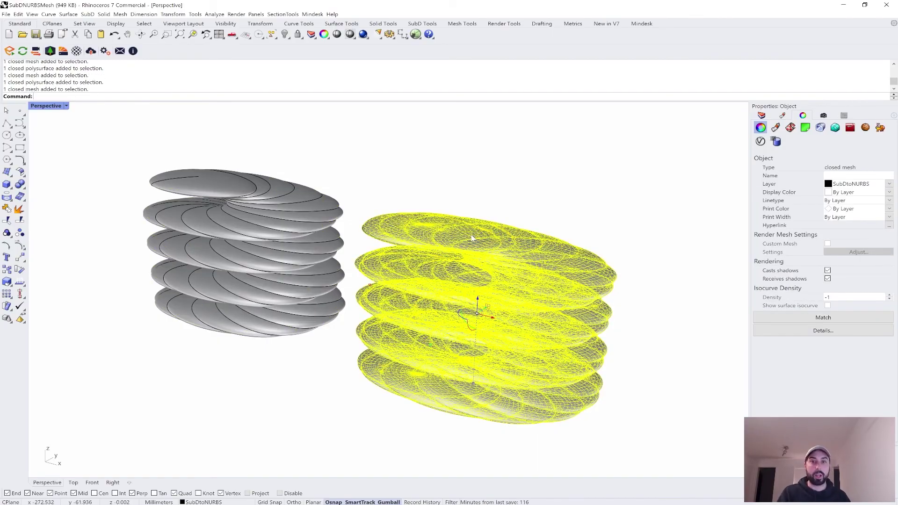
pyautogui.press('Delete')
pyautogui.scroll(-2, 443, 281)
pyautogui.click(493, 239)
pyautogui.press('Delete')
# Step: Zoom to the remaining spiky open mesh and examine it from several angles
pyautogui.keyDown('shift'); pyautogui.moveTo(626, 333); pyautogui.dragTo(473, 295, button='right'); pyautogui.keyUp('shift')
pyautogui.scroll(4, 515, 271)
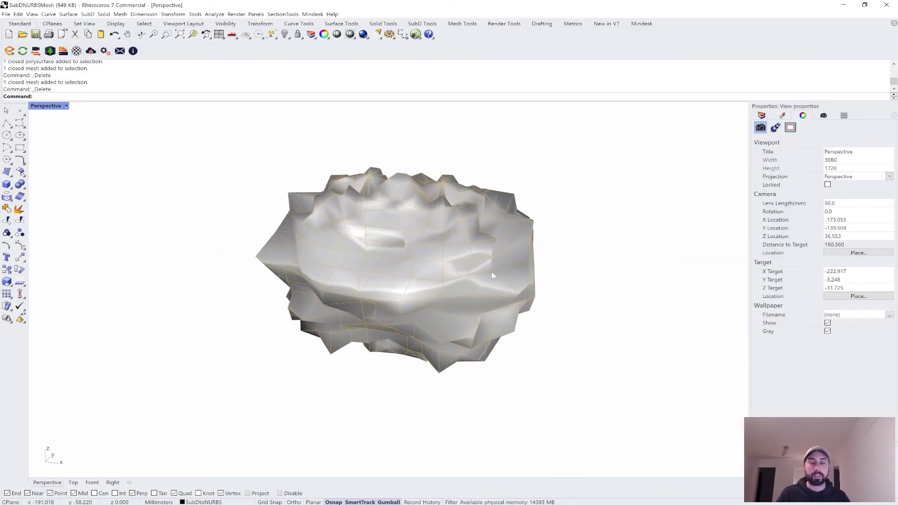
pyautogui.keyDown('shift'); pyautogui.moveTo(447, 260); pyautogui.dragTo(477, 288, button='right'); pyautogui.keyUp('shift')
pyautogui.click(477, 288)
pyautogui.click(541, 193)
pyautogui.click(448, 245)
pyautogui.click(542, 183)
pyautogui.scroll(-7, 538, 187)
pyautogui.moveTo(524, 194); pyautogui.dragTo(501, 249, button='right')
pyautogui.scroll(6, 426, 281)
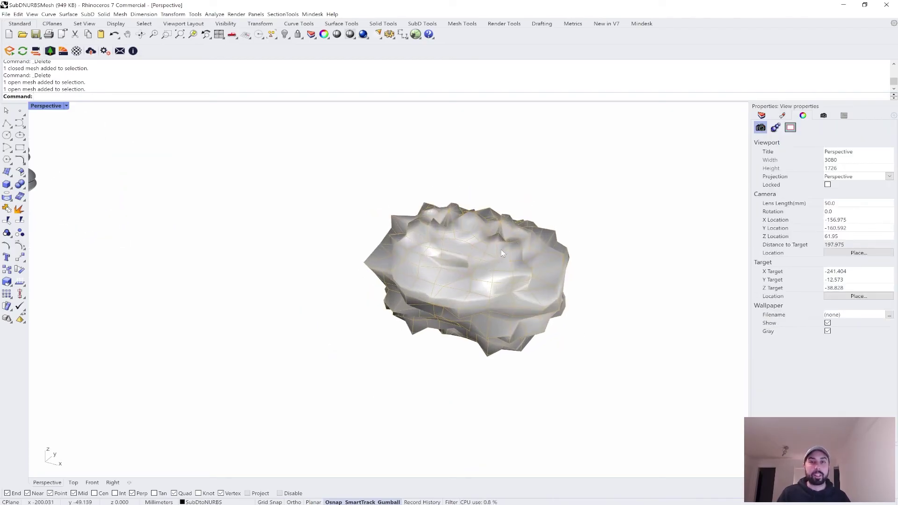
pyautogui.scroll(2, 502, 248)
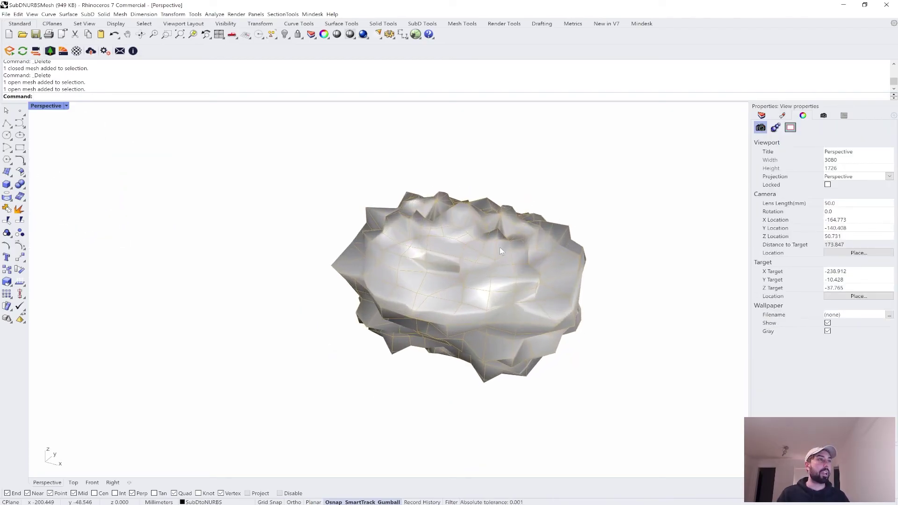
pyautogui.keyDown('shift'); pyautogui.moveTo(475, 256); pyautogui.dragTo(473, 262, button='right'); pyautogui.keyUp('shift')
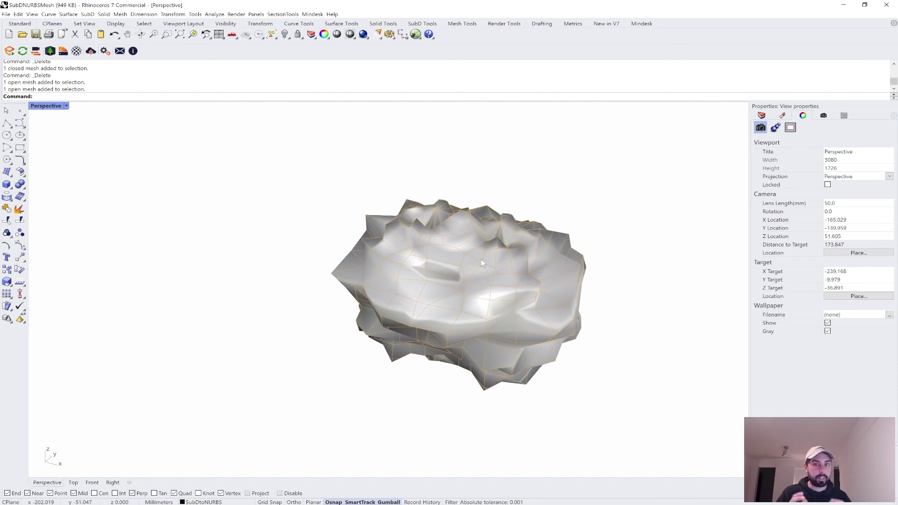
# Step: Convert the spiky open mesh to NURBS with ToNURBS, keeping the input mesh
pyautogui.click(496, 273)
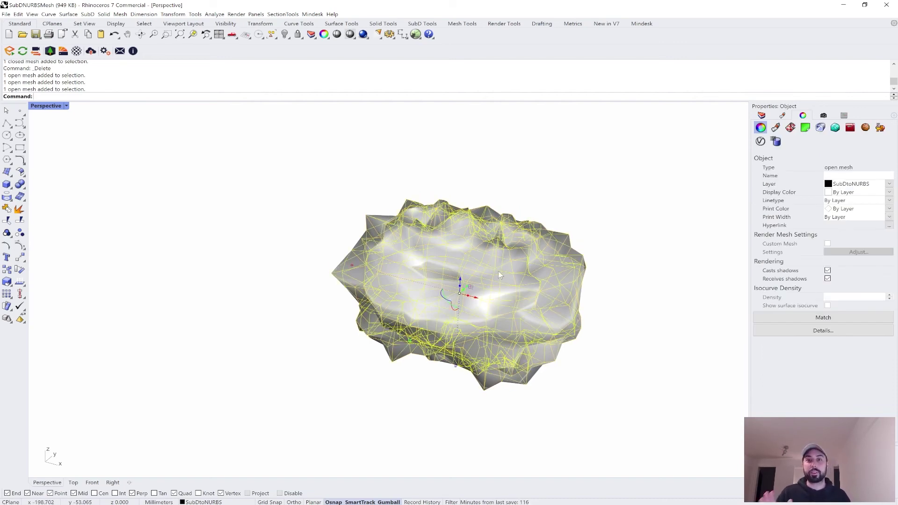
pyautogui.write('ToNURBS')
pyautogui.press('Return')
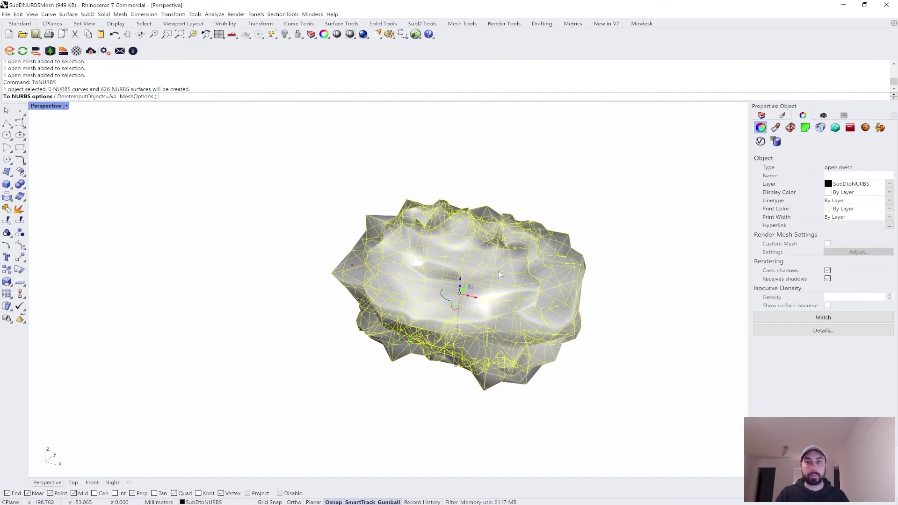
pyautogui.press('Return')
# Step: Move the new faceted polysurface off the overlapping mesh so the two sit side by side
pyautogui.click(490, 299)
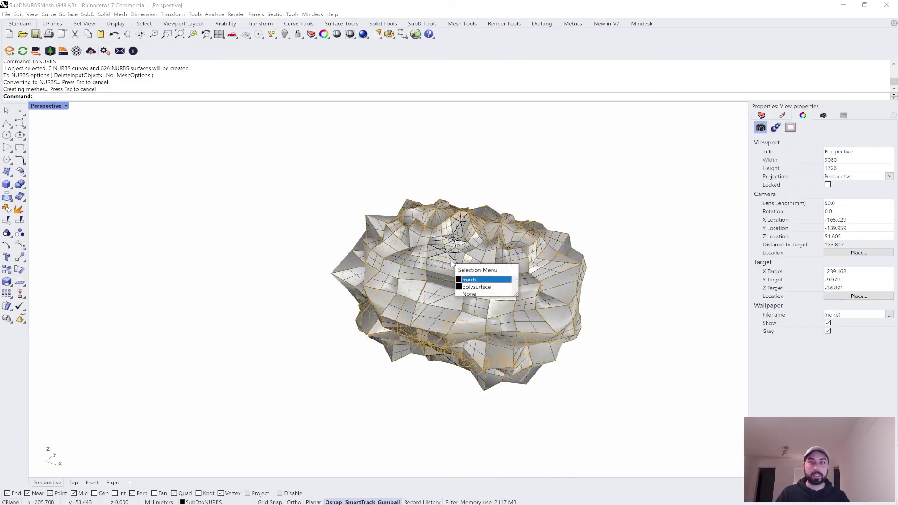
pyautogui.click(484, 287)
pyautogui.scroll(-5, 484, 287)
pyautogui.moveTo(484, 303); pyautogui.dragTo(371, 277)
pyautogui.scroll(7, 371, 277)
pyautogui.click(321, 309)
# Step: Compare the faceted open polysurface with its source mesh from several angles
pyautogui.scroll(-5, 326, 304)
pyautogui.moveTo(342, 279); pyautogui.dragTo(354, 295, button='right')
pyautogui.moveTo(357, 259); pyautogui.dragTo(360, 256, button='right')
pyautogui.scroll(5, 357, 240)
pyautogui.scroll(-2, 357, 241)
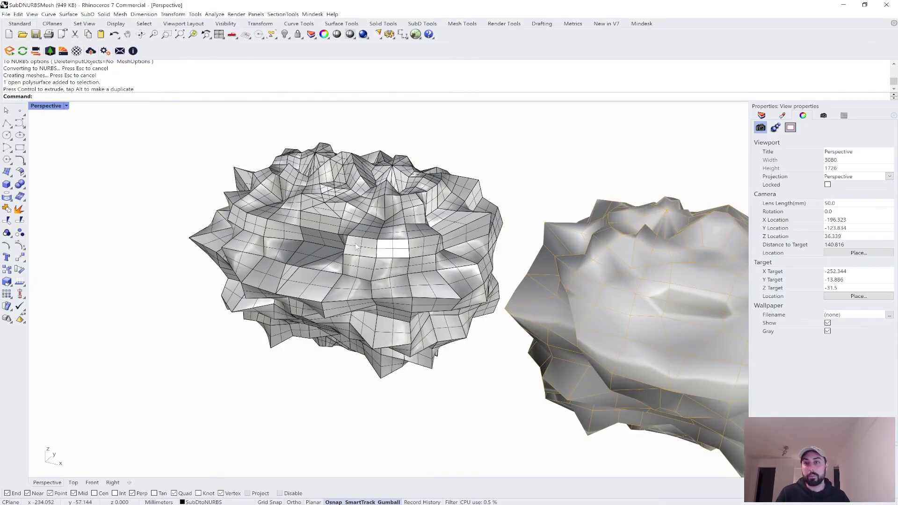
pyautogui.click(357, 241)
pyautogui.click(505, 169)
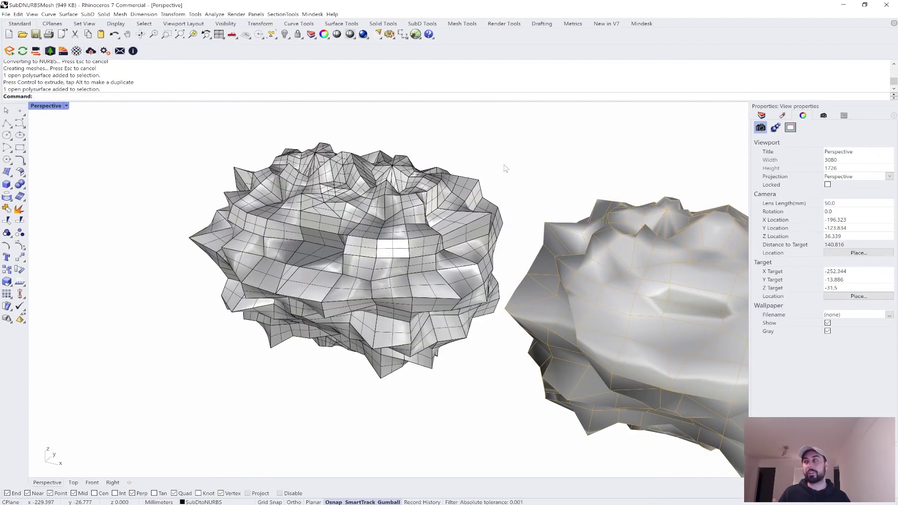
pyautogui.click(483, 191)
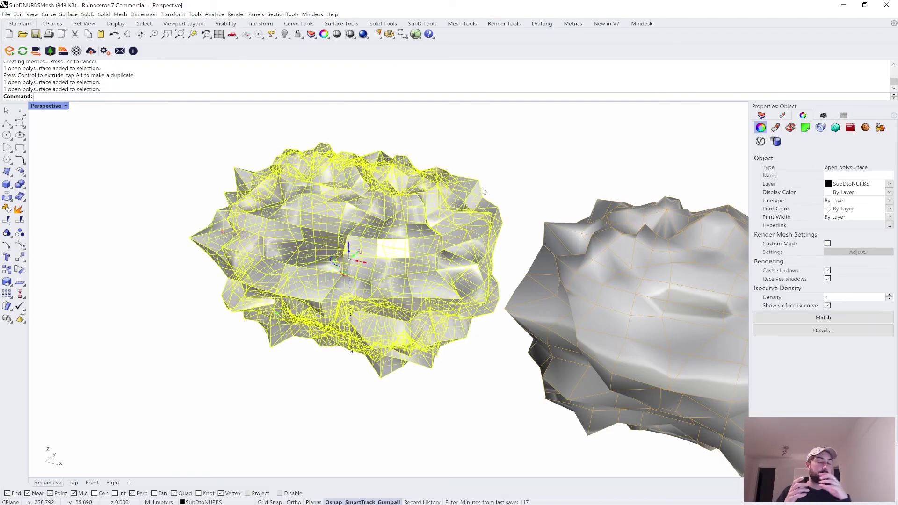
pyautogui.press('Escape')
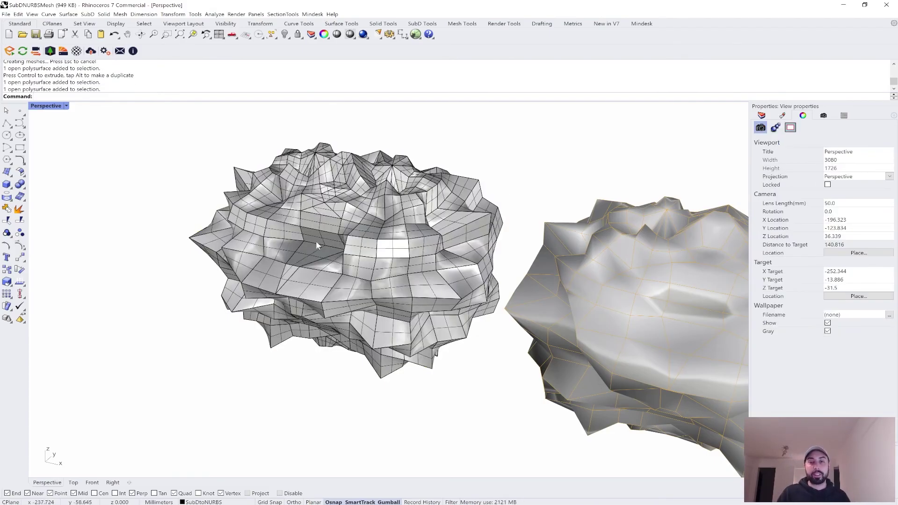
pyautogui.moveTo(316, 241); pyautogui.dragTo(283, 244, button='right')
pyautogui.scroll(-2, 532, 305)
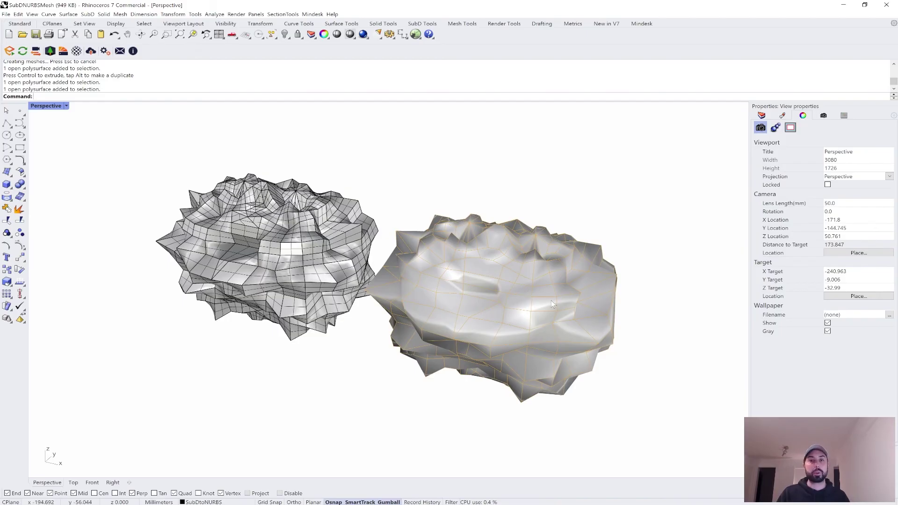
pyautogui.keyDown('shift'); pyautogui.moveTo(549, 299); pyautogui.dragTo(524, 296, button='right'); pyautogui.keyUp('shift')
pyautogui.click(523, 296)
pyautogui.press('Escape')
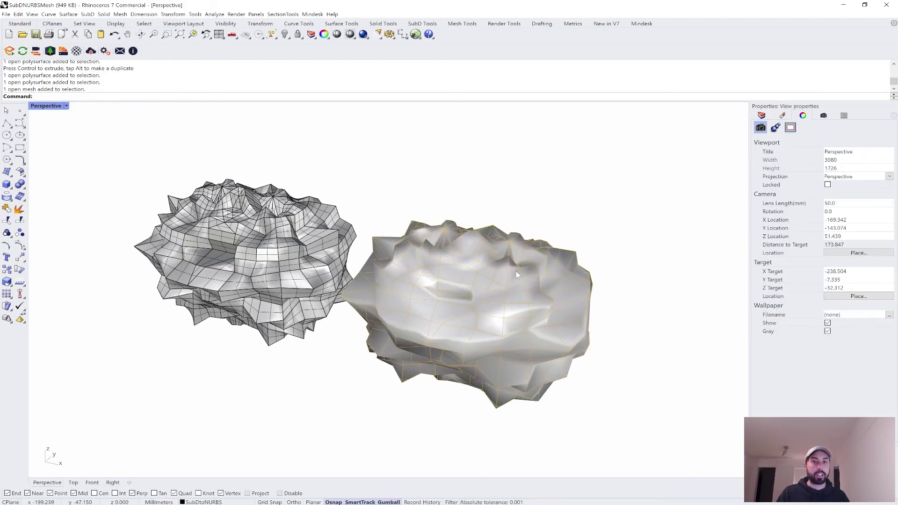
# Step: Convert the spiky open mesh to a SubD using its control points, without mesh creases or corners, keeping the input
pyautogui.click(517, 274)
pyautogui.write('ToSubD')
pyautogui.press('Return')
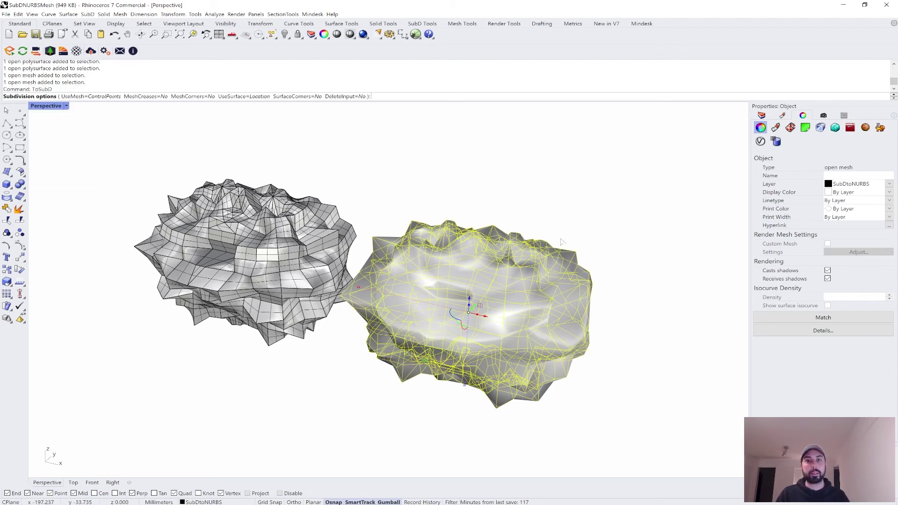
pyautogui.press('Return')
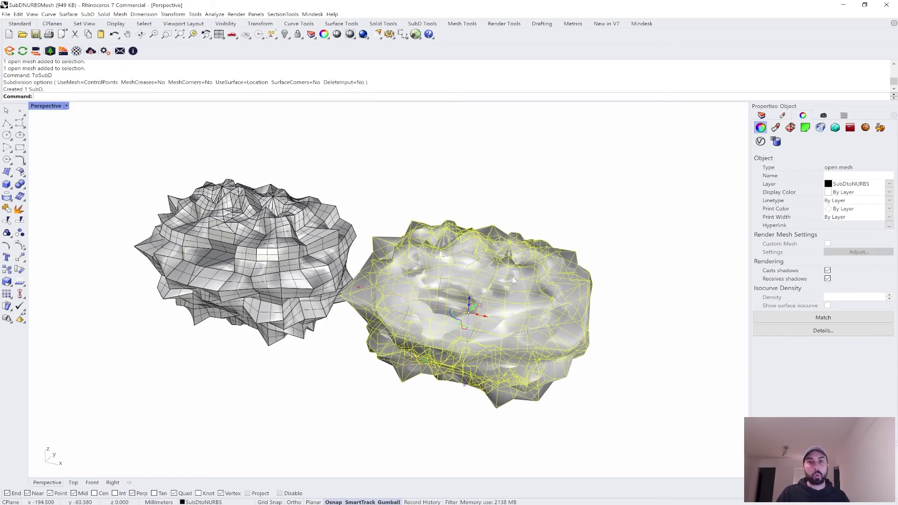
# Step: Move the new smooth SubD clear of the source mesh, placing it behind the mesh
pyautogui.click(513, 279)
pyautogui.keyDown('shift'); pyautogui.moveTo(484, 306); pyautogui.dragTo(462, 337, button='right'); pyautogui.keyUp('shift')
pyautogui.moveTo(429, 347); pyautogui.dragTo(518, 240)
pyautogui.keyDown('shift'); pyautogui.moveTo(609, 214); pyautogui.dragTo(544, 227, button='right'); pyautogui.keyUp('shift')
pyautogui.click(545, 227)
pyautogui.scroll(3, 503, 222)
pyautogui.scroll(-3, 500, 223)
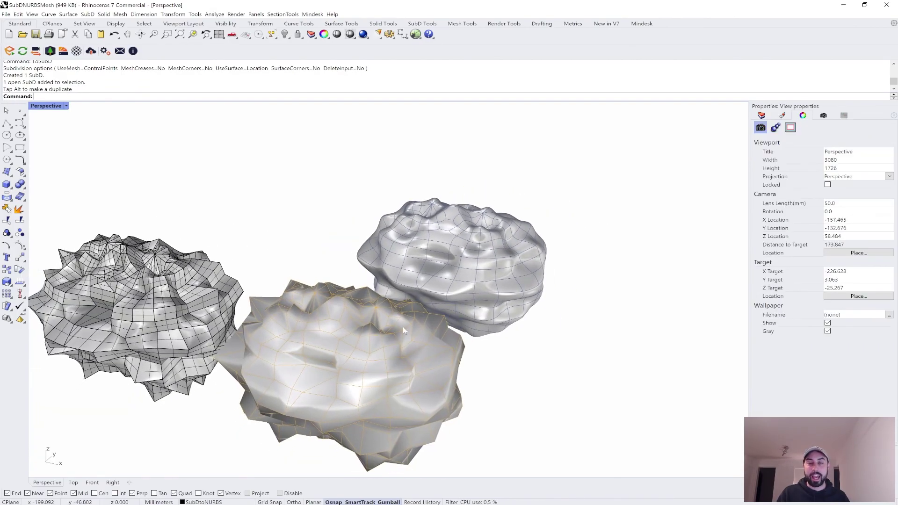
# Step: Convert the smooth open SubD to NURBS with ToNURBS, keeping the input SubD
pyautogui.click(375, 362)
pyautogui.click(443, 286)
pyautogui.moveTo(517, 241); pyautogui.dragTo(552, 233, button='right')
pyautogui.write('ToNURBS')
pyautogui.press('Return')
pyautogui.press('Return')
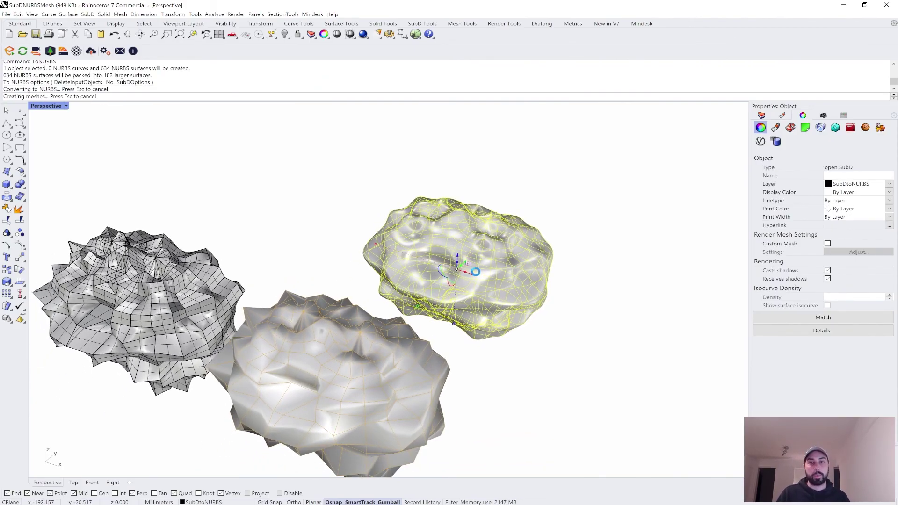
# Step: Move the smooth NURBS polysurface off the SubD to a free spot behind it
pyautogui.moveTo(460, 265); pyautogui.dragTo(550, 183)
pyautogui.click(681, 288)
pyautogui.moveTo(643, 276); pyautogui.dragTo(442, 275, button='right')
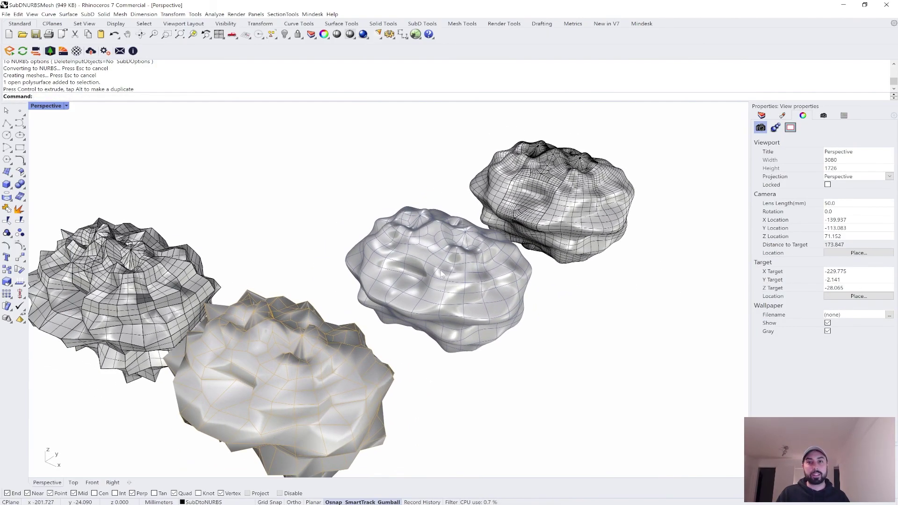
# Step: Compare the SubD, the smooth polysurface and the faceted polysurface, checking both polysurfaces' object type
pyautogui.click(443, 275)
pyautogui.click(623, 335)
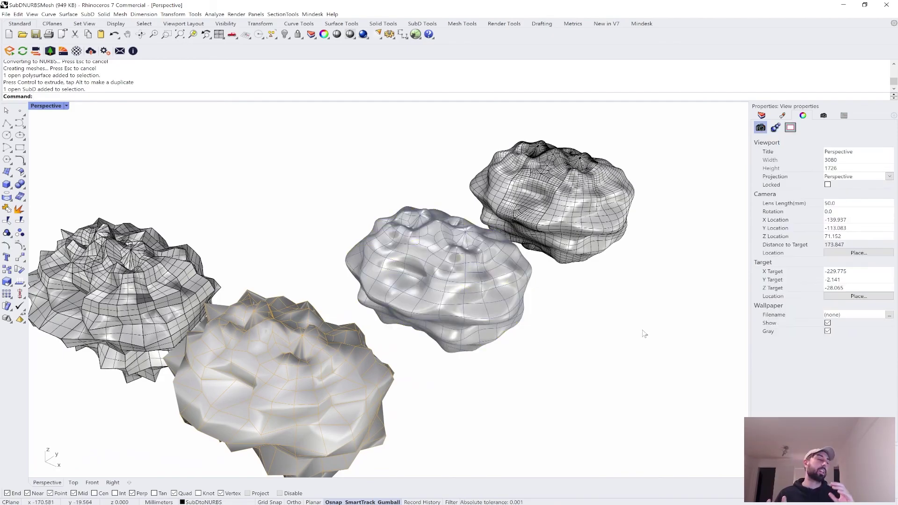
pyautogui.click(562, 230)
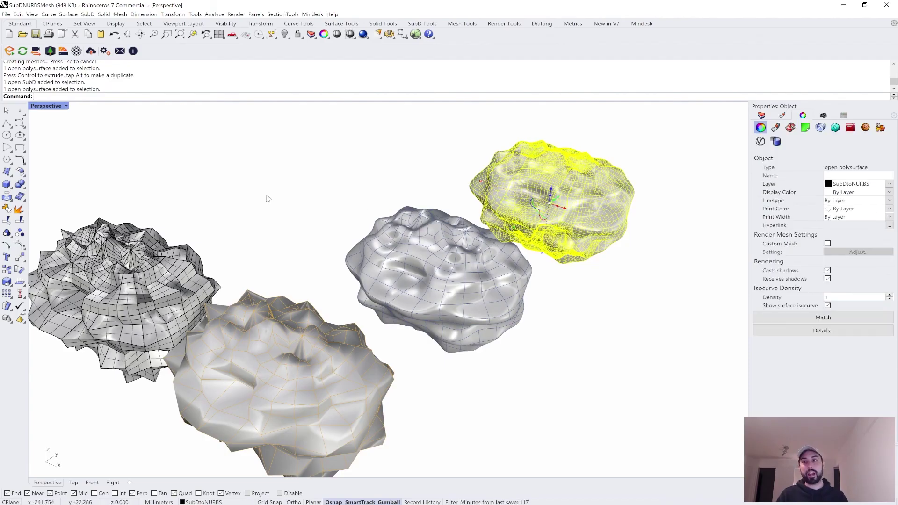
pyautogui.click(132, 264)
pyautogui.click(275, 214)
pyautogui.click(128, 276)
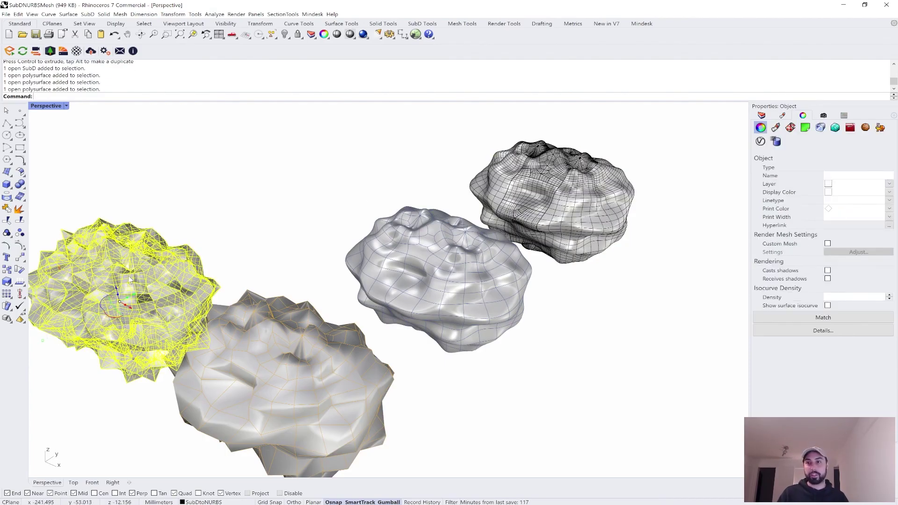
pyautogui.click(274, 211)
pyautogui.click(554, 211)
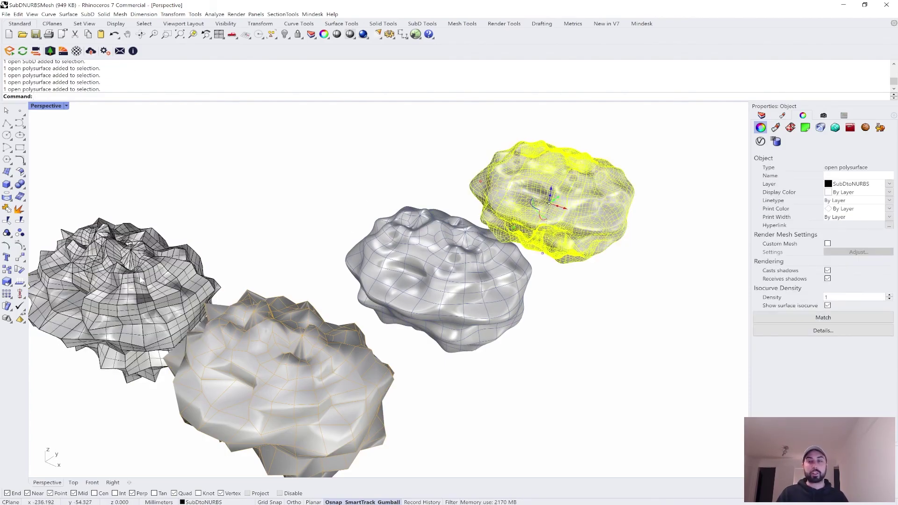
pyautogui.keyDown('shift'); pyautogui.click(139, 280); pyautogui.keyUp('shift')
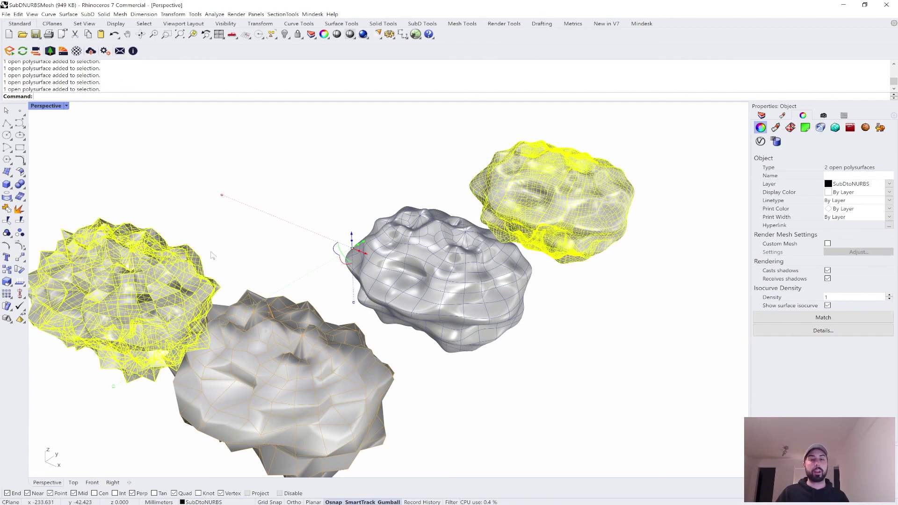
pyautogui.click(240, 215)
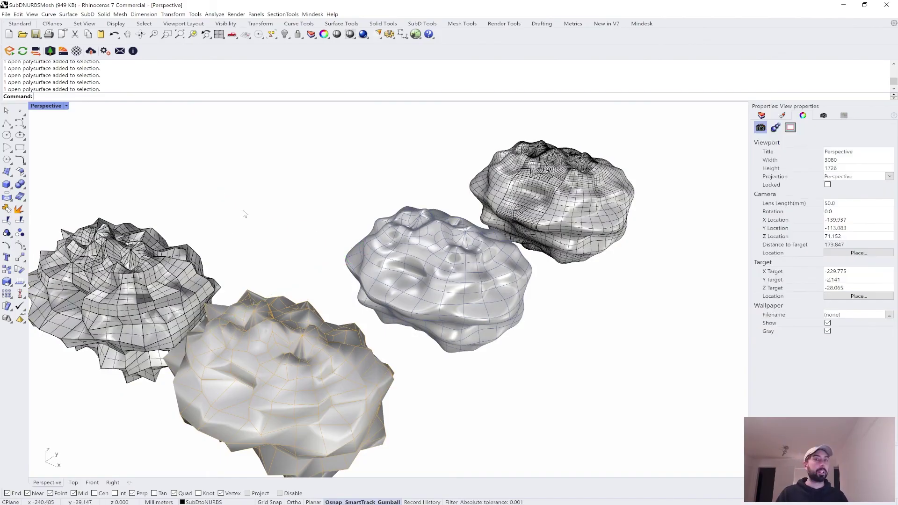